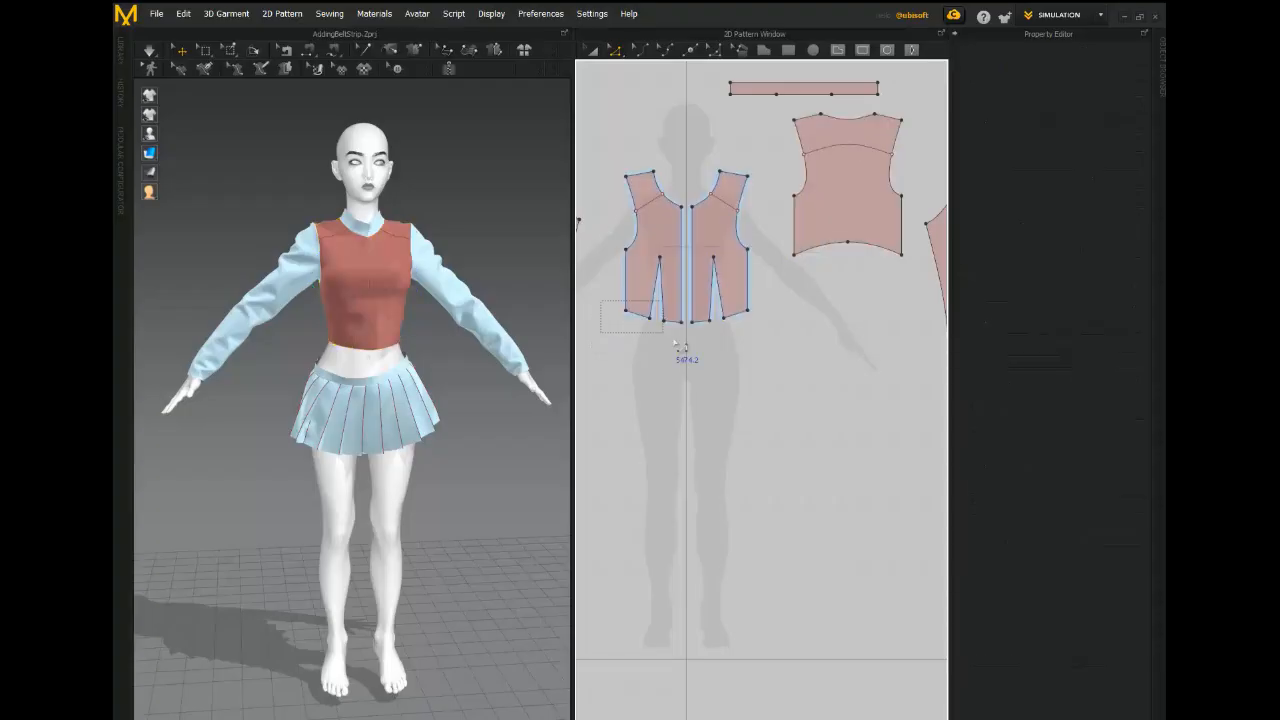
Measure the combined length of the hem edges on one front bodice half and the back bodice pattern.
{"action": "left_click_drag", "start_coordinate": [688, 353], "coordinate": [757, 372]}
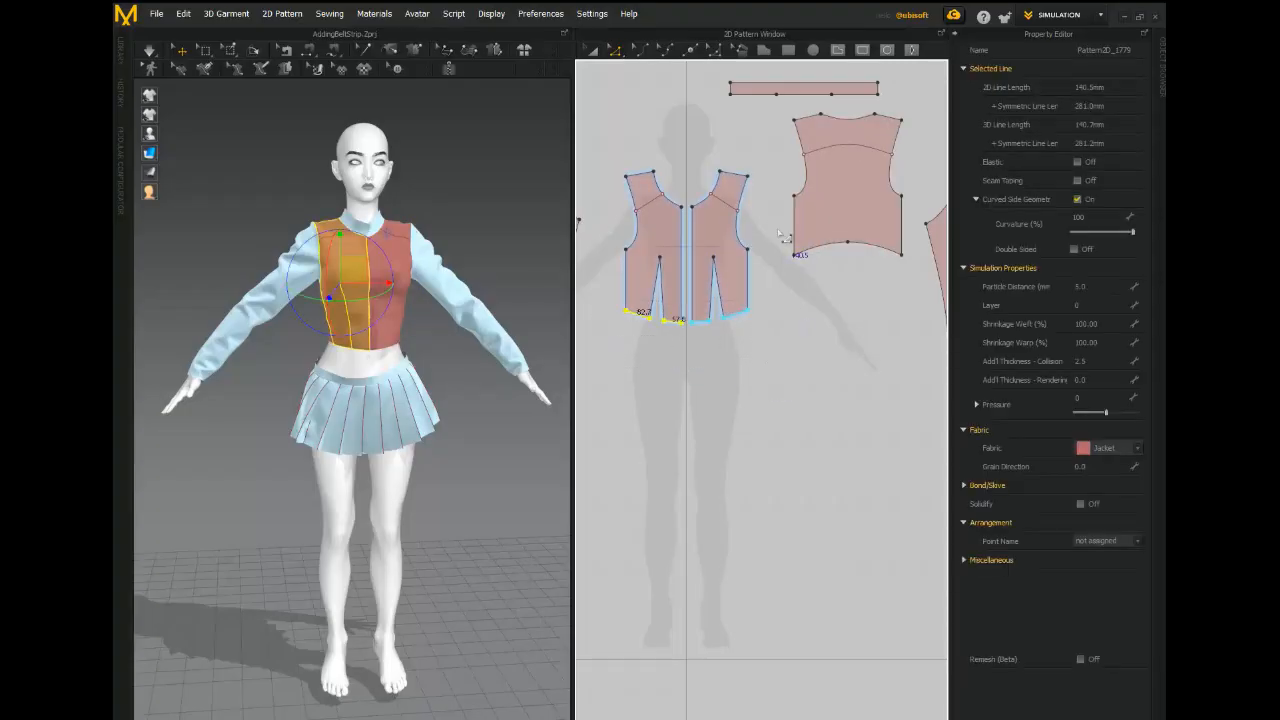
{"action": "left_click_drag", "start_coordinate": [783, 232], "coordinate": [920, 320], "text": "shift"}
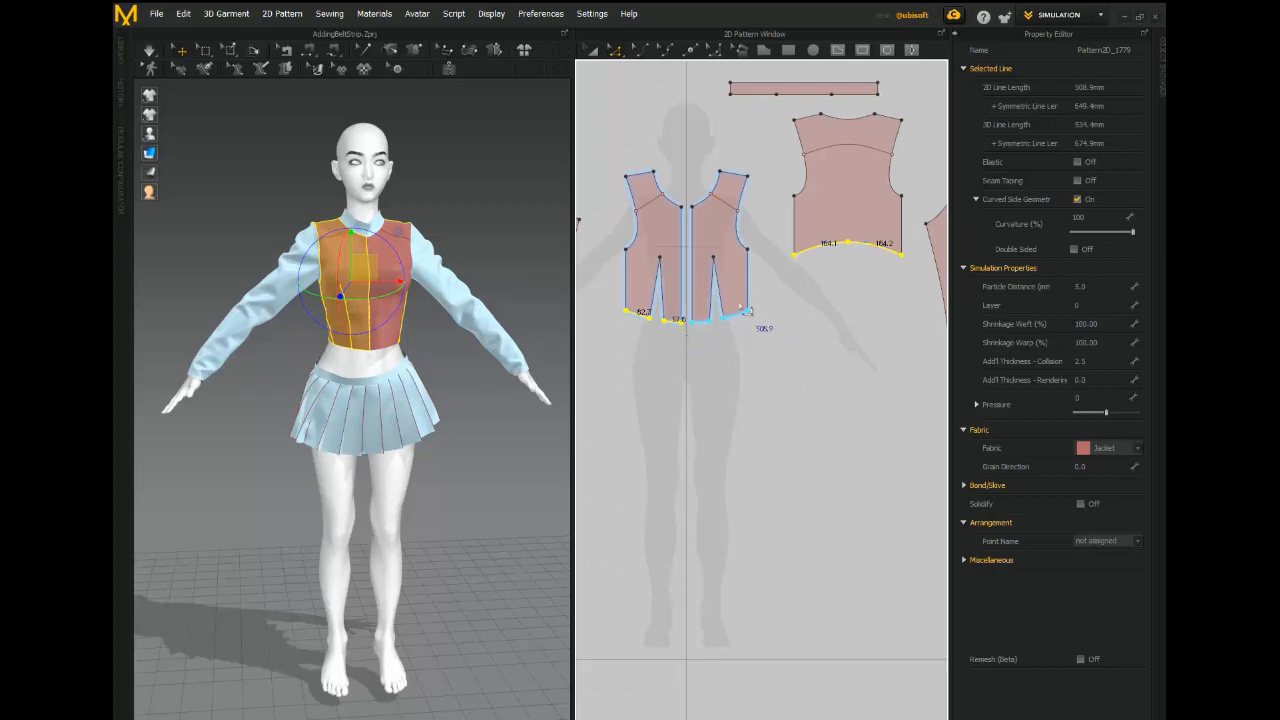
{"action": "left_click_drag", "start_coordinate": [675, 327], "coordinate": [676, 318]}
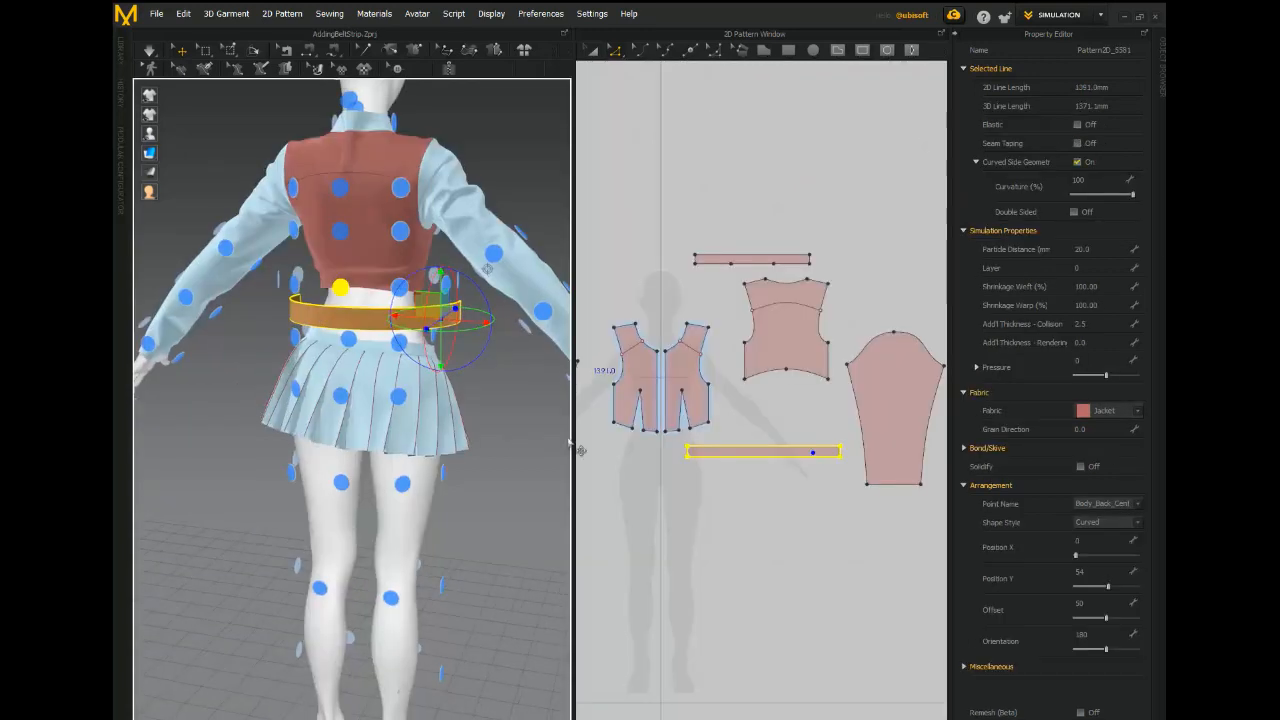
Split the upper edge of the belt strip pattern into equal halves with a uniform split.
{"action": "scroll", "coordinate": [620, 452], "scroll_direction": "up", "scroll_amount": 2}
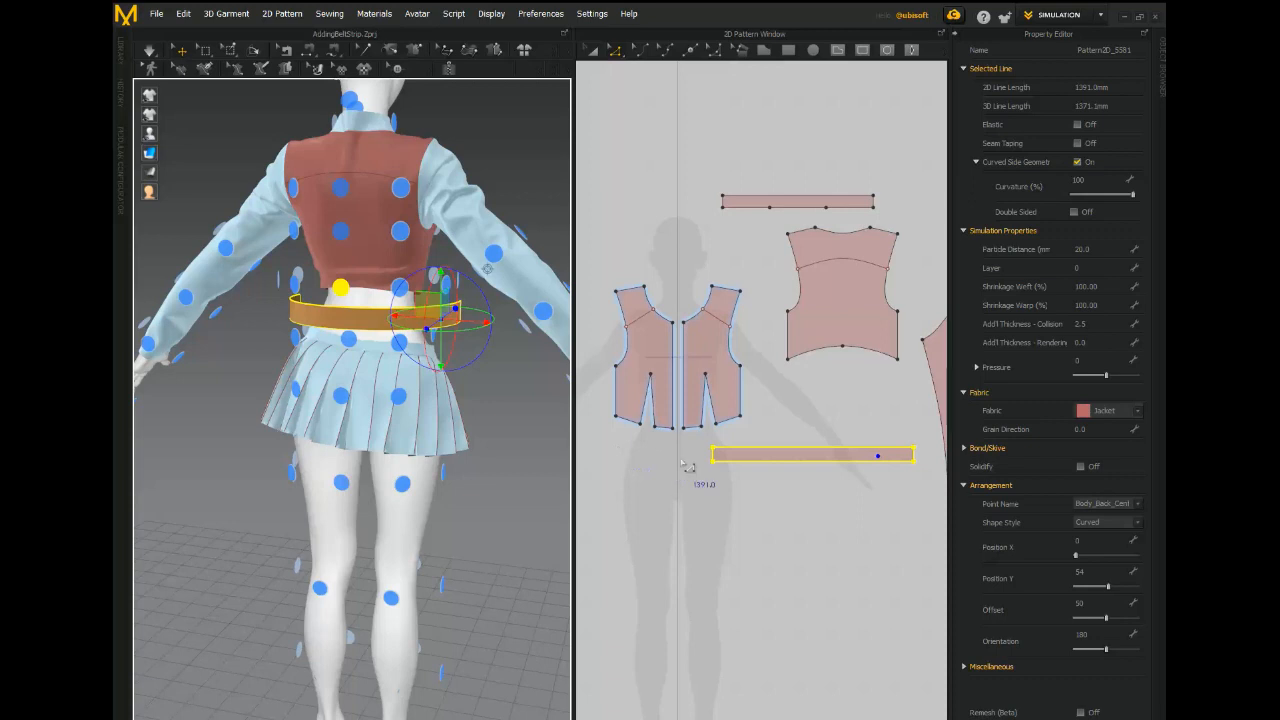
{"action": "right_click_drag", "start_coordinate": [690, 467], "coordinate": [640, 333]}
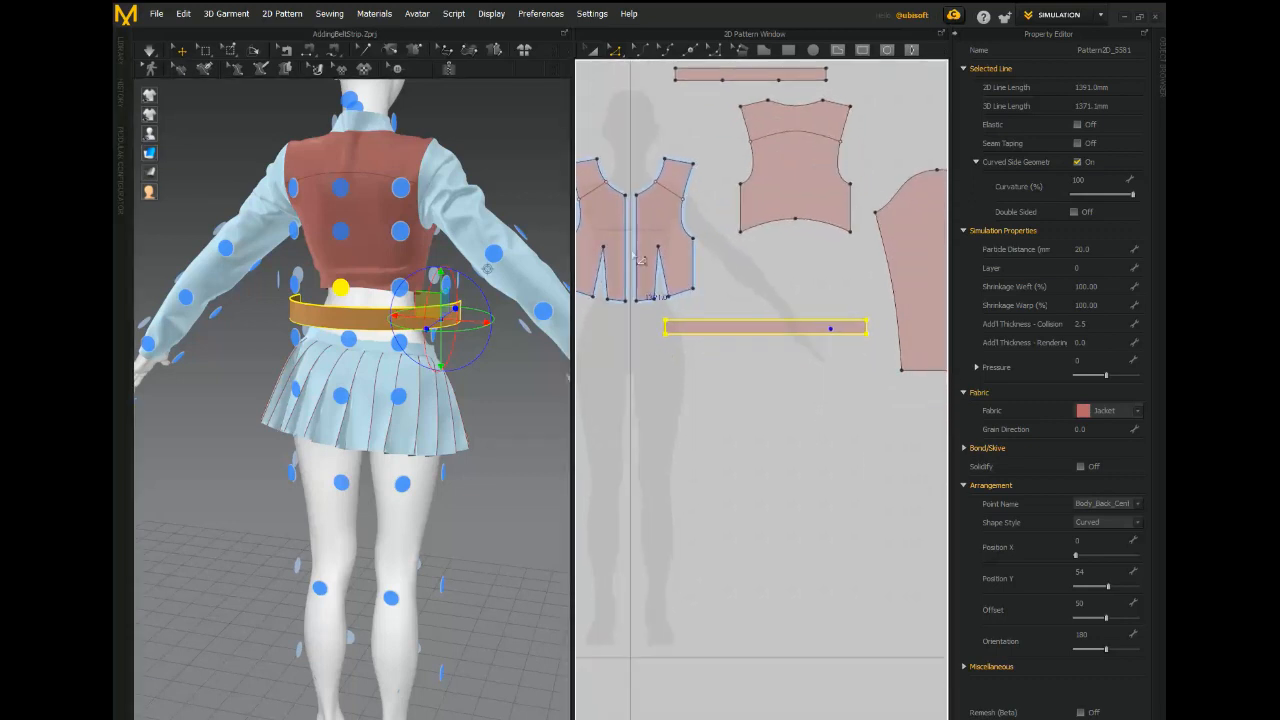
{"action": "left_click", "coordinate": [633, 86]}
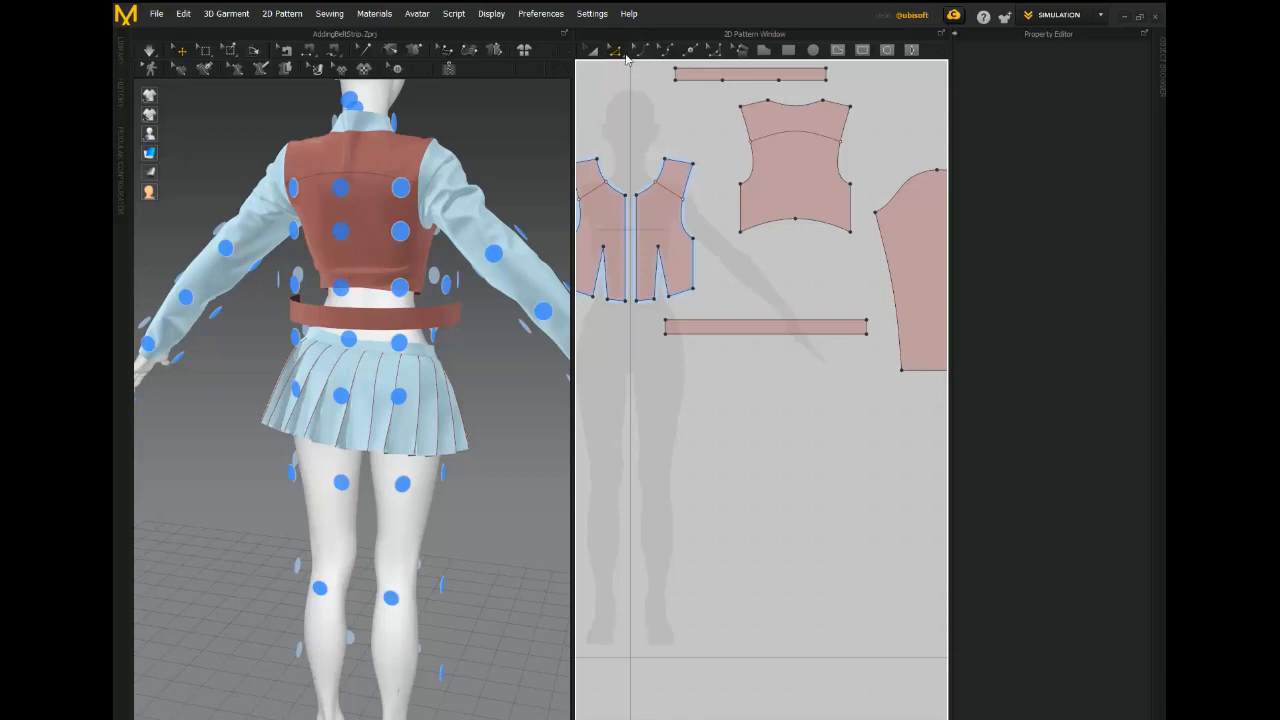
{"action": "left_click", "coordinate": [618, 51]}
{"action": "right_click", "coordinate": [788, 322]}
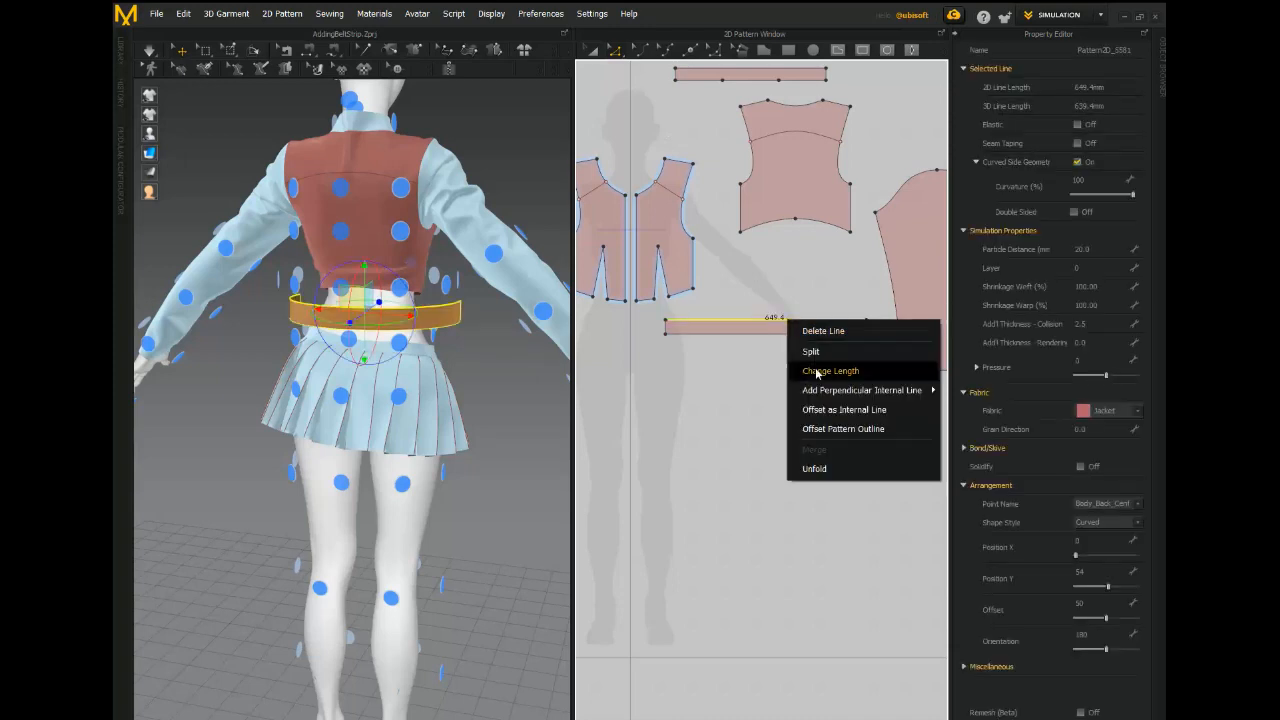
{"action": "left_click", "coordinate": [811, 352]}
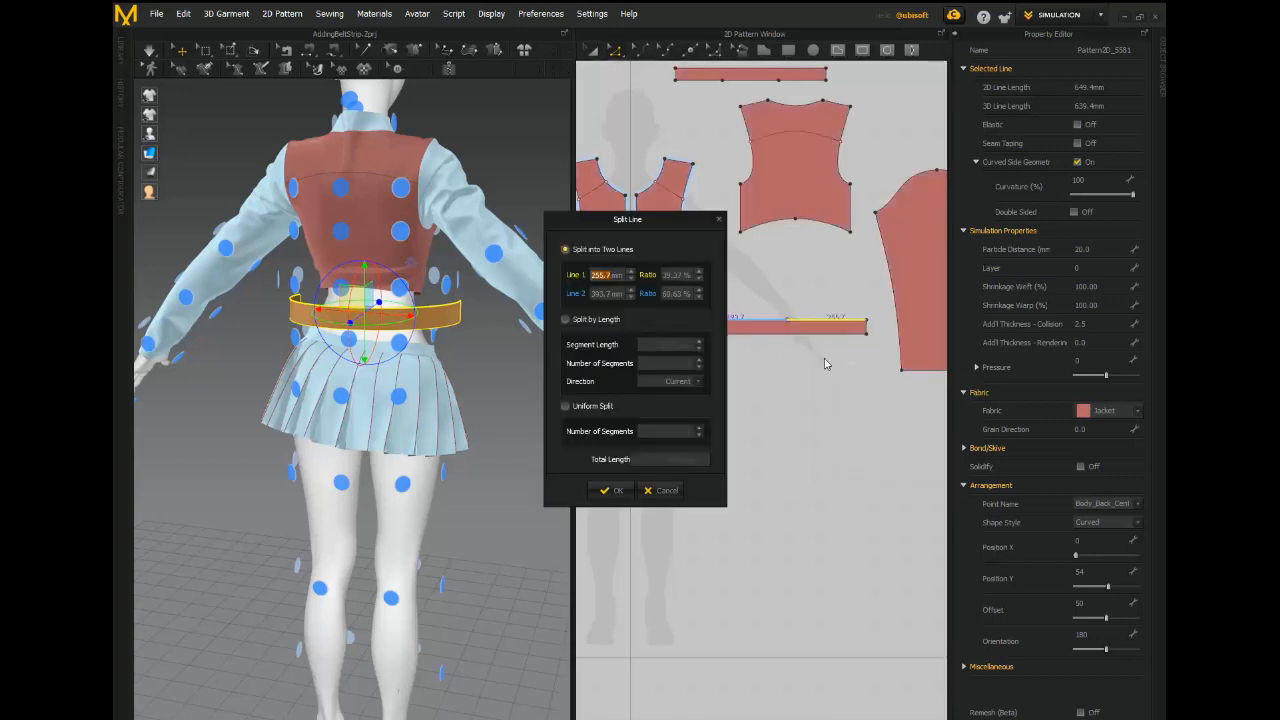
{"action": "left_click", "coordinate": [566, 406]}
{"action": "left_click", "coordinate": [610, 490]}
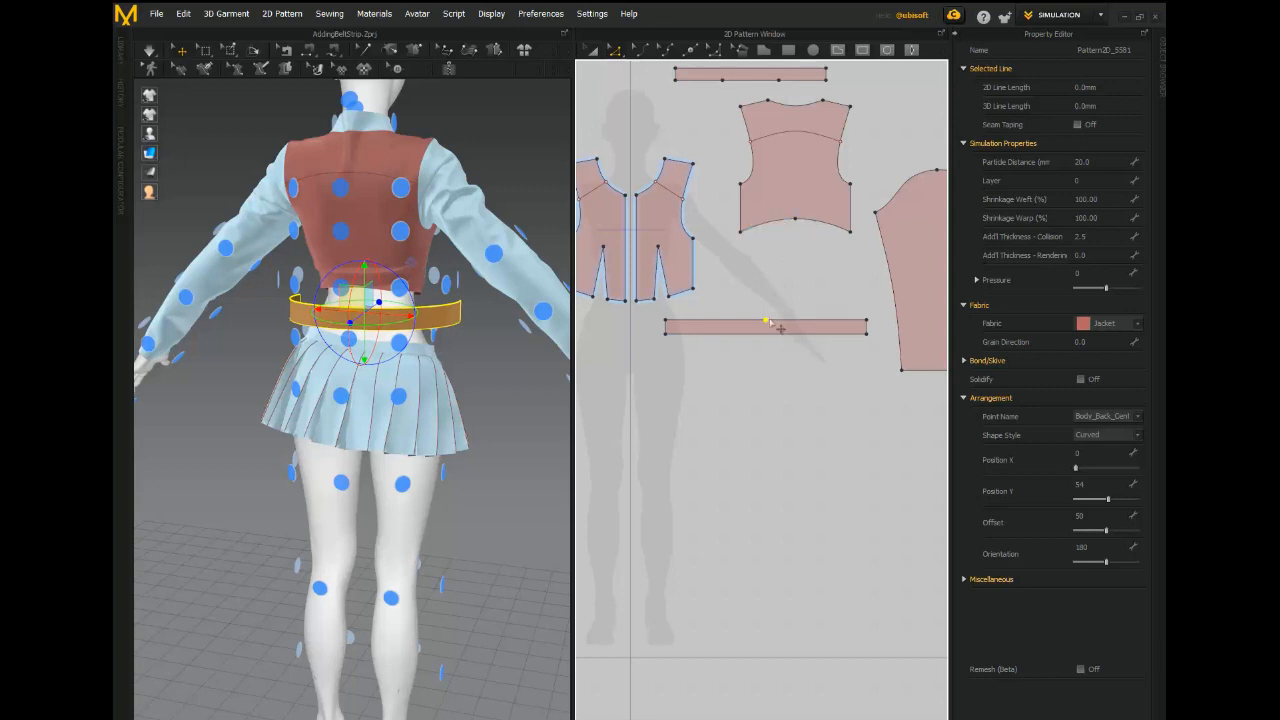
Split the right half of the strip's upper edge into two lines, with the segment from the midpoint set to 184.2 mm.
{"action": "left_click", "coordinate": [810, 227]}
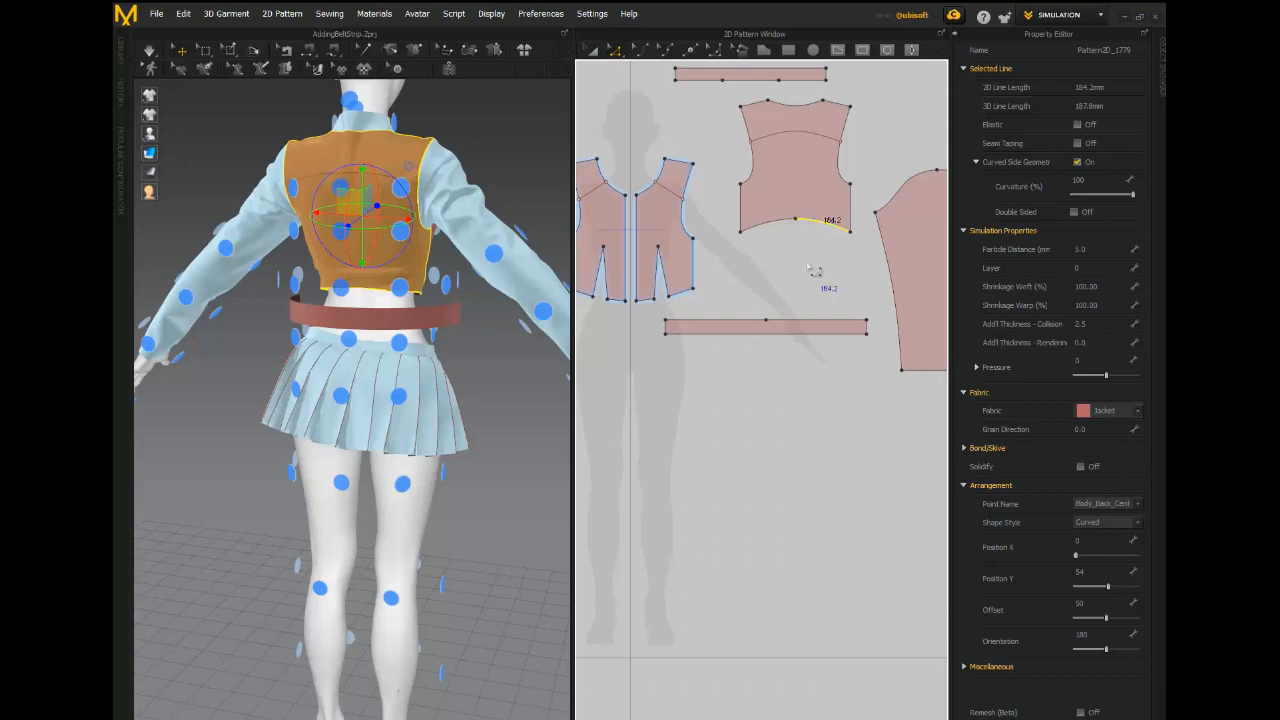
{"action": "left_click", "coordinate": [790, 321]}
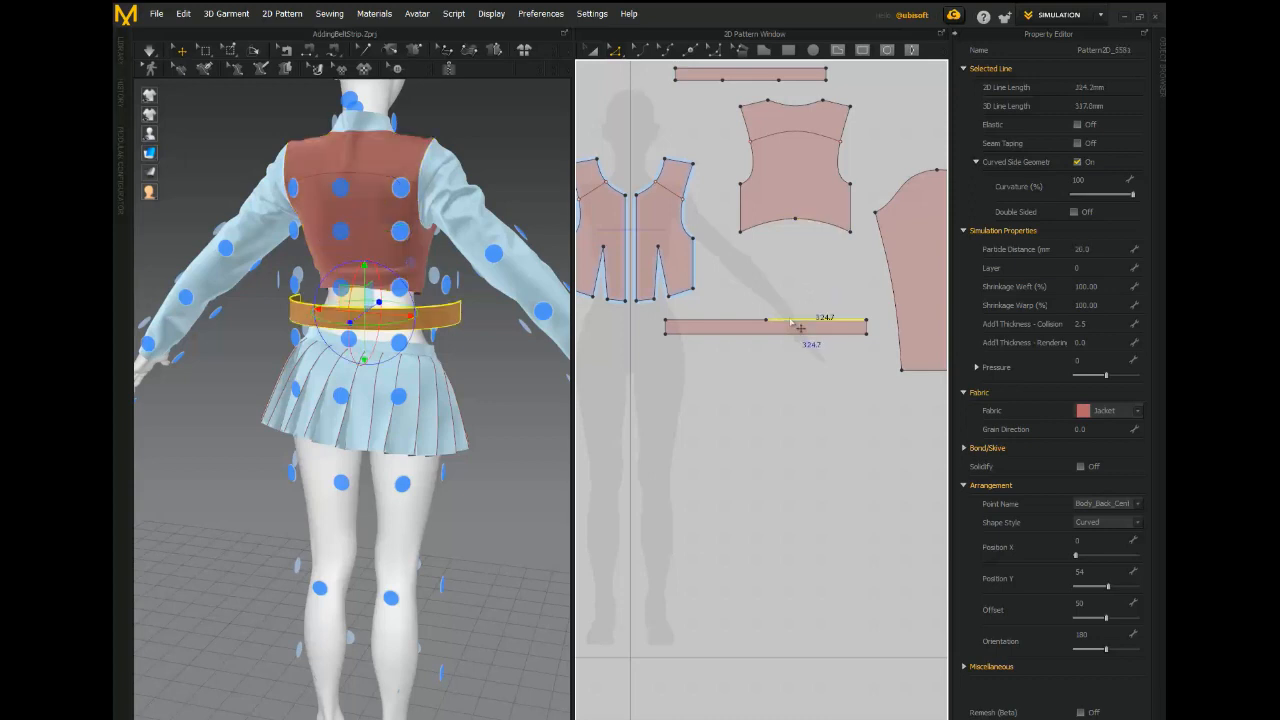
{"action": "right_click", "coordinate": [790, 321]}
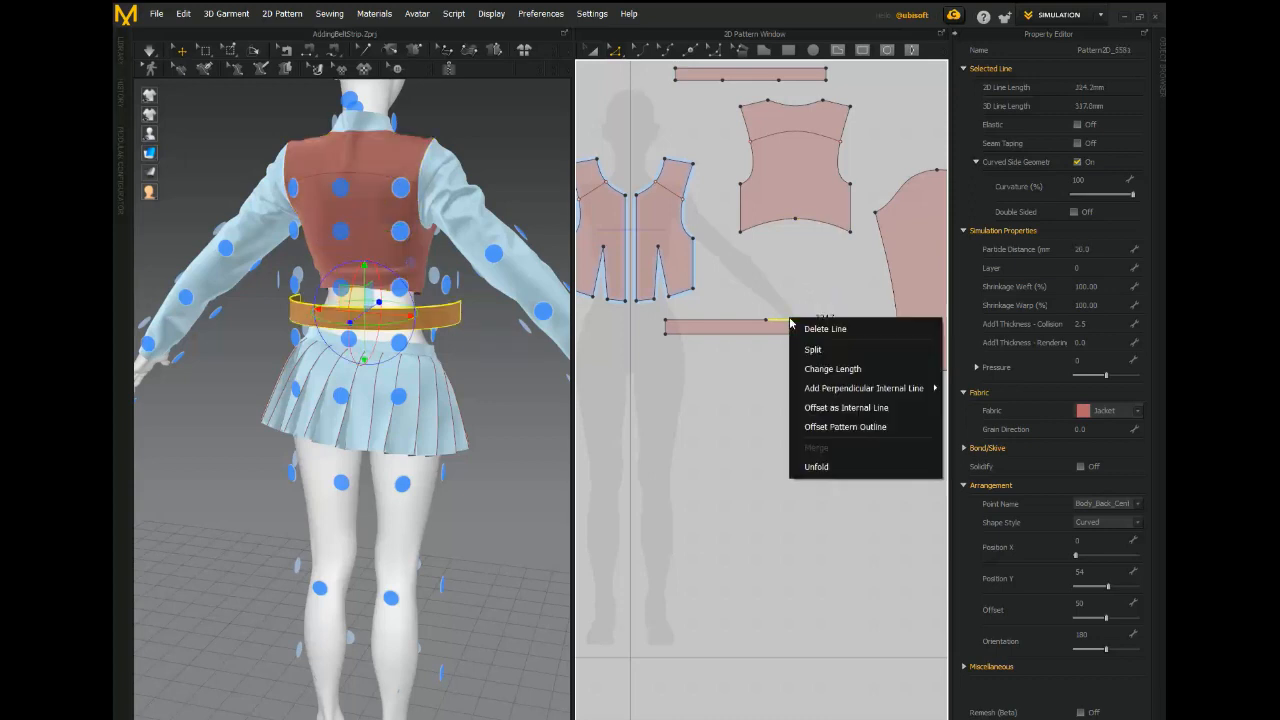
{"action": "left_click", "coordinate": [812, 348]}
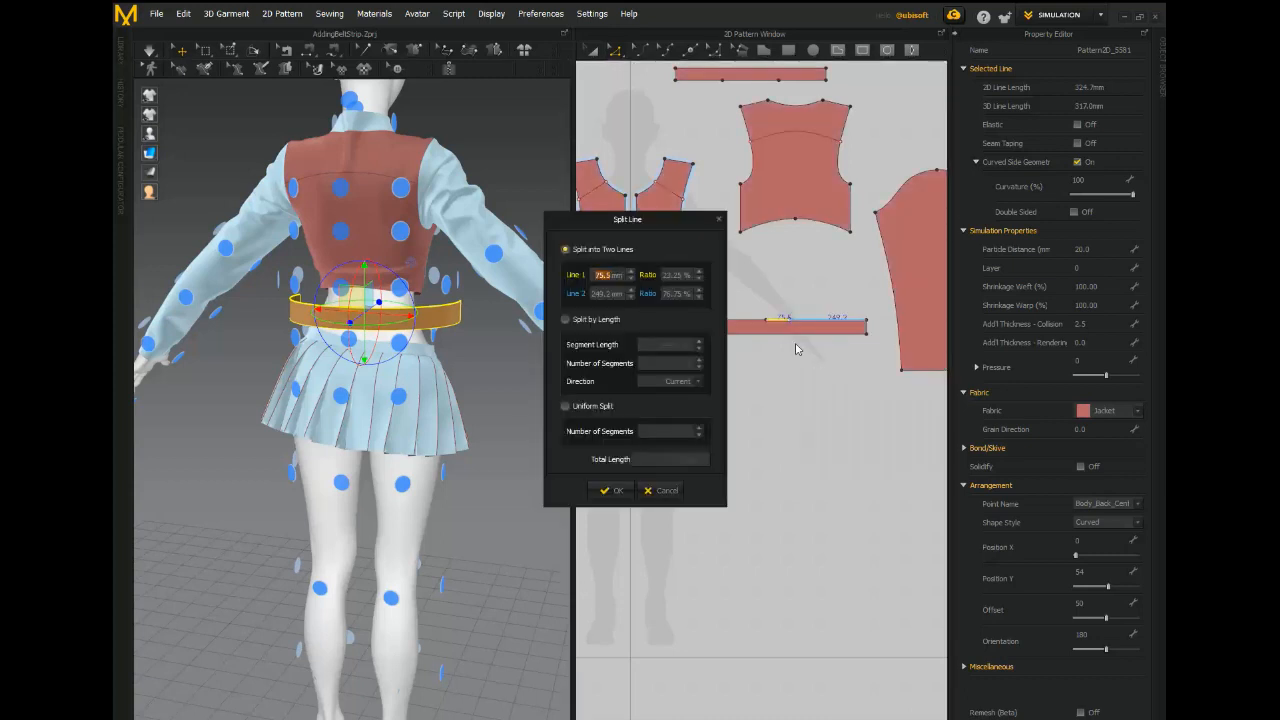
{"action": "left_click_drag", "start_coordinate": [650, 225], "coordinate": [707, 377]}
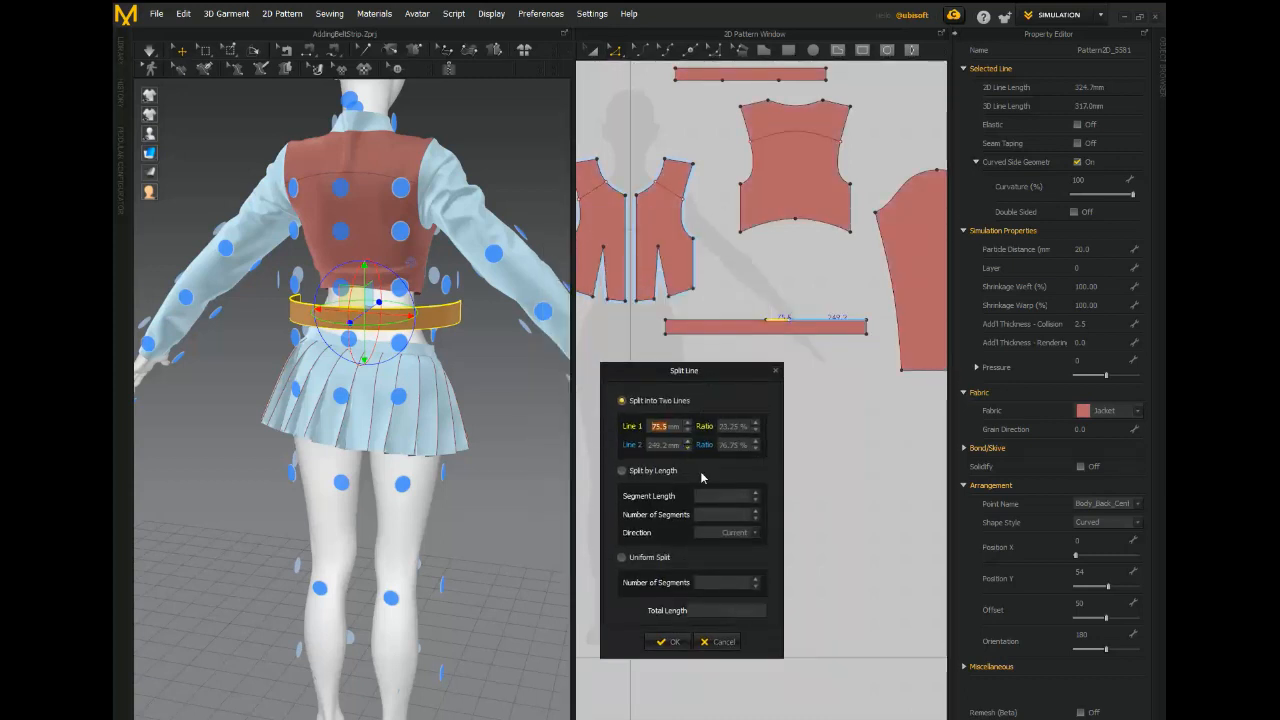
{"action": "left_click", "coordinate": [742, 719]}
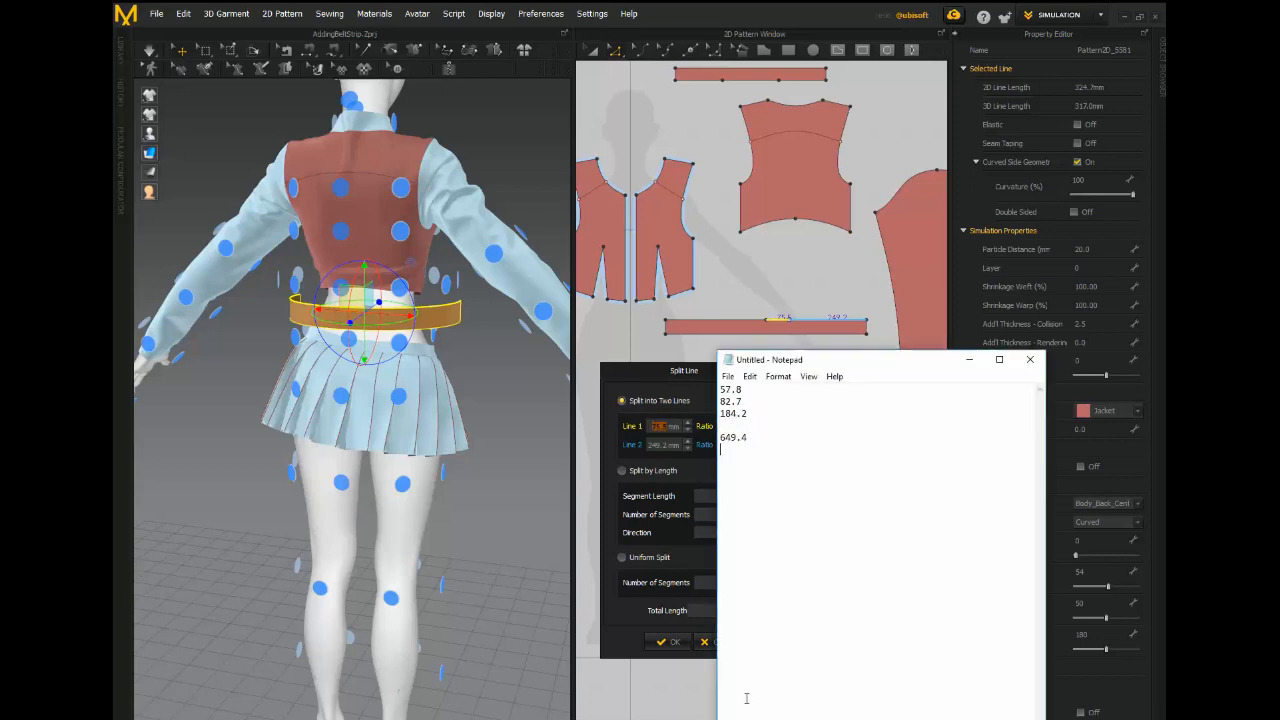
{"action": "left_click", "coordinate": [969, 359]}
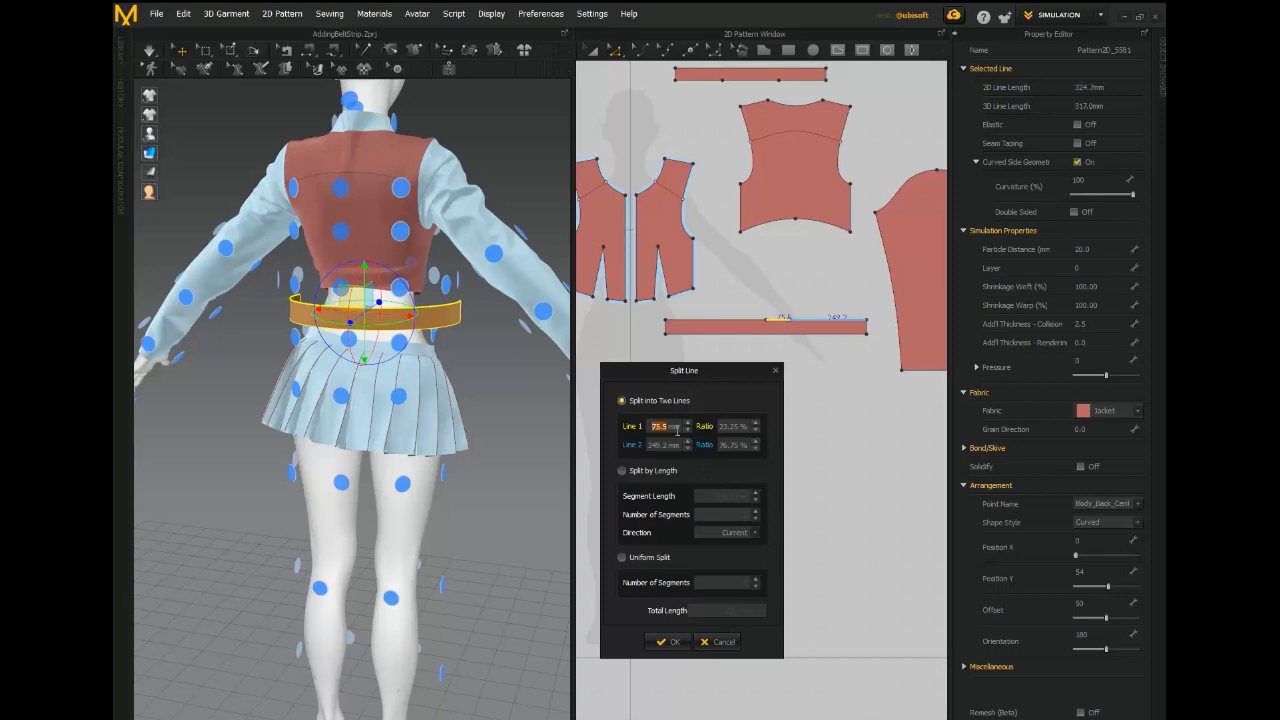
{"action": "type", "text": "184"}
{"action": "left_click", "coordinate": [669, 641]}
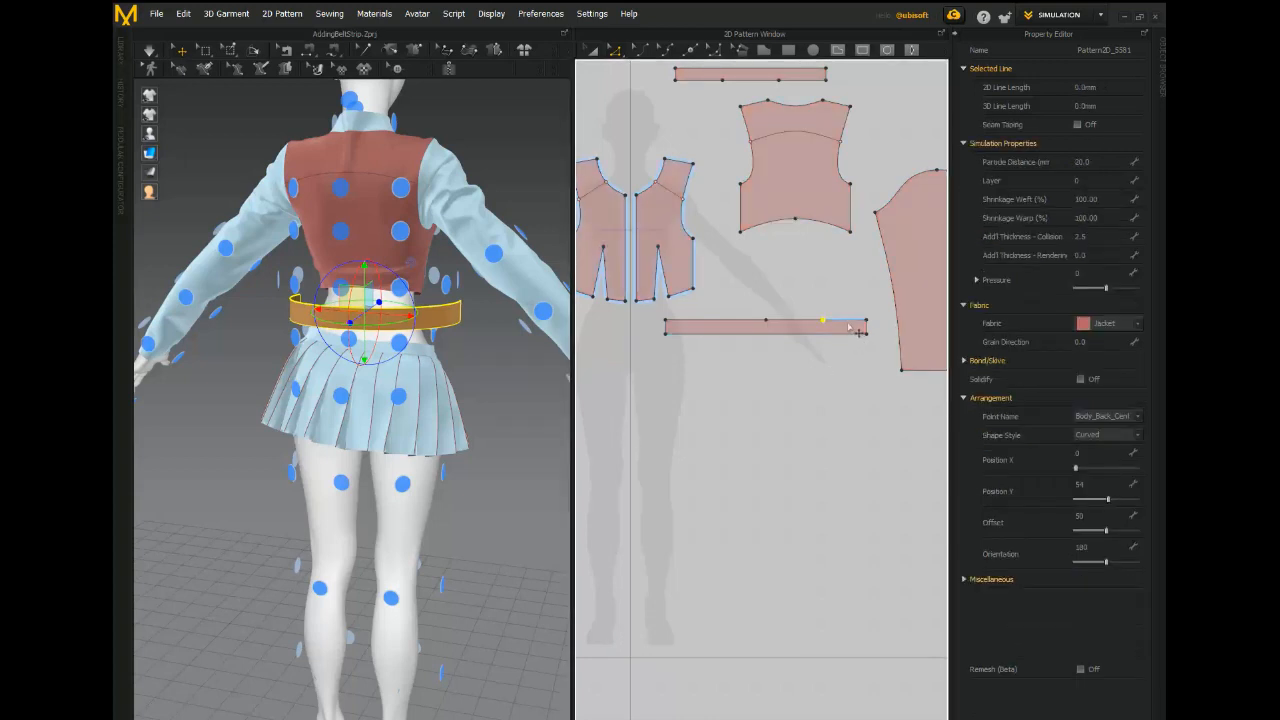
Split the remaining outer right segment of the strip's upper edge in two, setting Line 1 to 82.7 mm.
{"action": "left_click", "coordinate": [848, 326]}
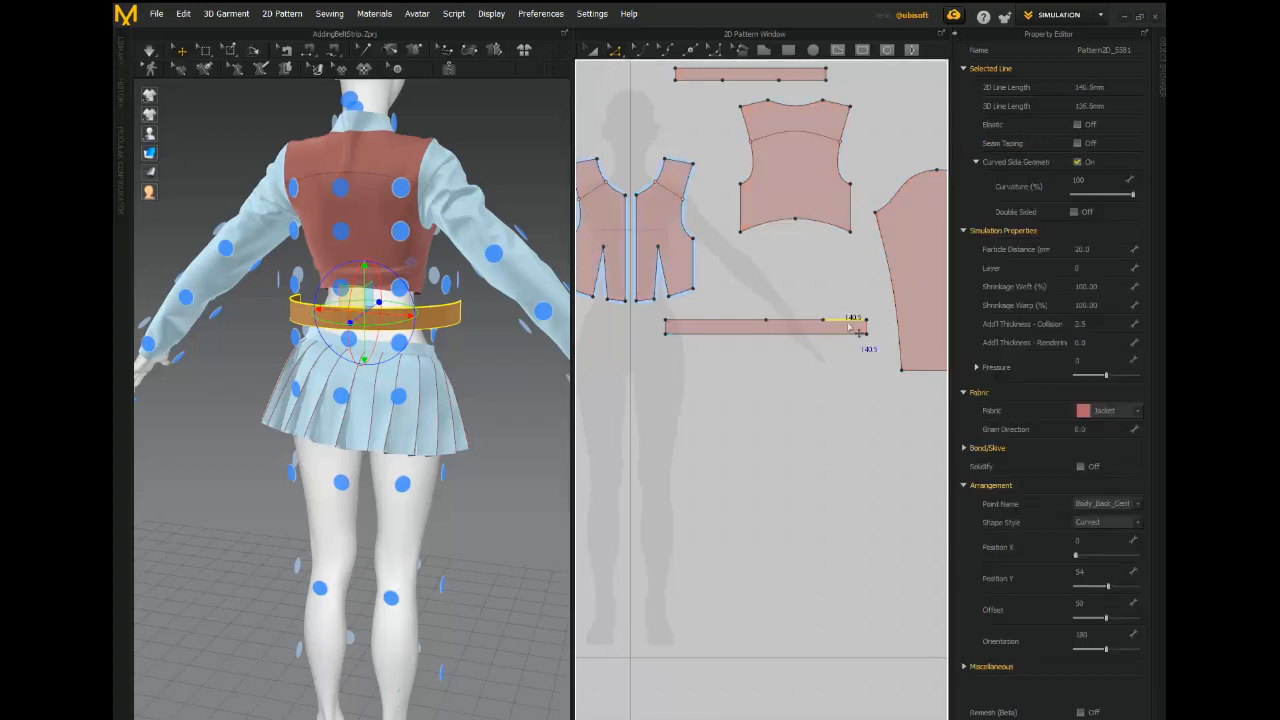
{"action": "left_click", "coordinate": [687, 294]}
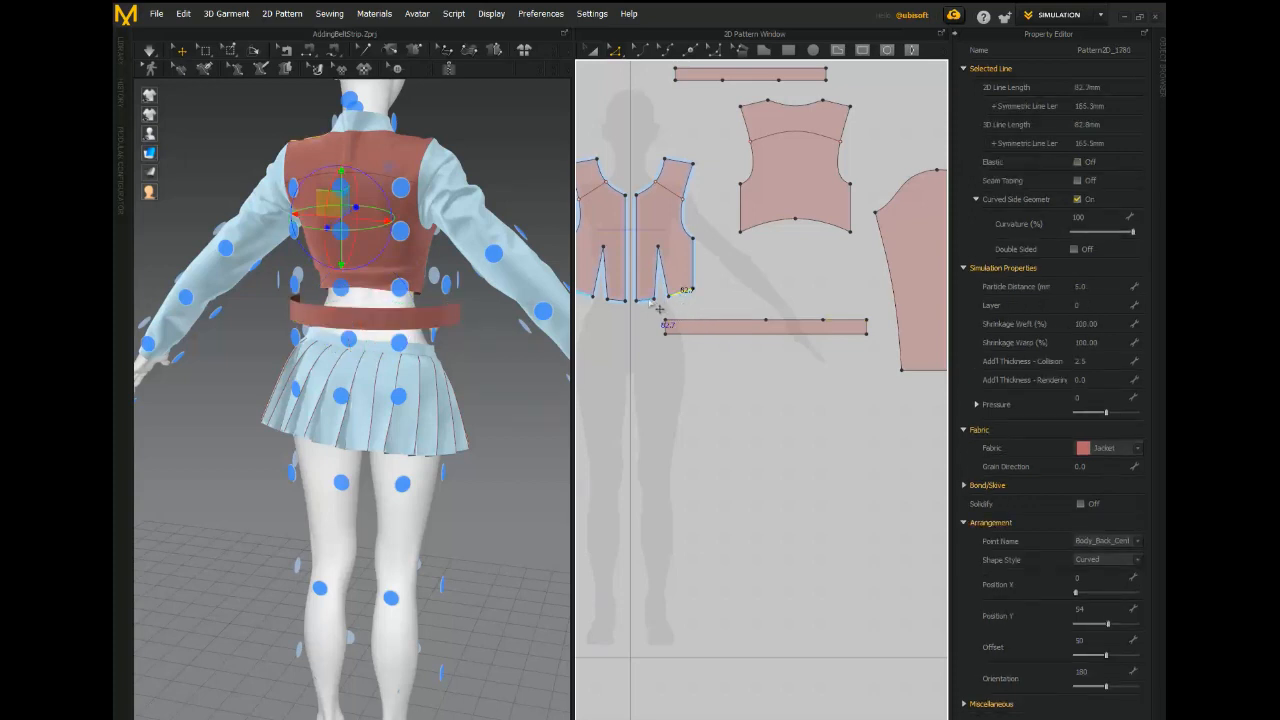
{"action": "left_click", "coordinate": [845, 325]}
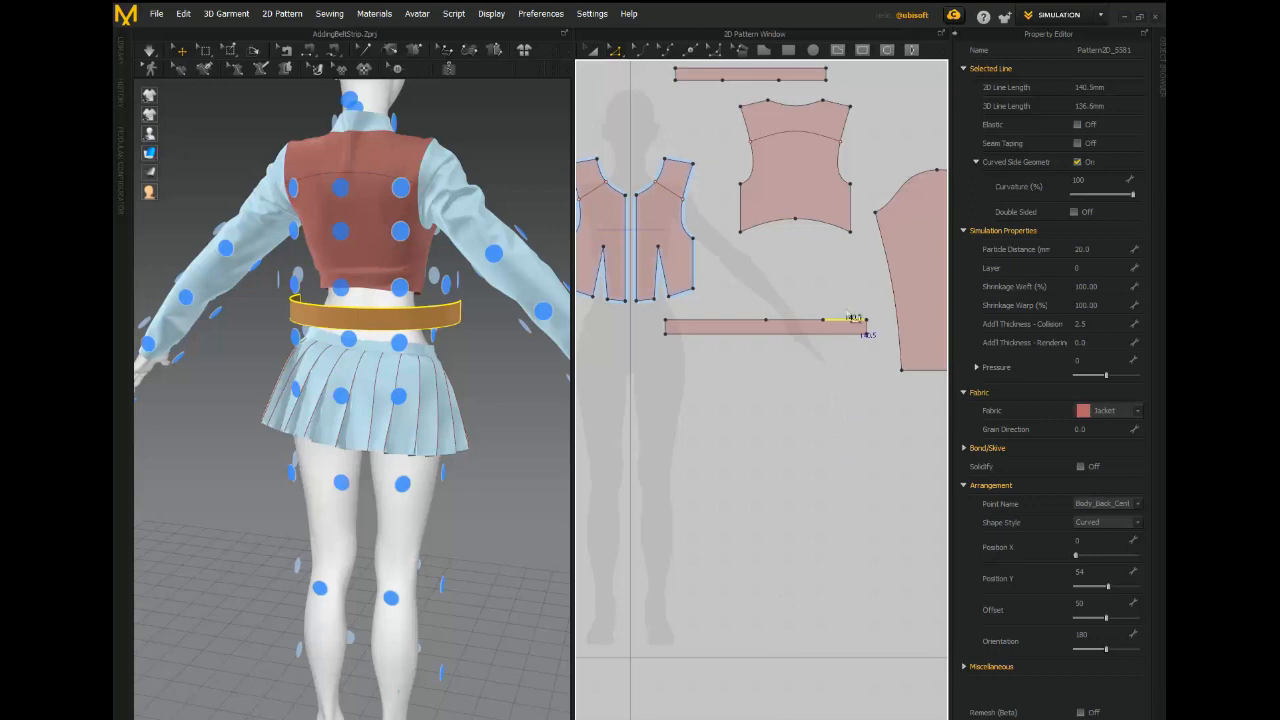
{"action": "right_click", "coordinate": [844, 324]}
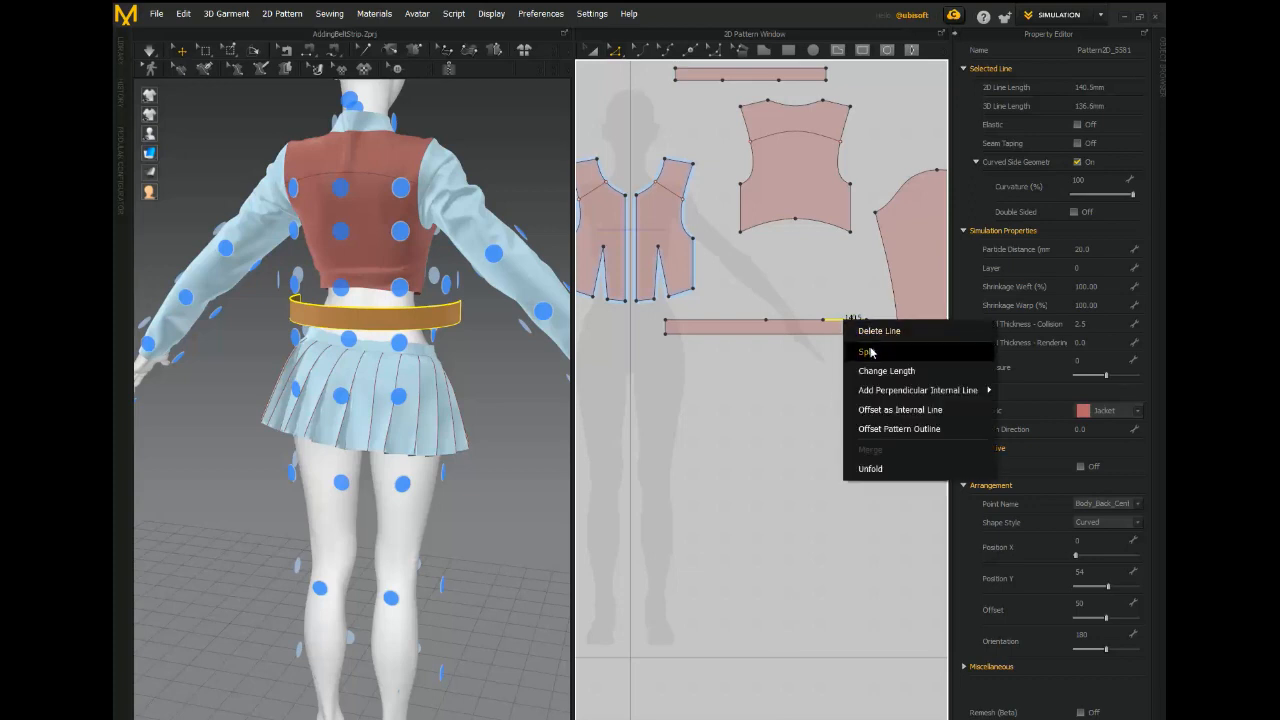
{"action": "left_click", "coordinate": [867, 352]}
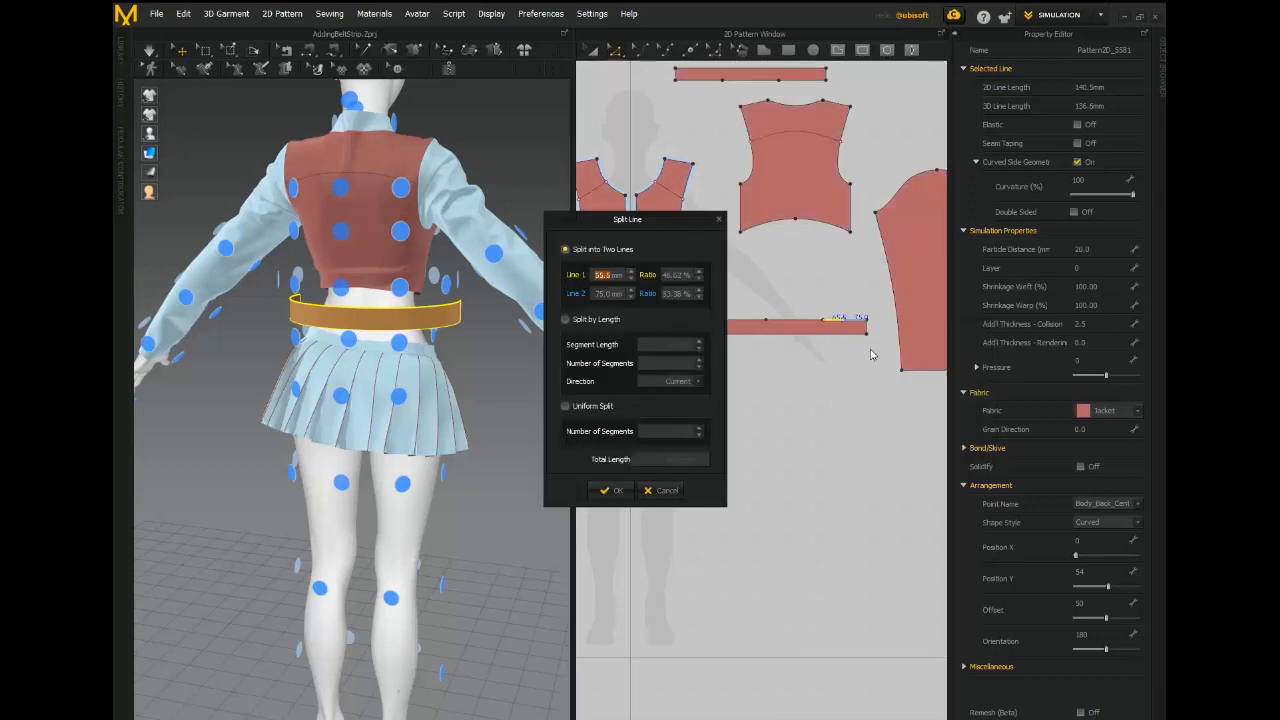
{"action": "type", "text": "57.8"}
{"action": "key", "text": "Return"}
{"action": "left_click_drag", "start_coordinate": [595, 274], "coordinate": [640, 284]}
{"action": "type", "text": "82.7"}
{"action": "left_click", "coordinate": [614, 490]}
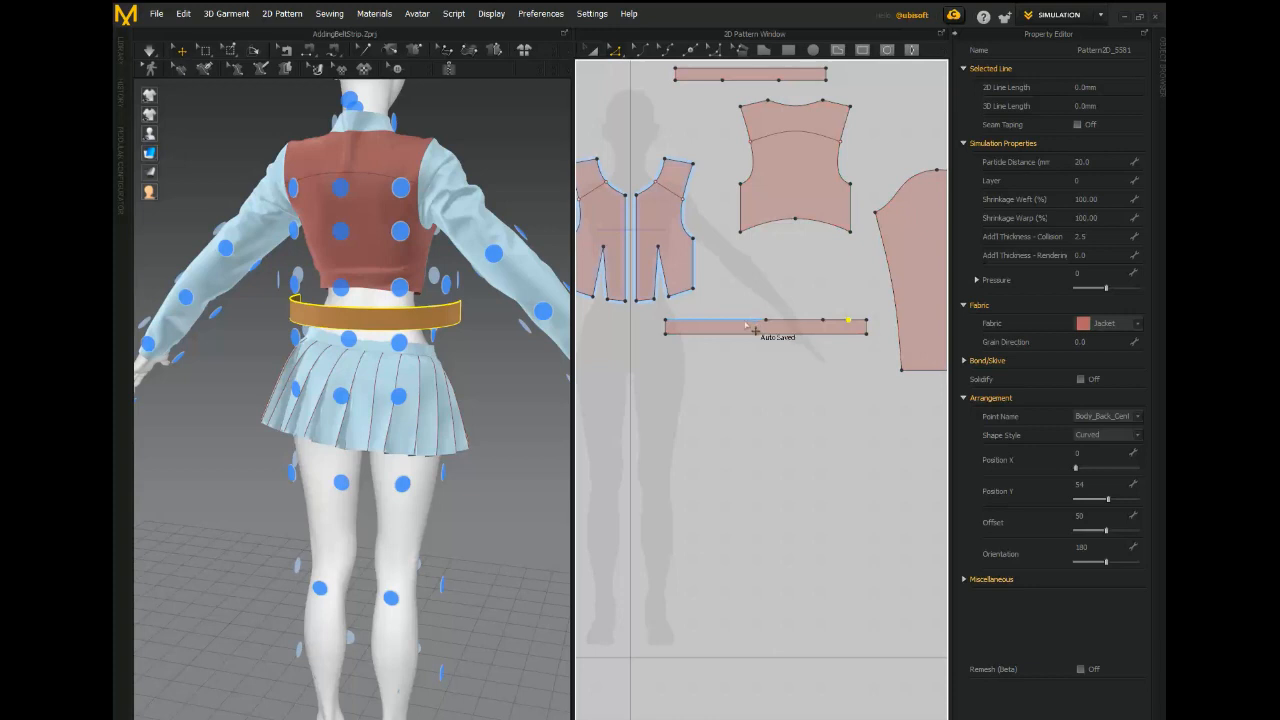
Split the left half of the strip's upper edge into two lines, with Line 1 set to 184.2 mm.
{"action": "right_click", "coordinate": [744, 320]}
{"action": "left_click", "coordinate": [766, 351]}
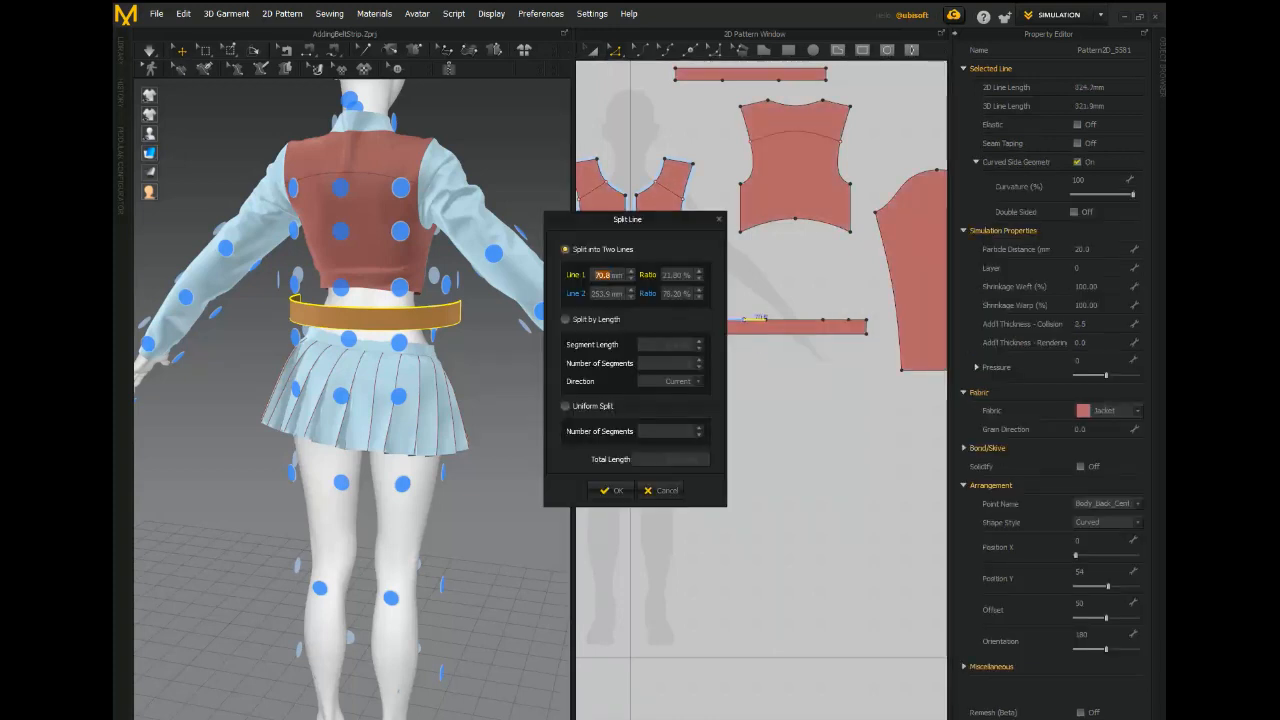
{"action": "key", "text": "alt+Tab"}
{"action": "left_click_drag", "start_coordinate": [756, 415], "coordinate": [710, 413]}
{"action": "left_click", "coordinate": [969, 360]}
{"action": "left_click_drag", "start_coordinate": [592, 274], "coordinate": [649, 279]}
{"action": "key", "text": "alt+Tab"}
{"action": "left_click", "coordinate": [670, 229]}
{"action": "left_click", "coordinate": [610, 489]}
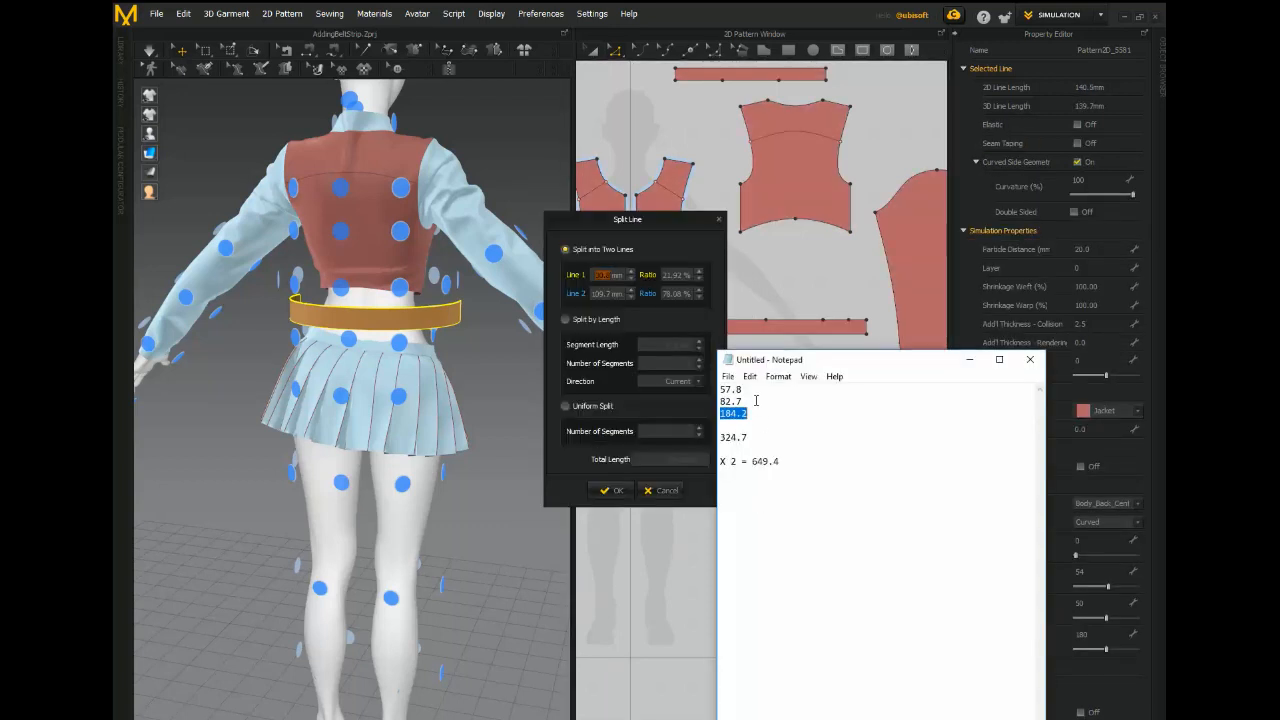
Split the remaining outer left segment of the strip's upper edge in two, setting Line 1 to 82.7 mm.
{"action": "left_click_drag", "start_coordinate": [666, 220], "coordinate": [569, 212]}
{"action": "key", "text": "alt+Tab"}
{"action": "key", "text": "alt+Tab"}
{"action": "type", "text": "82.7"}
{"action": "left_click", "coordinate": [516, 482]}
Sew the split upper-edge segments of the strip to the matching back and front bodice hem edges and simulate the garment.
{"action": "middle_click_drag", "start_coordinate": [731, 404], "coordinate": [736, 461]}
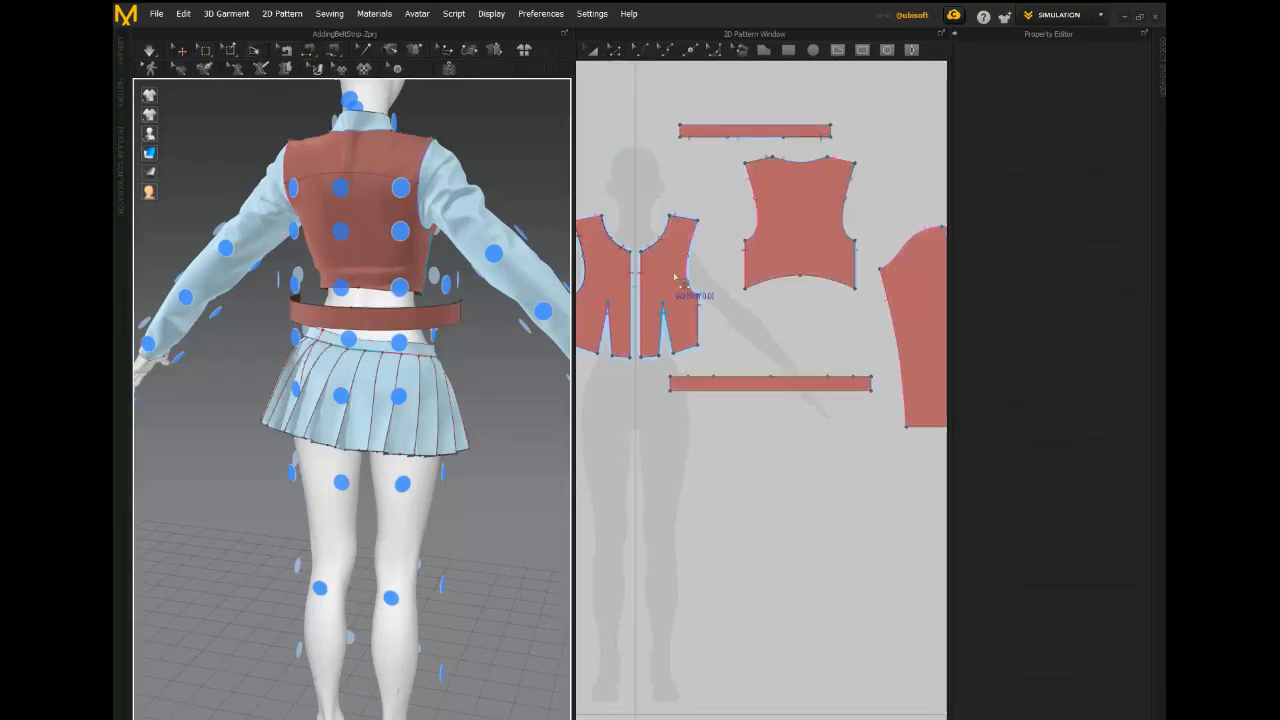
{"action": "left_click", "coordinate": [800, 366]}
{"action": "left_click", "coordinate": [783, 435]}
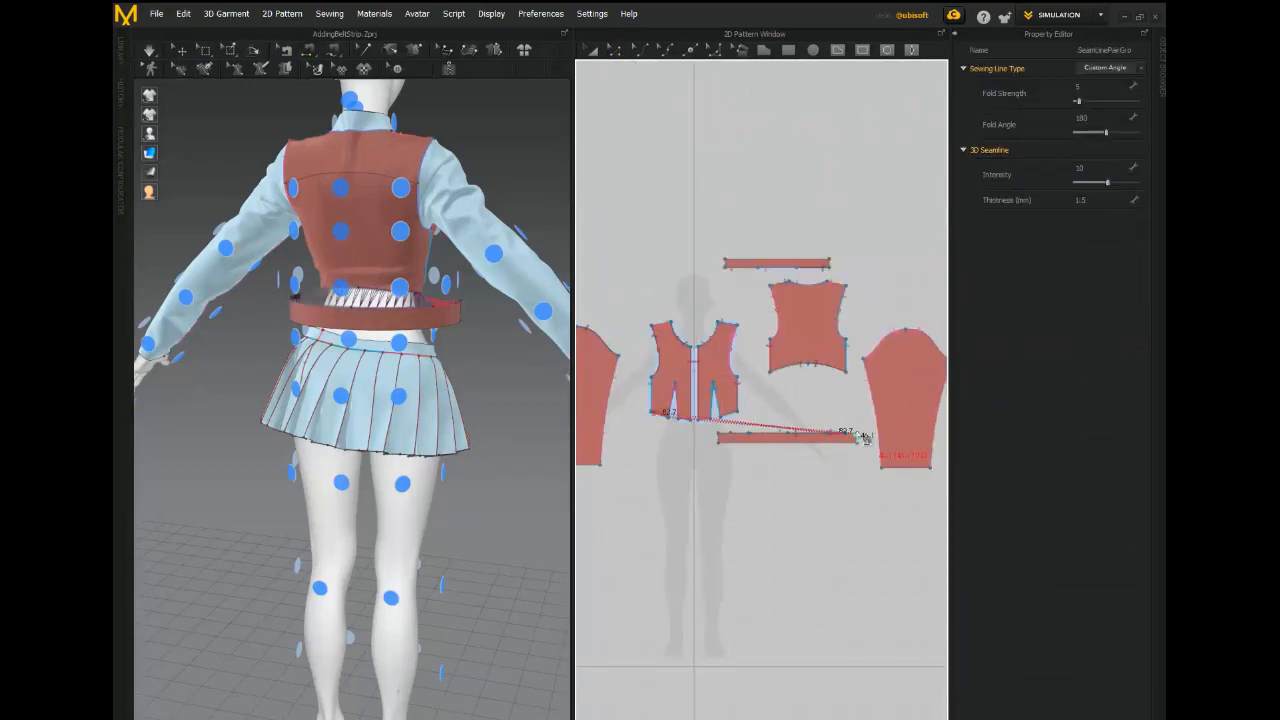
{"action": "left_click", "coordinate": [857, 434]}
{"action": "scroll", "coordinate": [675, 441], "scroll_direction": "up", "scroll_amount": 7}
{"action": "scroll", "coordinate": [640, 514], "scroll_direction": "down", "scroll_amount": 5}
{"action": "left_click", "coordinate": [690, 456]}
{"action": "left_click", "coordinate": [712, 453]}
{"action": "left_click", "coordinate": [726, 479]}
{"action": "left_click", "coordinate": [746, 479]}
{"action": "right_click_drag", "start_coordinate": [466, 512], "coordinate": [270, 498]}
{"action": "left_click", "coordinate": [149, 50]}
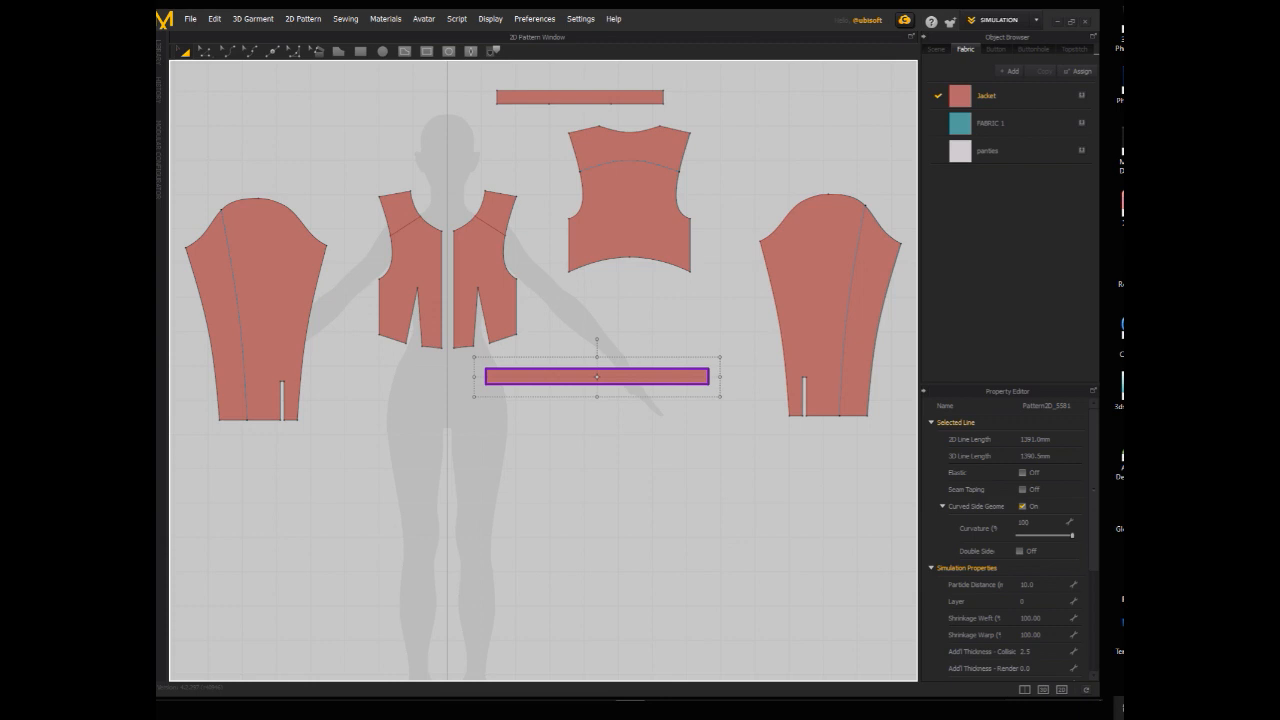
Paste a strip pattern below the existing belt strip and move it up level with that strip.
{"action": "key", "text": "ctrl+v"}
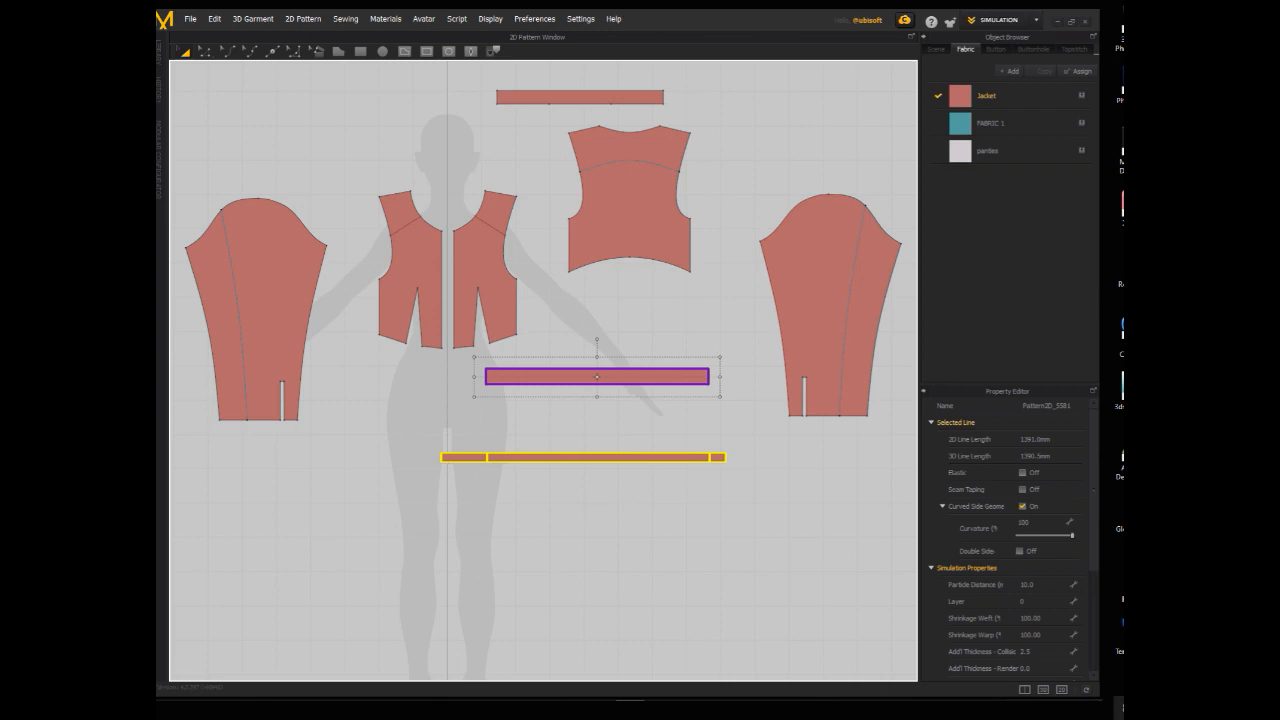
{"action": "left_click_drag", "start_coordinate": [444, 457], "coordinate": [445, 377]}
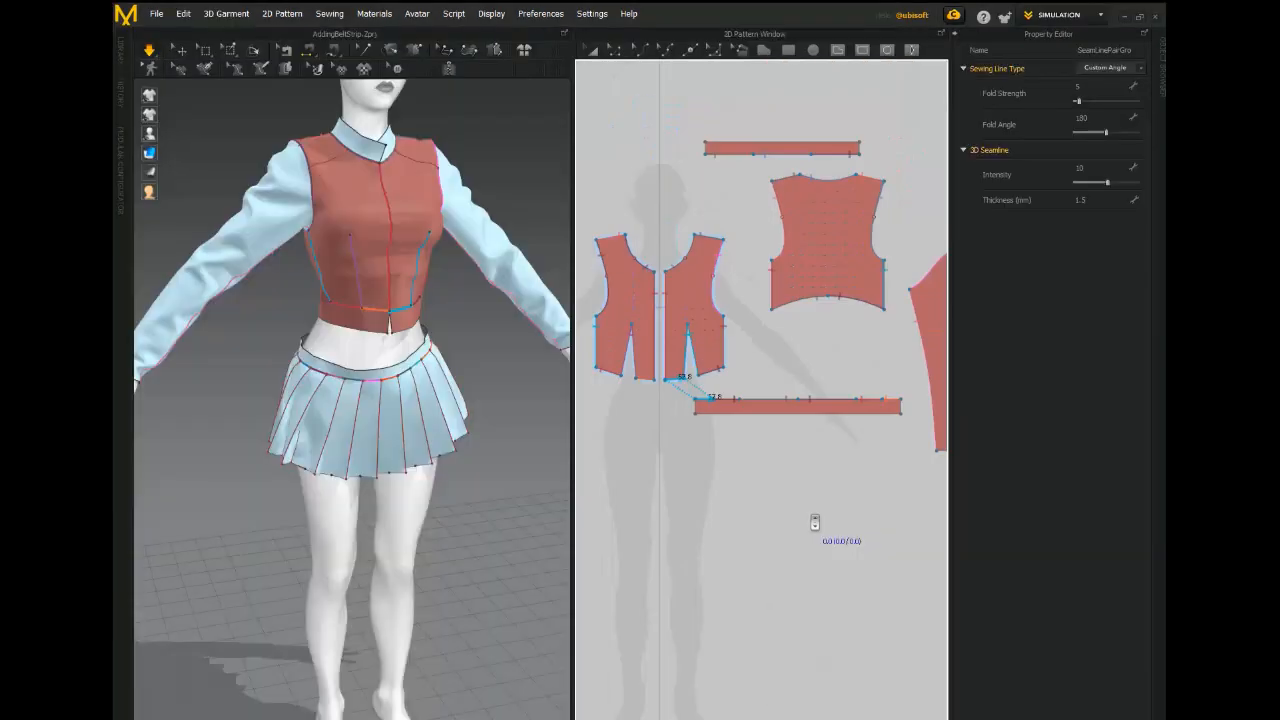
Draw a long thin rectangular pattern below the belt strip and wrap it around the waist using the back-center arrangement point.
{"action": "left_click", "coordinate": [788, 50]}
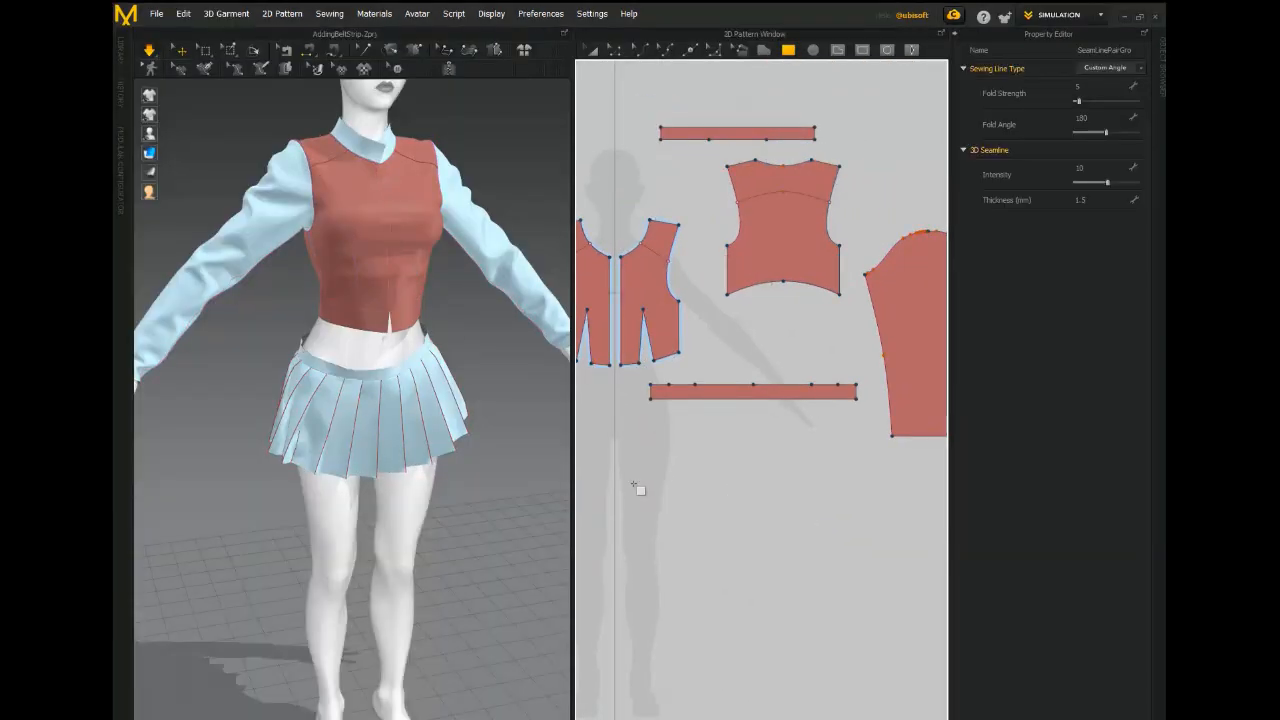
{"action": "left_click_drag", "start_coordinate": [624, 492], "coordinate": [907, 502]}
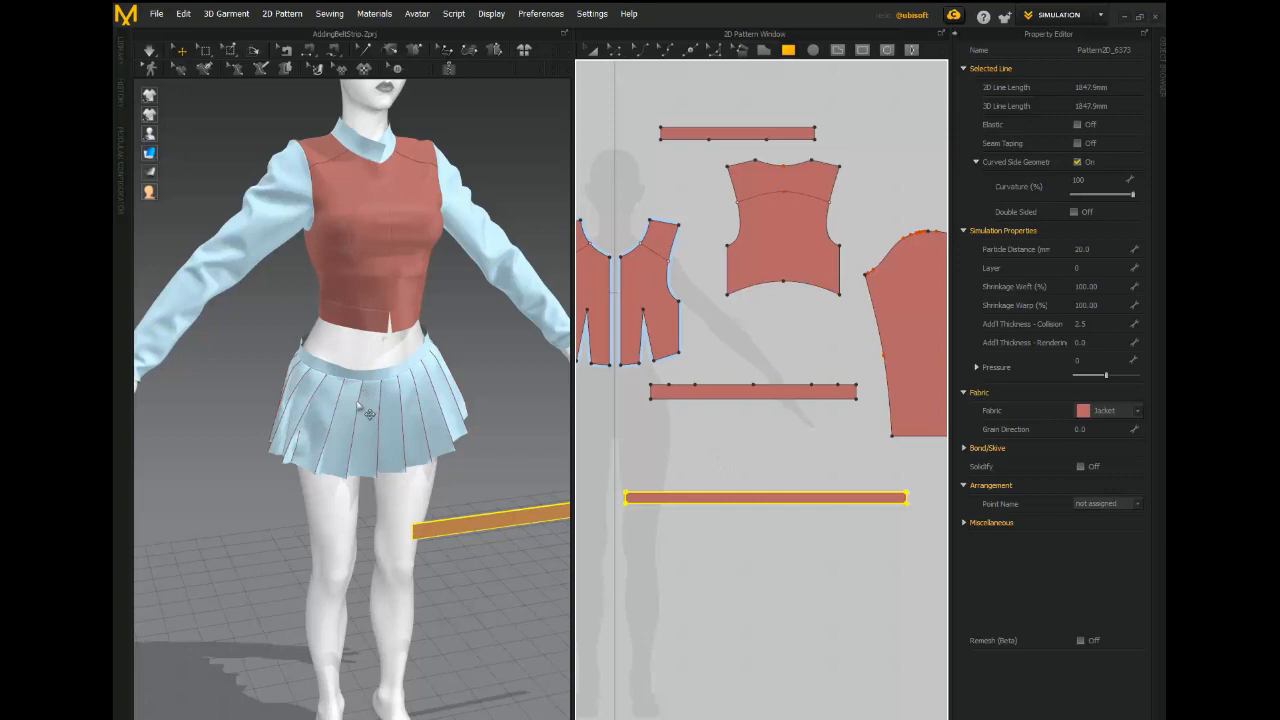
{"action": "key", "text": "shift+f"}
{"action": "left_click_drag", "start_coordinate": [272, 313], "coordinate": [500, 432]}
{"action": "right_click_drag", "start_coordinate": [500, 432], "coordinate": [534, 491]}
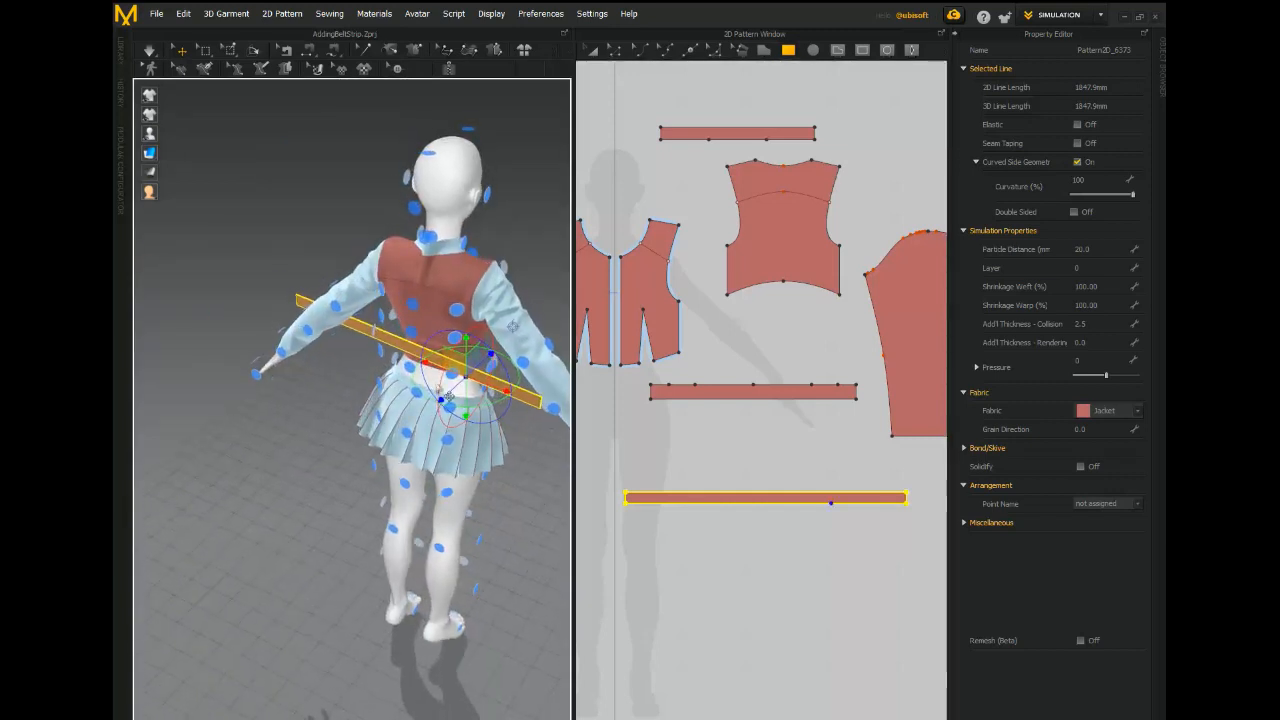
{"action": "right_click_drag", "start_coordinate": [340, 437], "coordinate": [387, 382]}
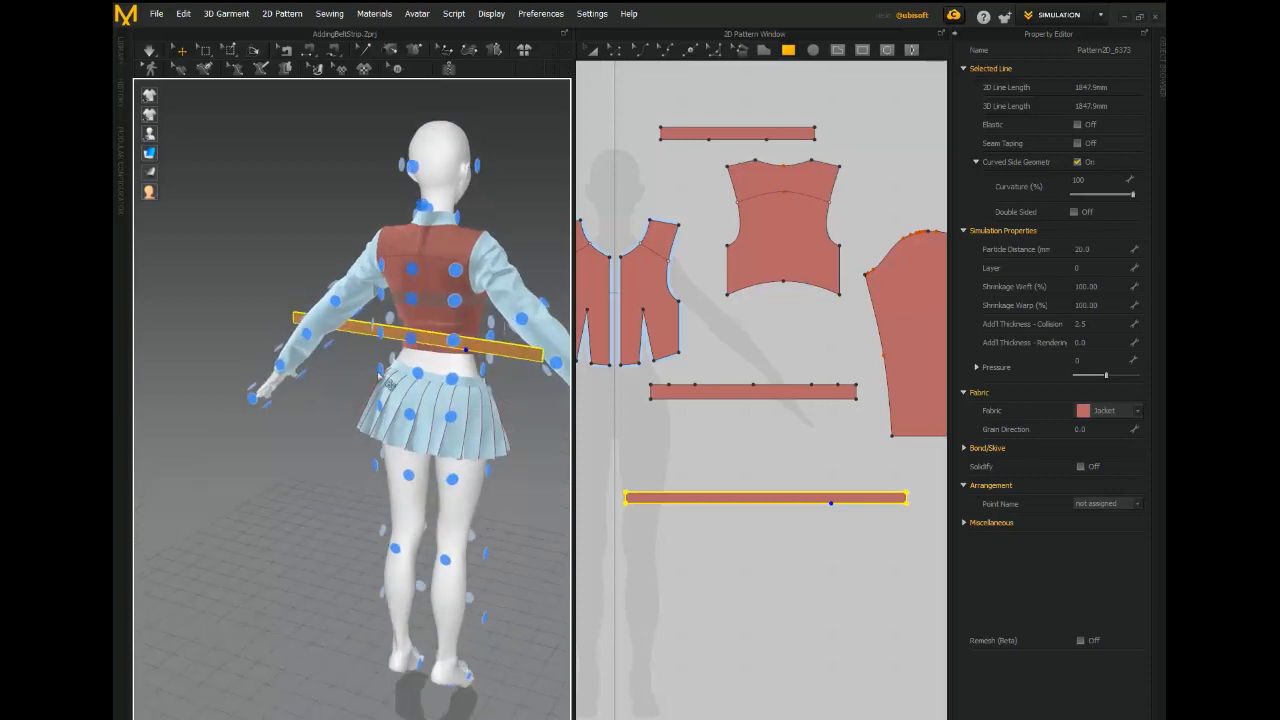
{"action": "left_click", "coordinate": [421, 346]}
{"action": "right_click_drag", "start_coordinate": [532, 534], "coordinate": [257, 531]}
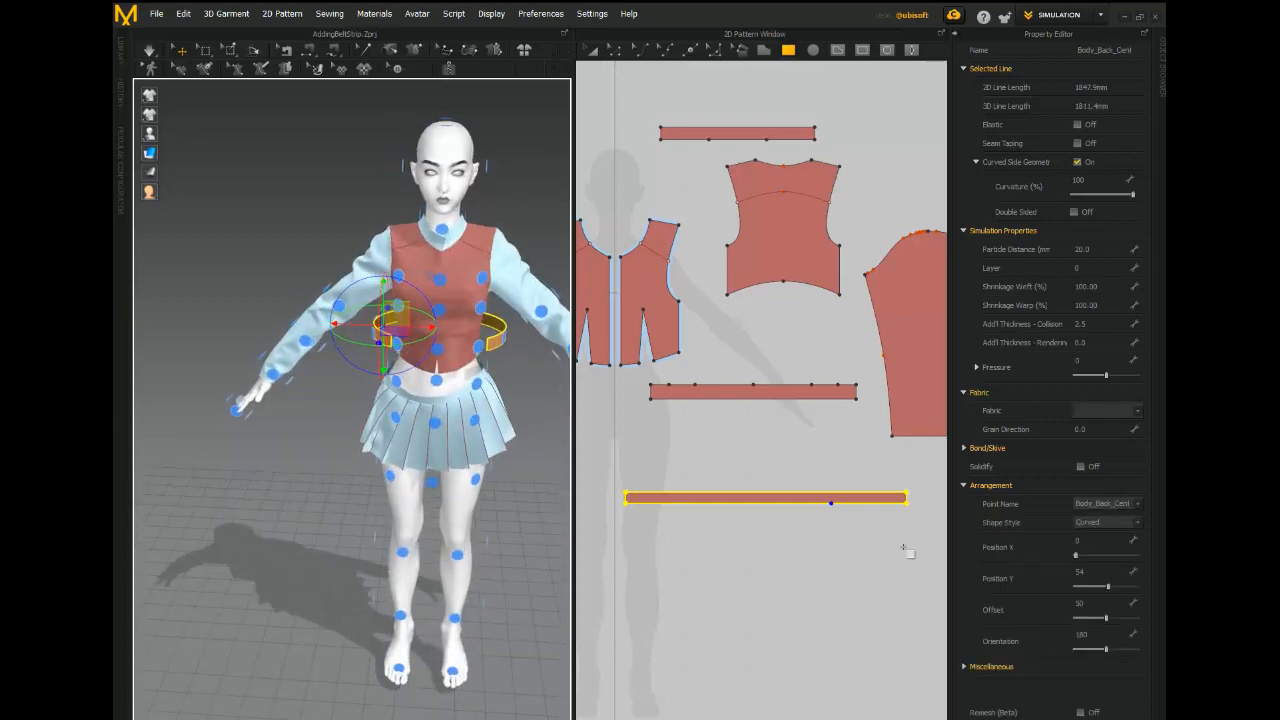
Look up the doubled length 649.4 in the Notepad notes and split the long strip's upper edge in two with Line 1 at 649.4 mm.
{"action": "left_click", "coordinate": [820, 458]}
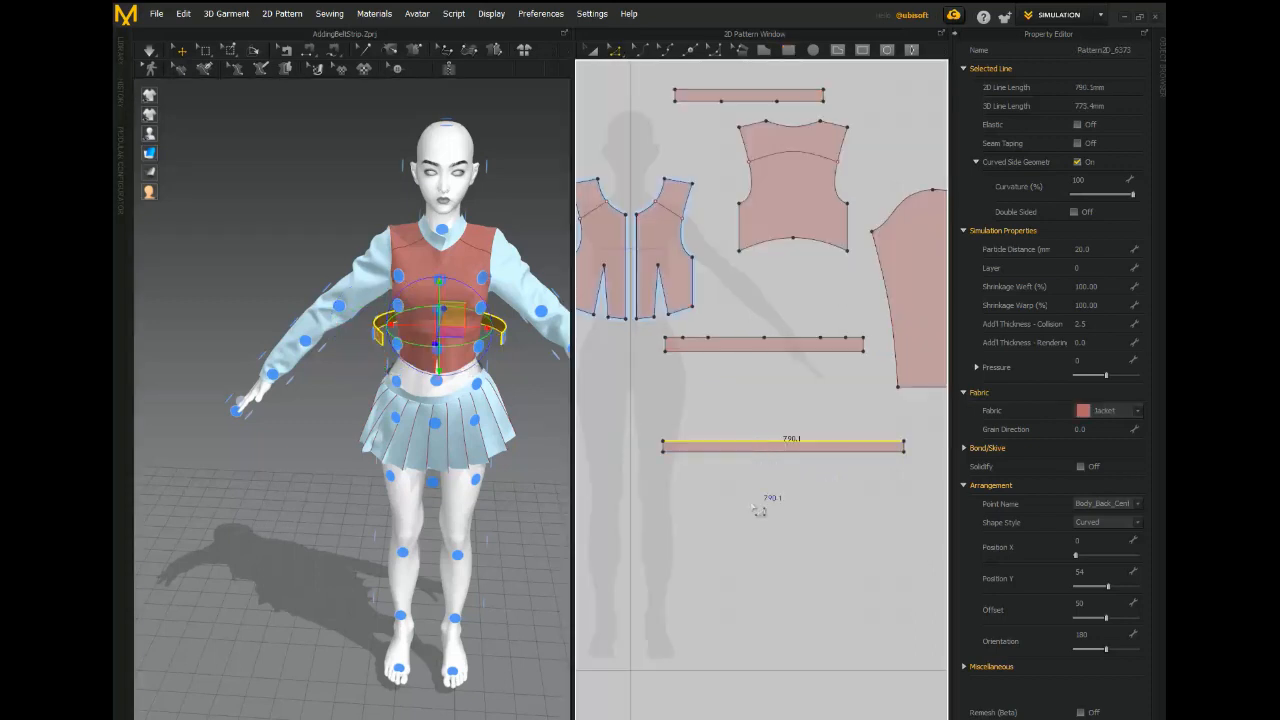
{"action": "key", "text": "alt+Tab"}
{"action": "left_click_drag", "start_coordinate": [779, 461], "coordinate": [758, 461]}
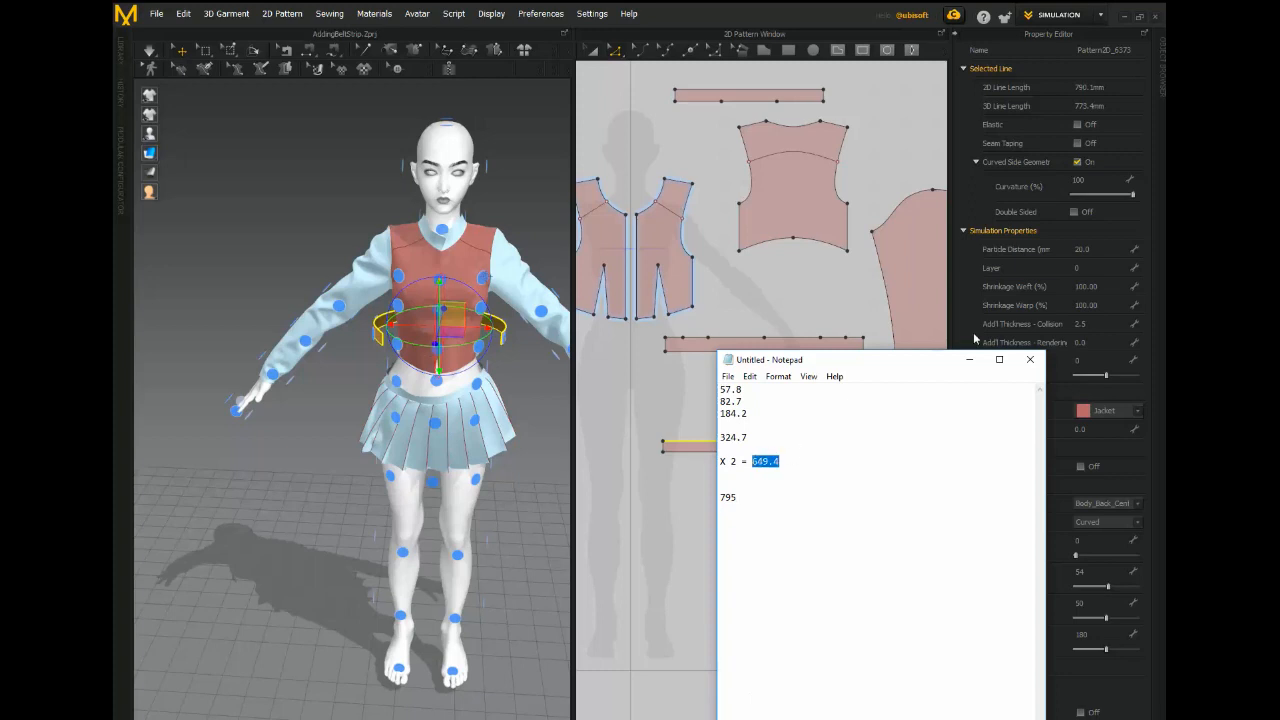
{"action": "key", "text": "alt+Tab"}
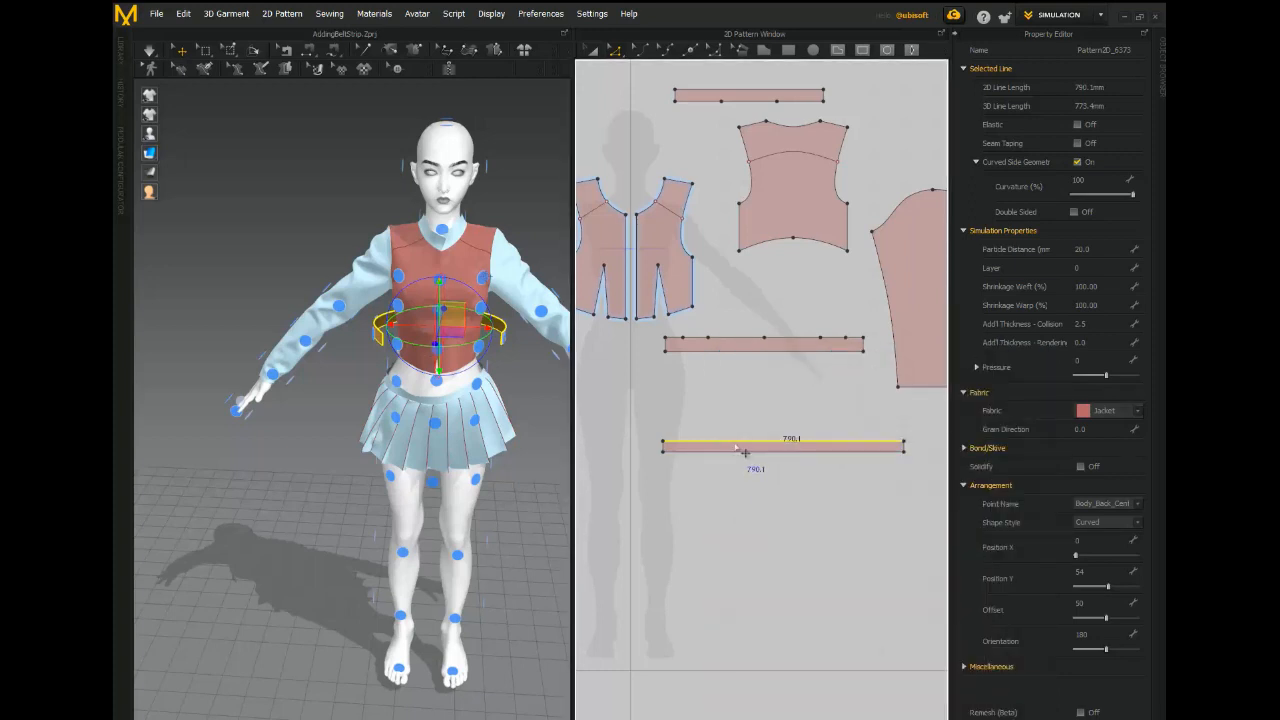
{"action": "right_click", "coordinate": [745, 453]}
{"action": "left_click", "coordinate": [763, 471]}
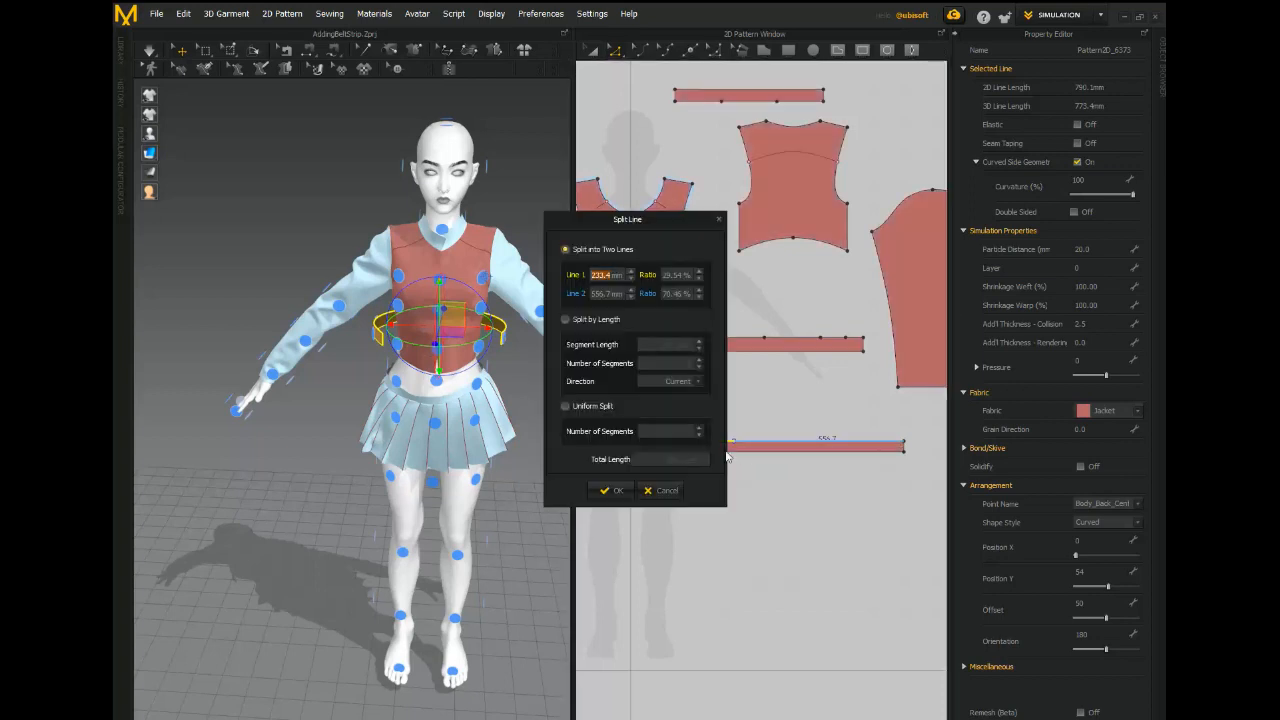
{"action": "left_click_drag", "start_coordinate": [617, 212], "coordinate": [487, 202]}
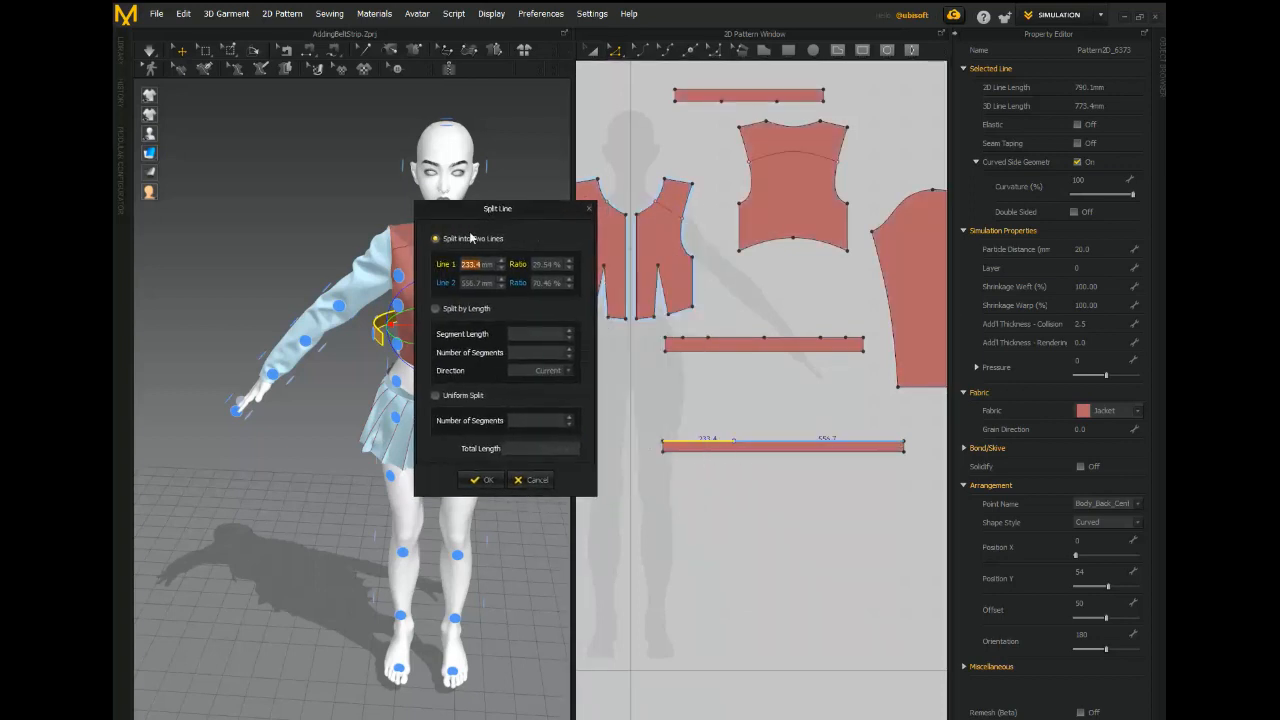
{"action": "type", "text": "649"}
{"action": "left_click", "coordinate": [480, 480]}
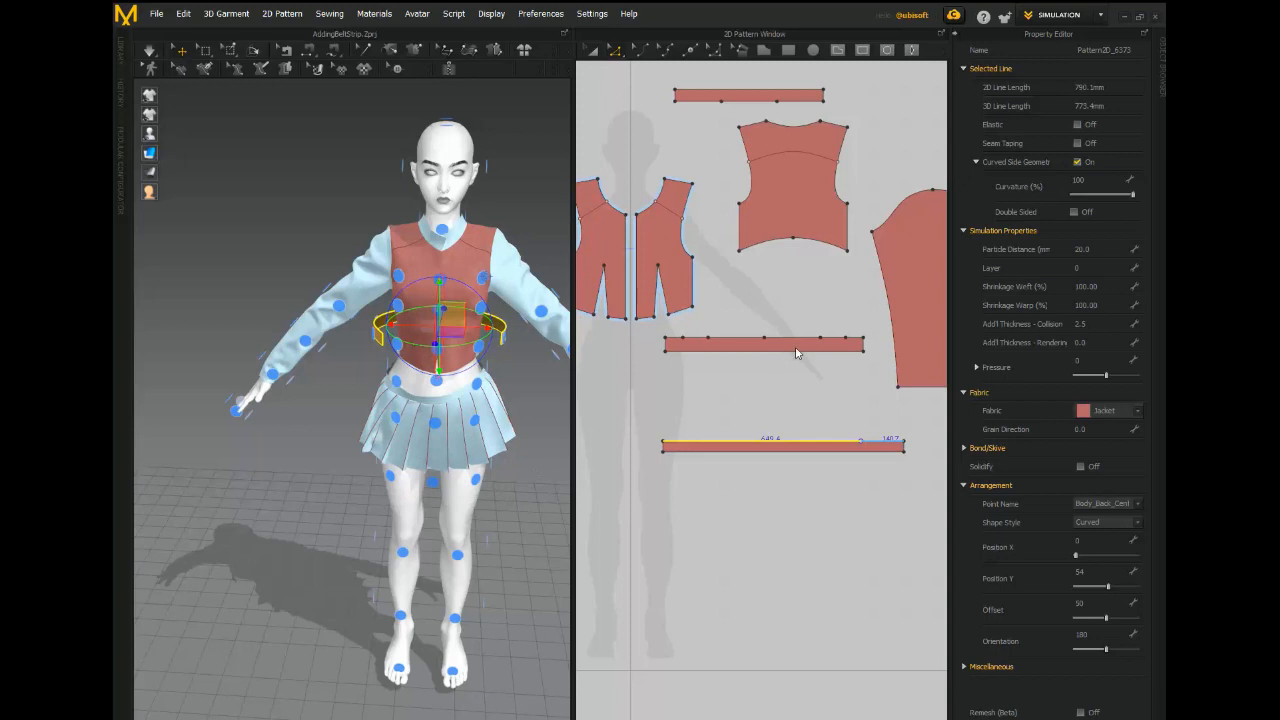
Split the long strip's lower edge in two, setting Line 1 to 649.4 mm.
{"action": "right_click", "coordinate": [715, 456]}
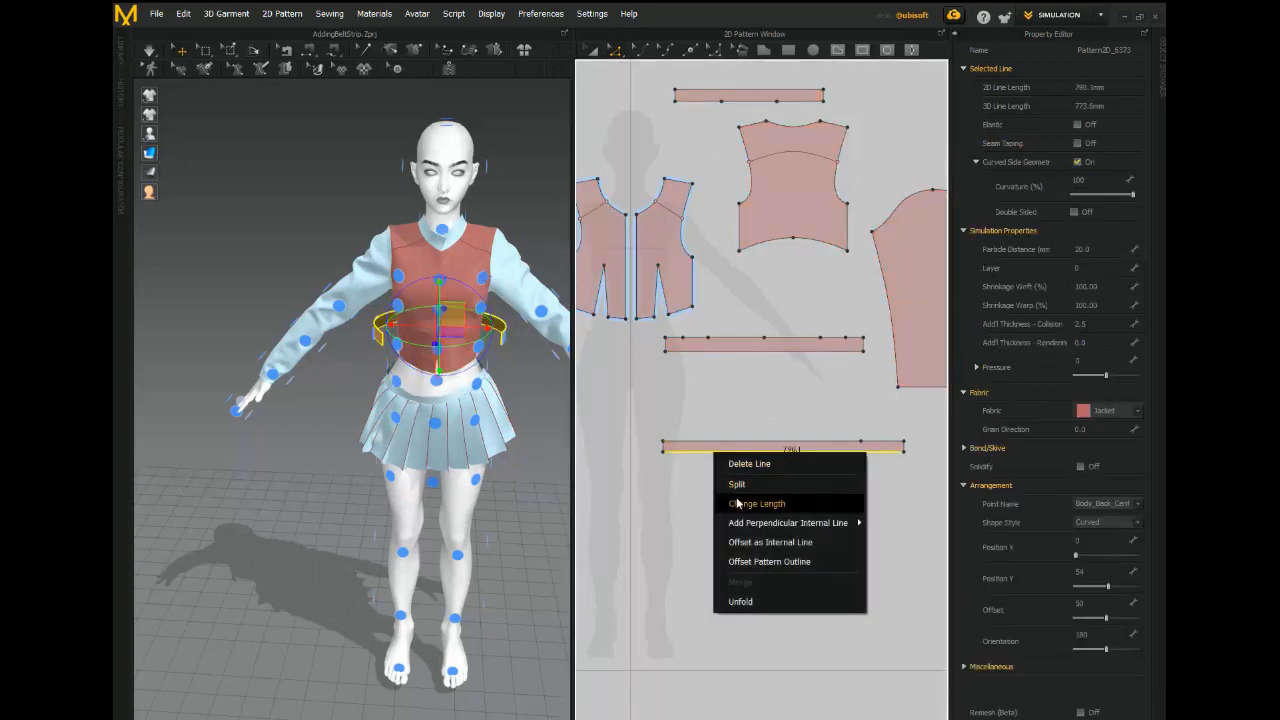
{"action": "left_click", "coordinate": [740, 481]}
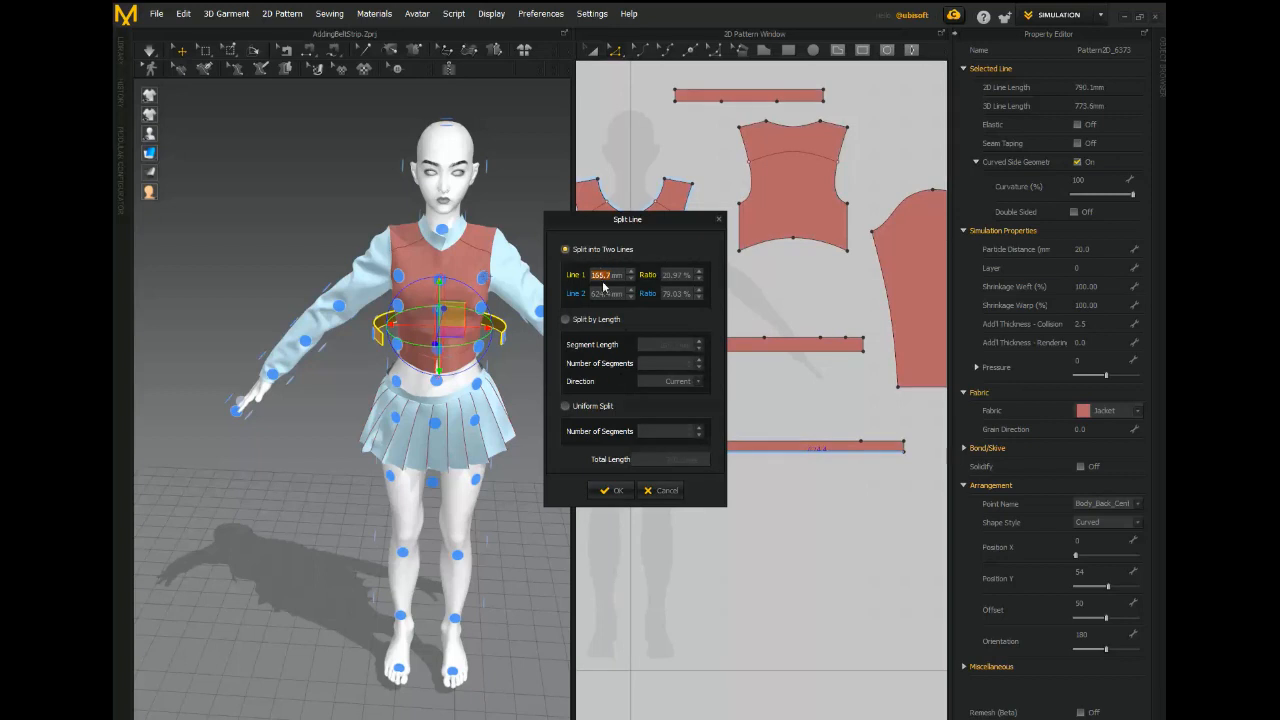
{"action": "type", "text": "649"}
{"action": "left_click", "coordinate": [610, 490]}
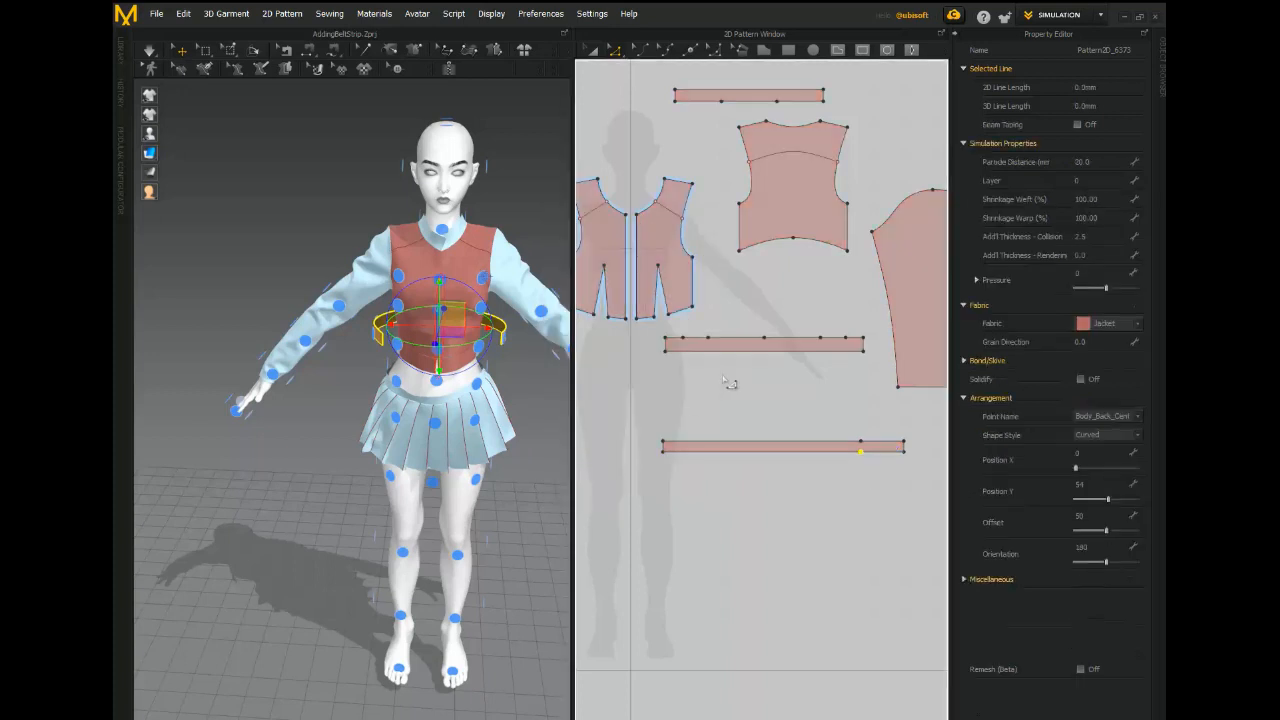
Draw an internal line across the full length of the upper belt strip, about 14 mm below its upper edge.
{"action": "scroll", "coordinate": [726, 377], "scroll_direction": "up", "scroll_amount": 3}
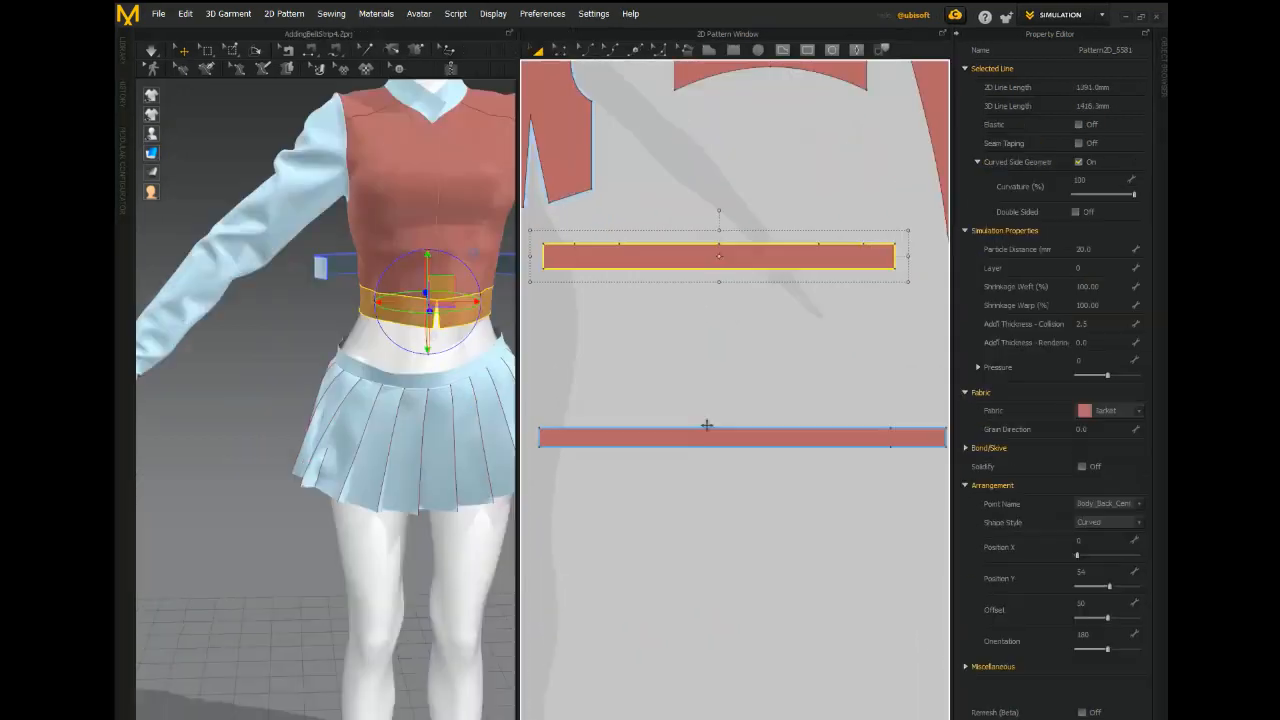
{"action": "left_click", "coordinate": [783, 50]}
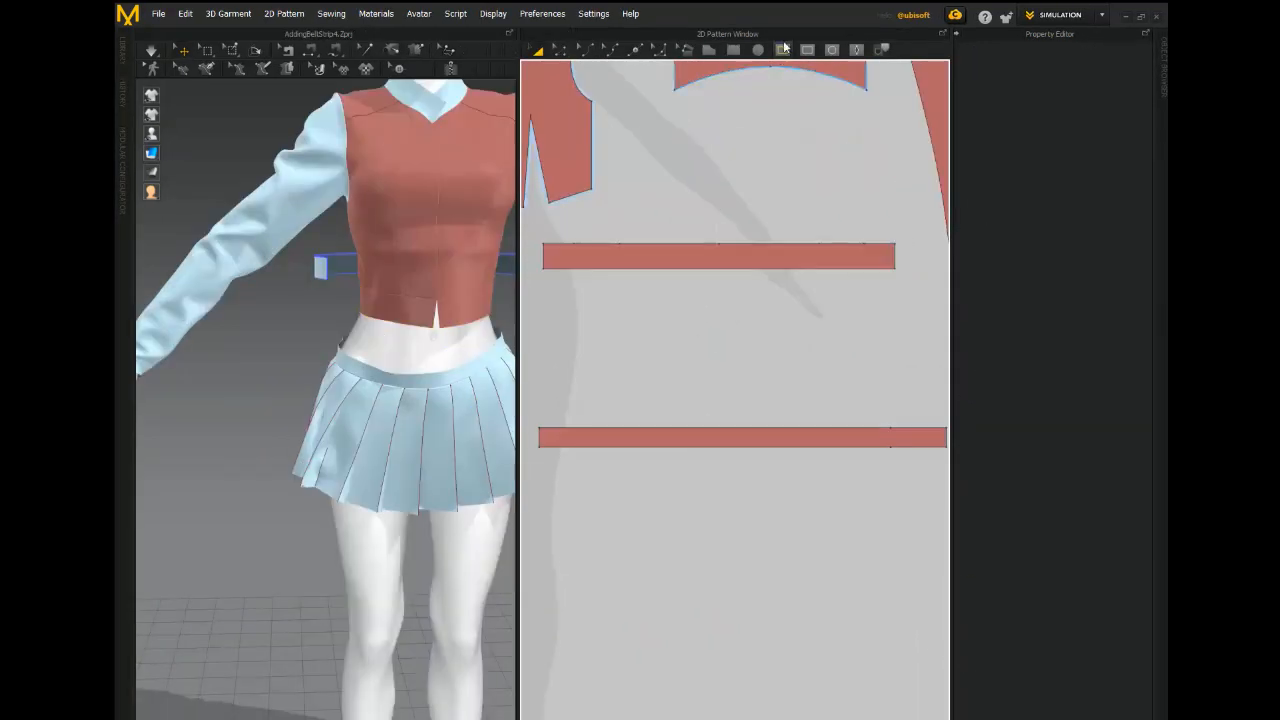
{"action": "left_click", "coordinate": [894, 251]}
{"action": "double_click", "coordinate": [544, 251]}
{"action": "key", "text": "z"}
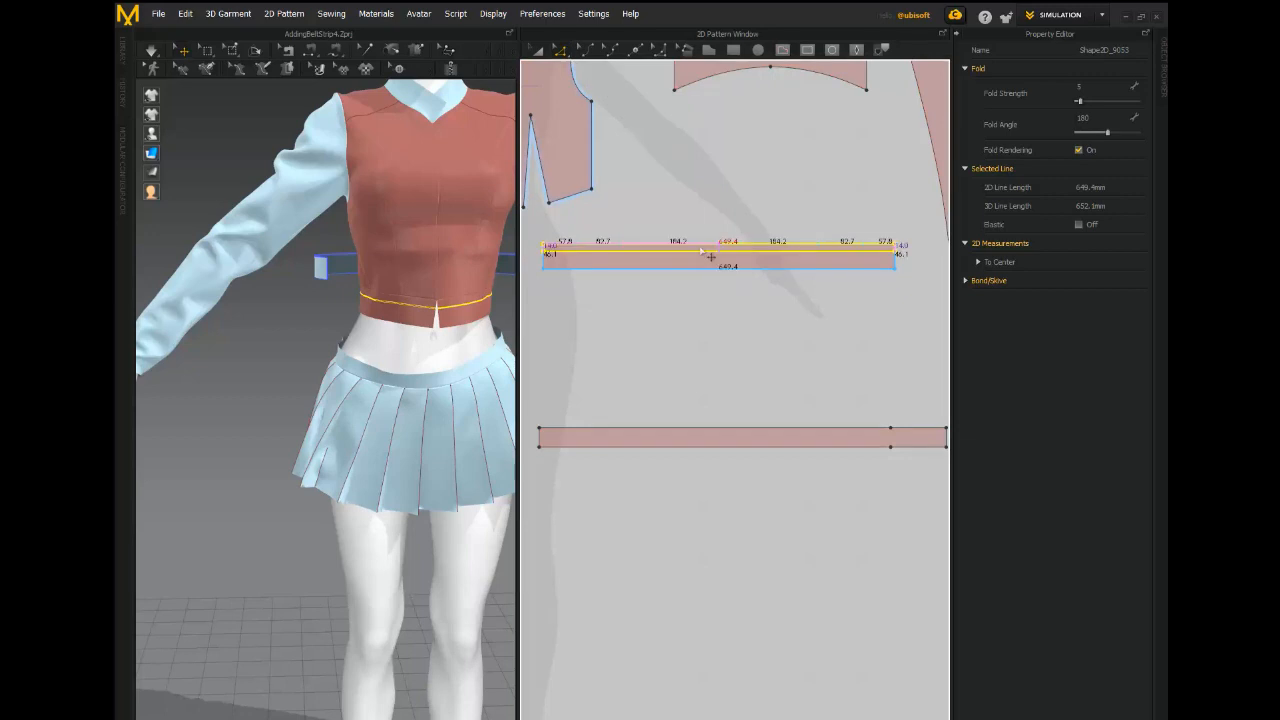
Measure the long strip's short end edge for comparison with the belt strip, and view both strips in an enlarged pattern window.
{"action": "scroll", "coordinate": [935, 320], "scroll_direction": "down", "scroll_amount": 1}
{"action": "left_click", "coordinate": [617, 416]}
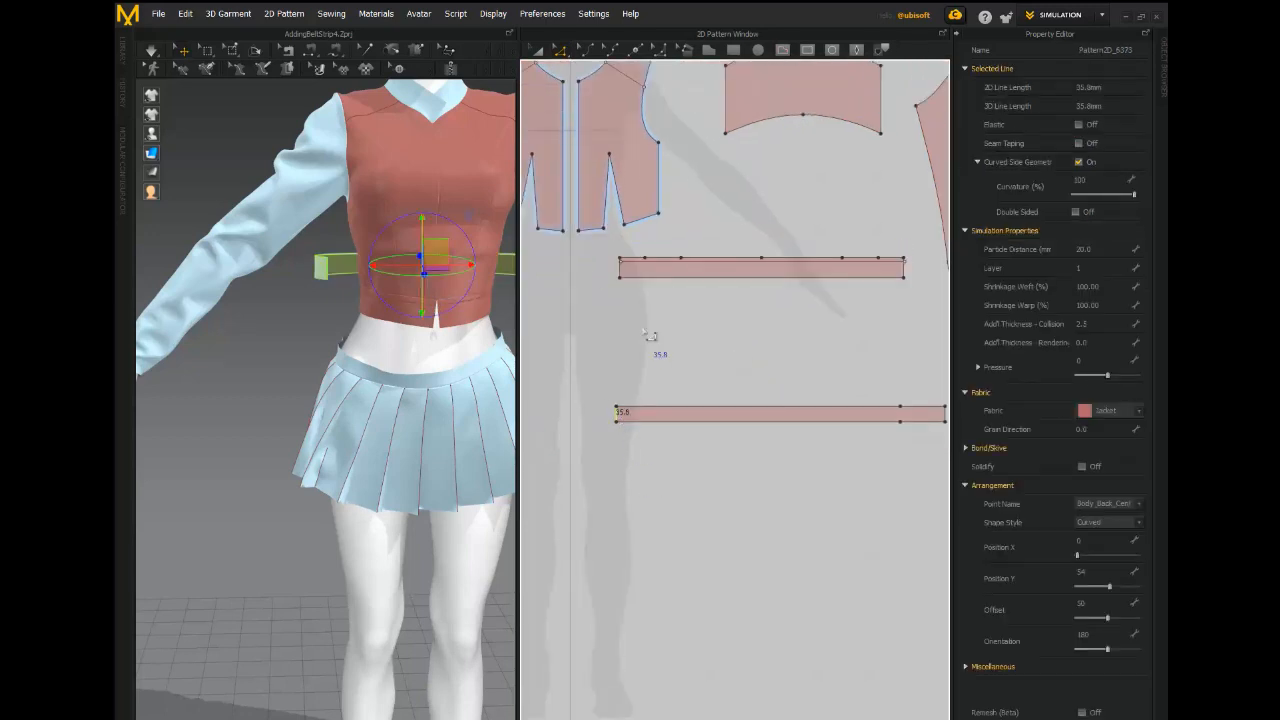
{"action": "scroll", "coordinate": [870, 288], "scroll_direction": "up", "scroll_amount": 2}
{"action": "left_click", "coordinate": [914, 259]}
{"action": "middle_click_drag", "start_coordinate": [900, 369], "coordinate": [895, 343]}
{"action": "key", "text": "Escape"}
{"action": "left_click", "coordinate": [485, 14]}
{"action": "left_click", "coordinate": [650, 302]}
{"action": "scroll", "coordinate": [650, 303], "scroll_direction": "down", "scroll_amount": 2}
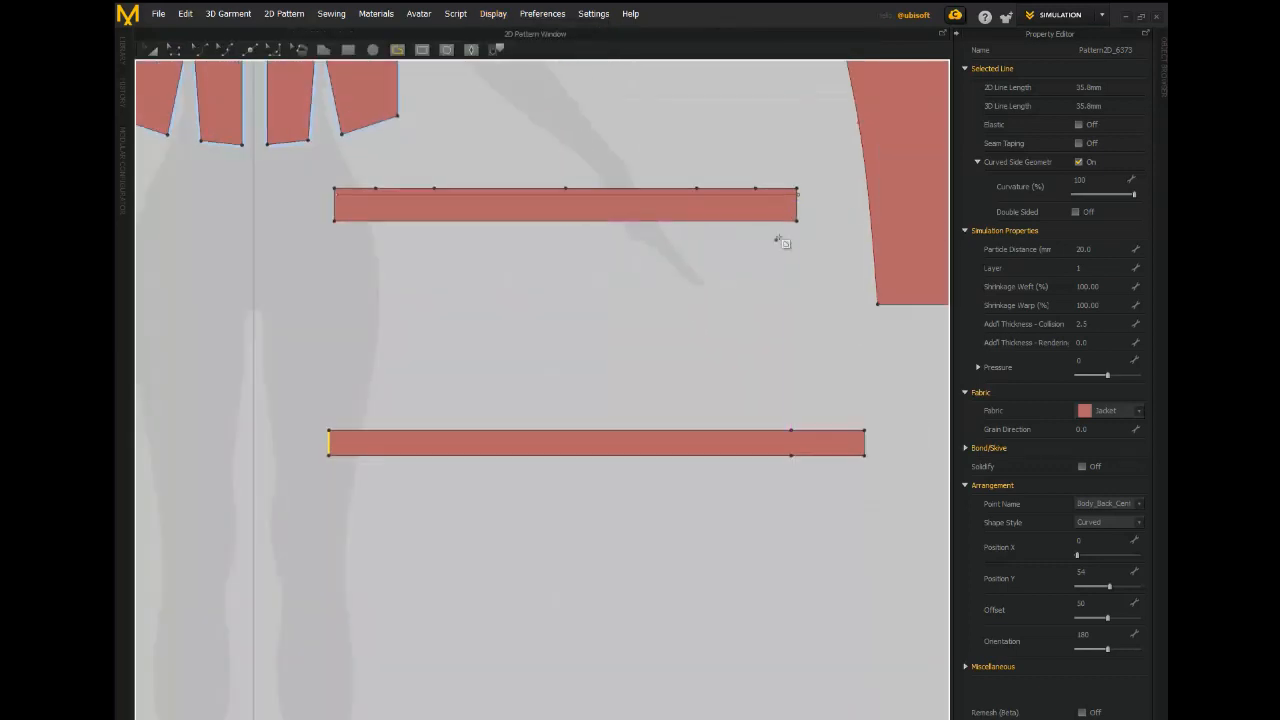
Adjust the endpoints of the belt strip's internal line and add a second internal line near the strip's lower edge.
{"action": "left_click", "coordinate": [800, 204]}
{"action": "left_click_drag", "start_coordinate": [798, 198], "coordinate": [798, 194]}
{"action": "scroll", "coordinate": [670, 305], "scroll_direction": "up", "scroll_amount": 4}
{"action": "middle_click_drag", "start_coordinate": [670, 305], "coordinate": [774, 312]}
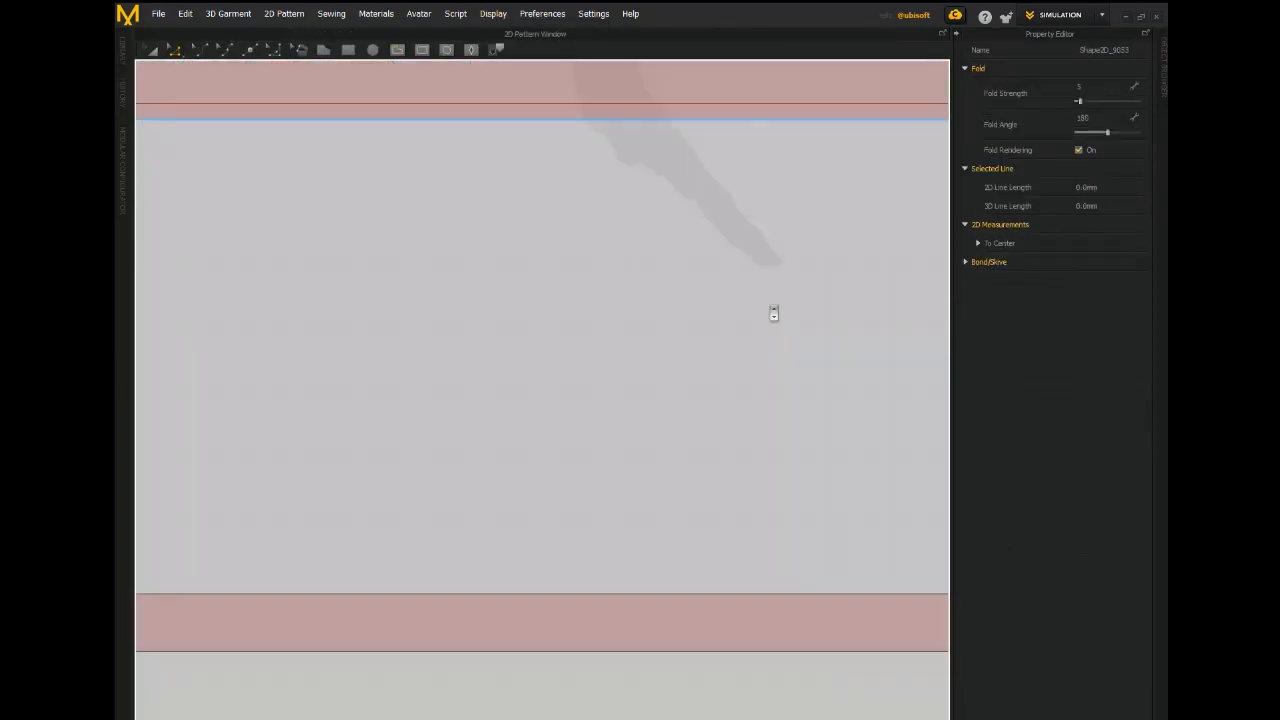
{"action": "scroll", "coordinate": [772, 312], "scroll_direction": "down", "scroll_amount": 2}
{"action": "left_click_drag", "start_coordinate": [285, 143], "coordinate": [285, 146]}
Place the long strip on top of the belt strip, centred across its height, as a guide for the internal lines.
{"action": "key", "text": "a"}
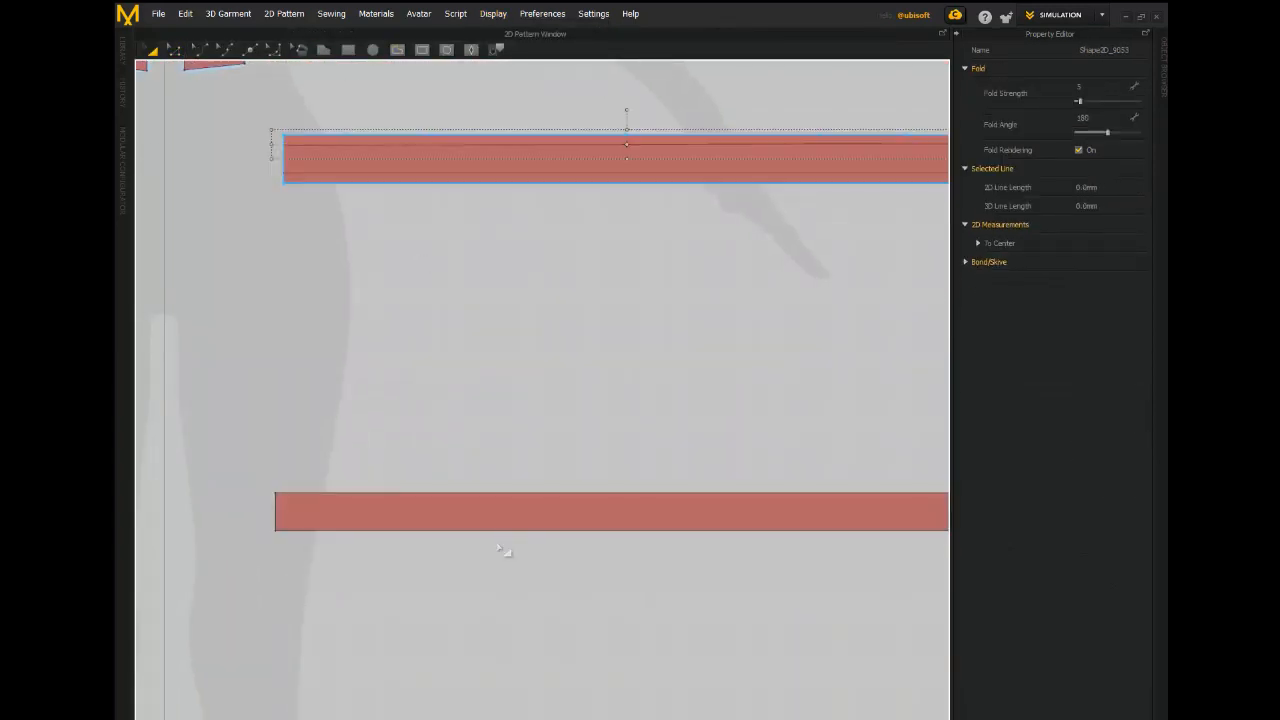
{"action": "left_click", "coordinate": [539, 525]}
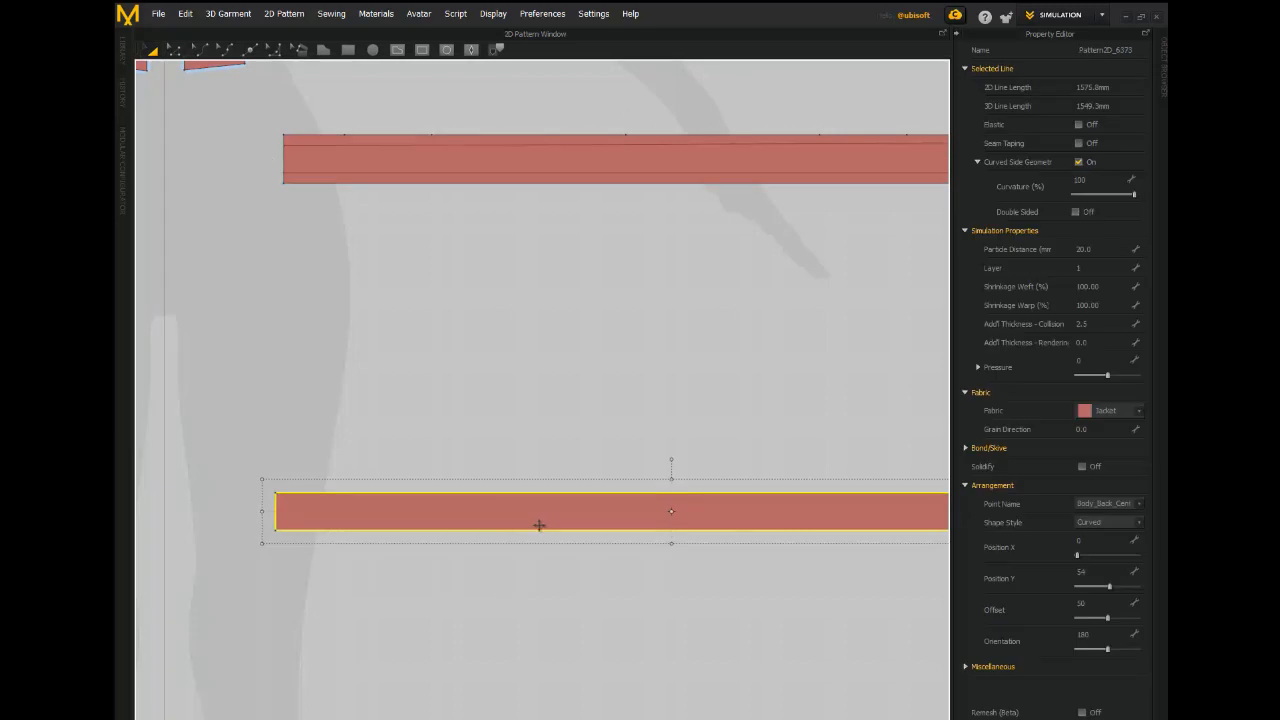
{"action": "left_click", "coordinate": [551, 170]}
{"action": "middle_click_drag", "start_coordinate": [577, 139], "coordinate": [274, 157]}
{"action": "scroll", "coordinate": [270, 157], "scroll_direction": "down", "scroll_amount": 2}
{"action": "left_click_drag", "start_coordinate": [598, 161], "coordinate": [767, 161]}
{"action": "middle_click_drag", "start_coordinate": [466, 243], "coordinate": [874, 325]}
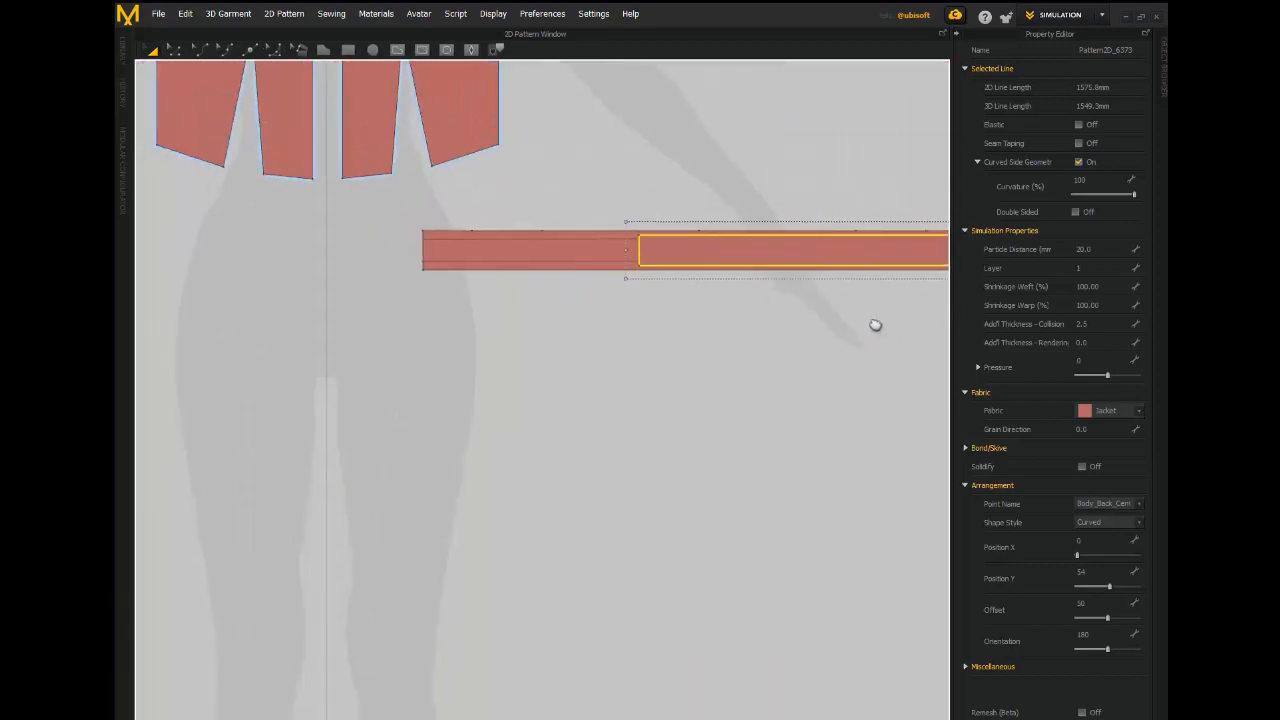
Move the belt strip's two internal lines level with the upper and lower edges of the overlaid long strip.
{"action": "scroll", "coordinate": [771, 290], "scroll_direction": "up", "scroll_amount": 3}
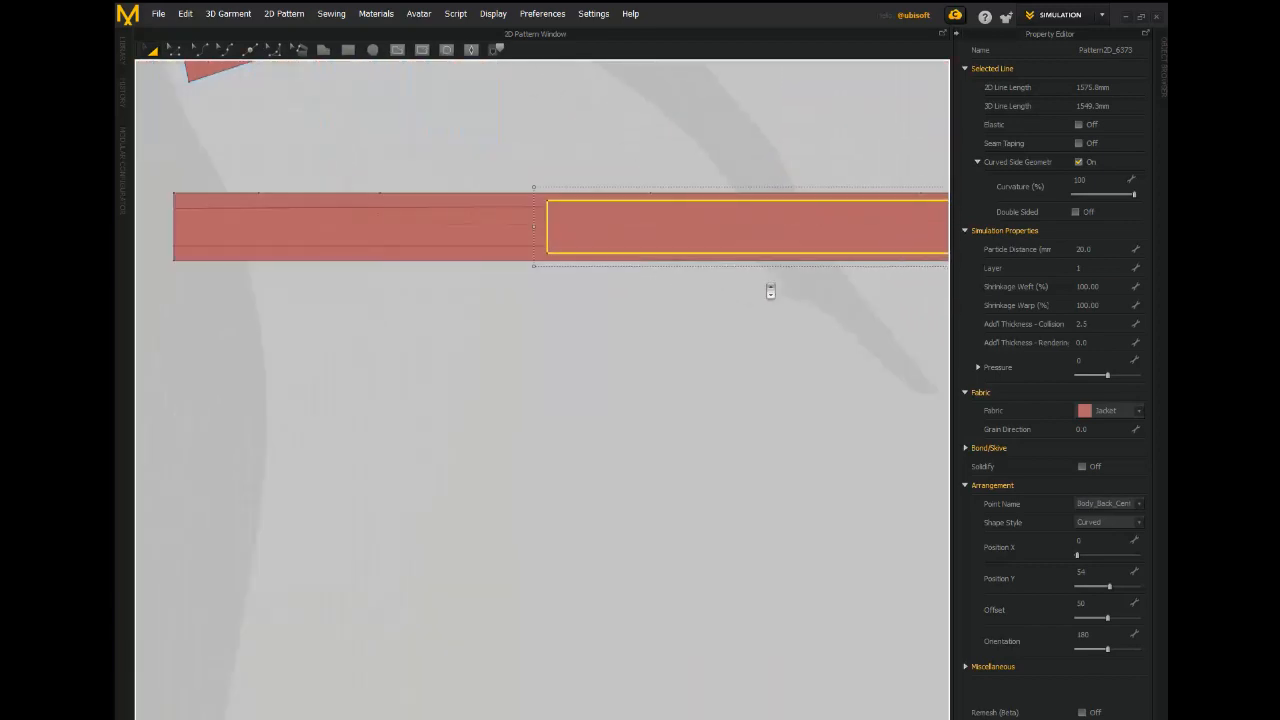
{"action": "left_click", "coordinate": [174, 49]}
{"action": "left_click", "coordinate": [463, 209]}
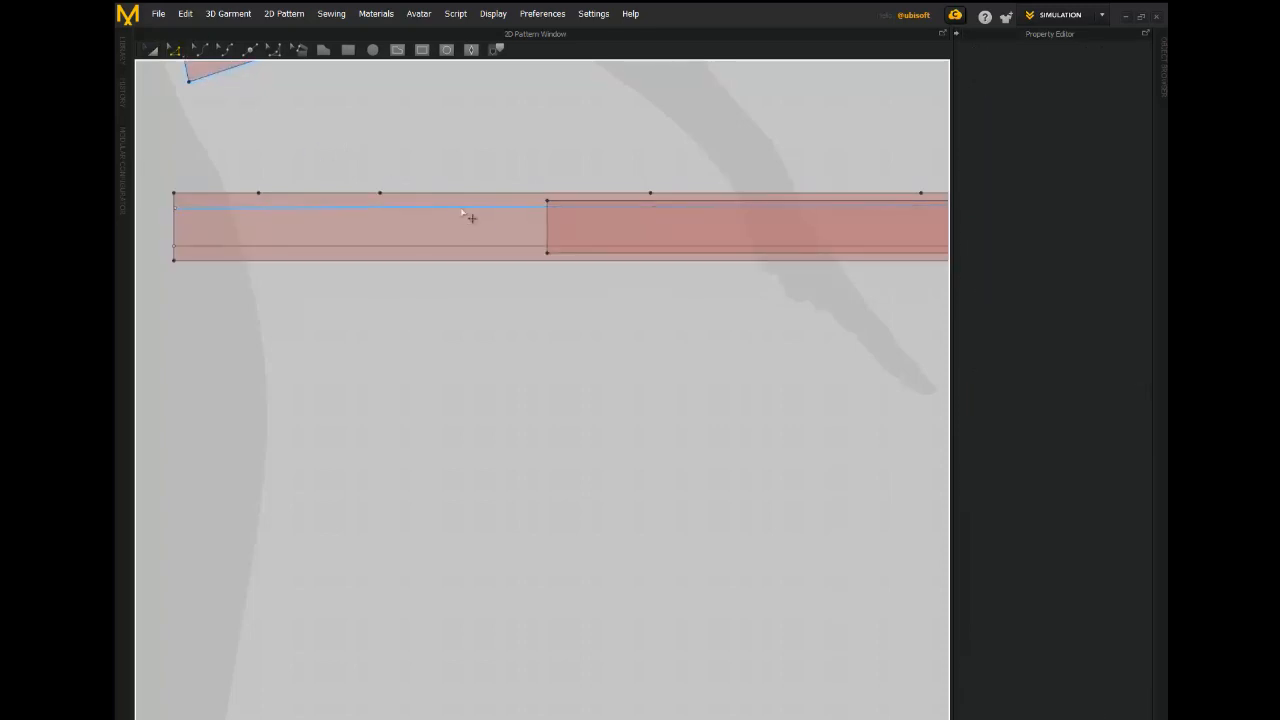
{"action": "left_click_drag", "start_coordinate": [463, 210], "coordinate": [512, 262]}
{"action": "left_click", "coordinate": [500, 246]}
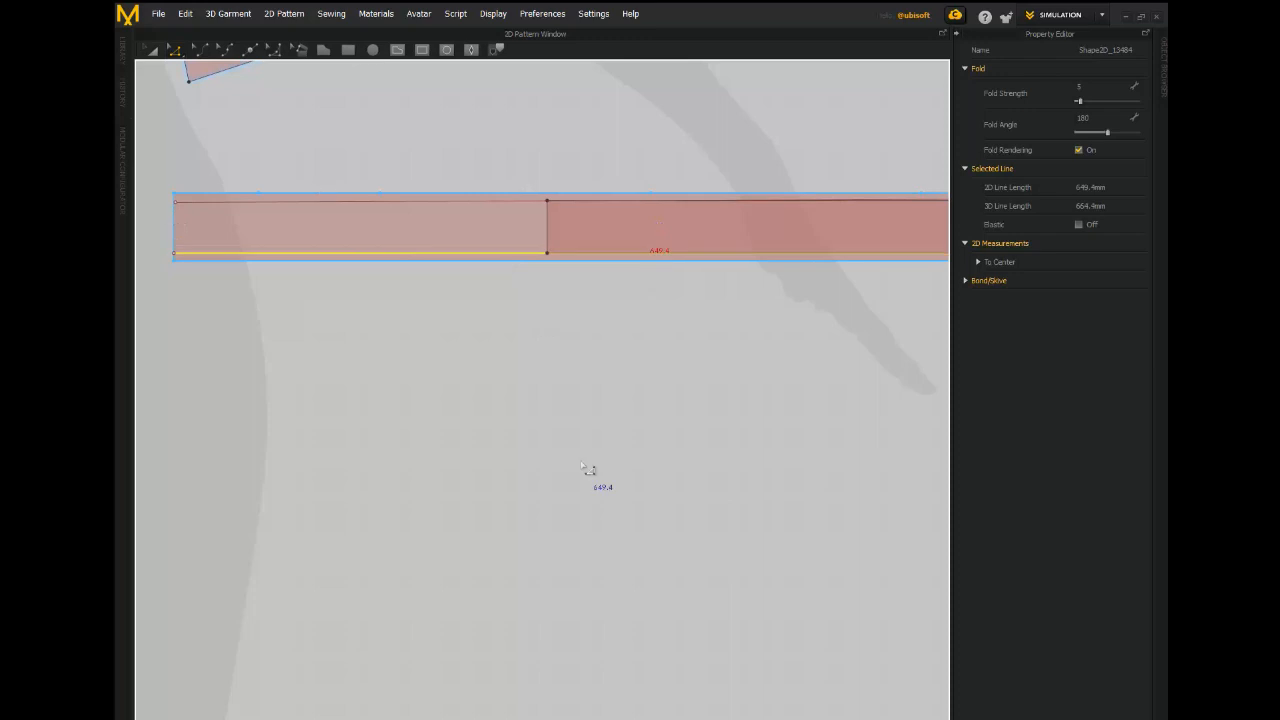
{"action": "scroll", "coordinate": [588, 467], "scroll_direction": "down", "scroll_amount": 5}
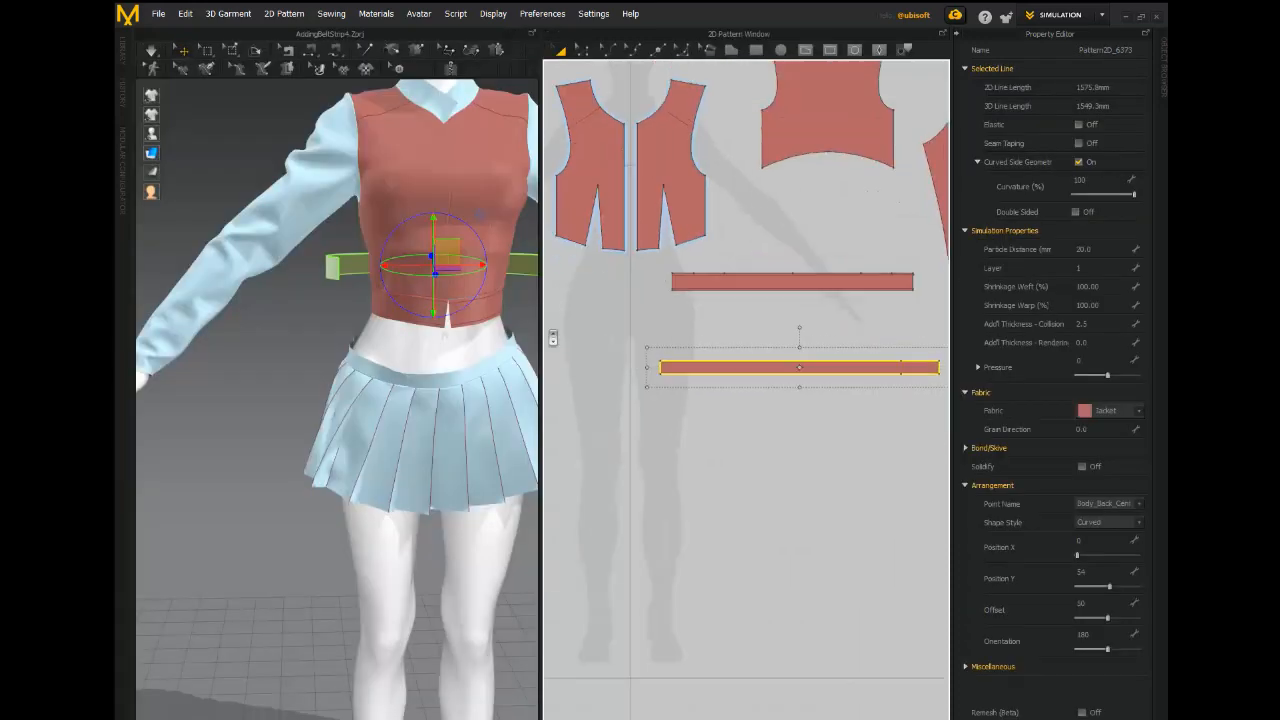
Sew the long strip's 649.4 mm upper and lower edge segments to the belt strip's upper and lower internal lines.
{"action": "scroll", "coordinate": [552, 334], "scroll_direction": "up", "scroll_amount": 2}
{"action": "right_click_drag", "start_coordinate": [606, 334], "coordinate": [539, 333]}
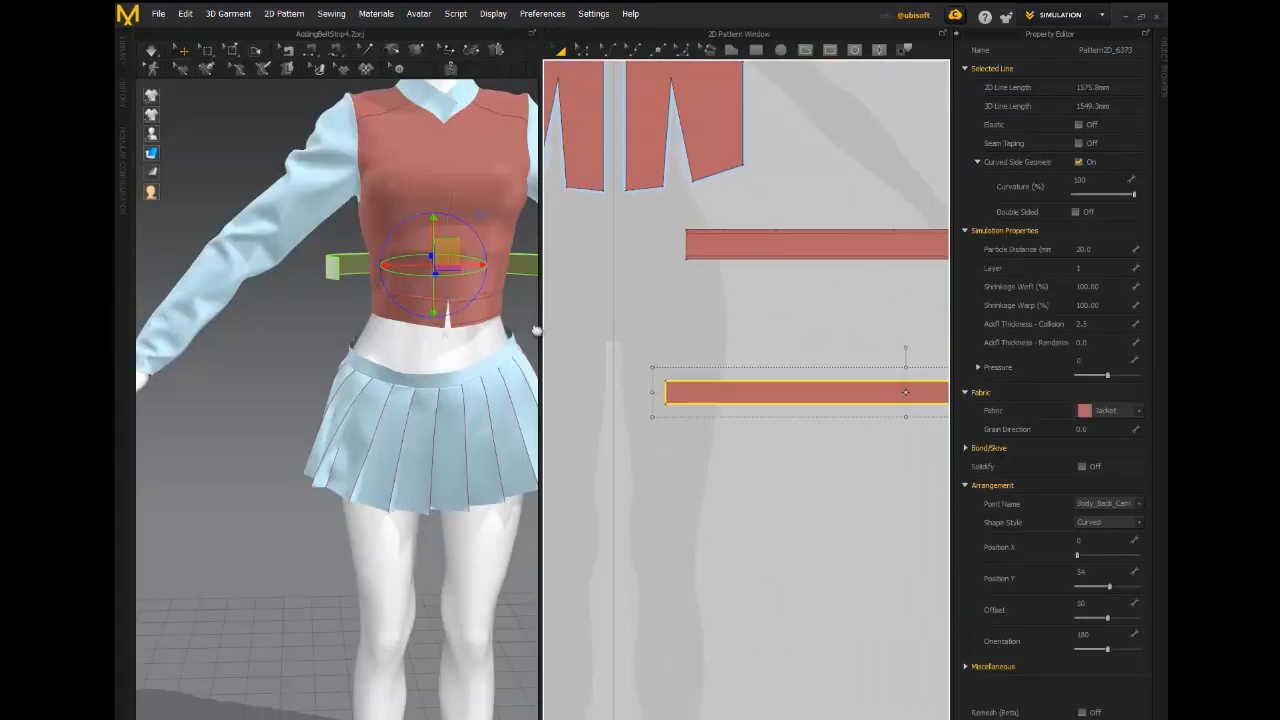
{"action": "left_click", "coordinate": [296, 50]}
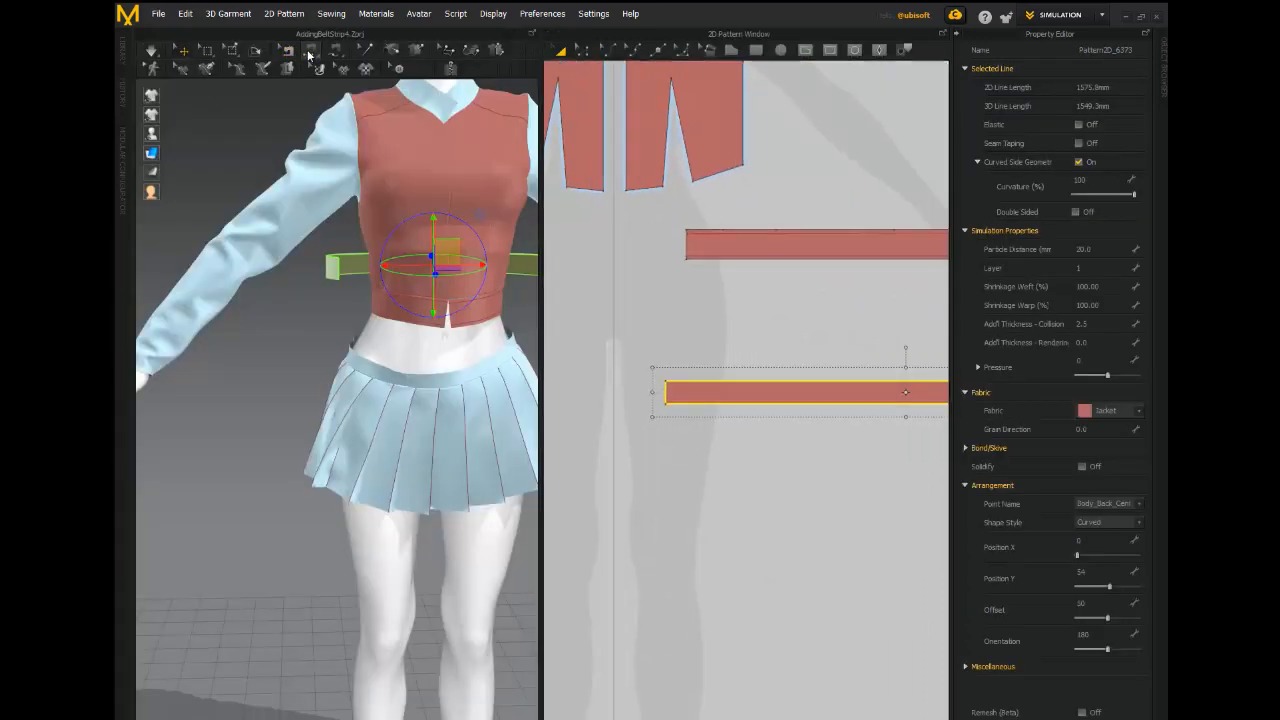
{"action": "left_click", "coordinate": [699, 380]}
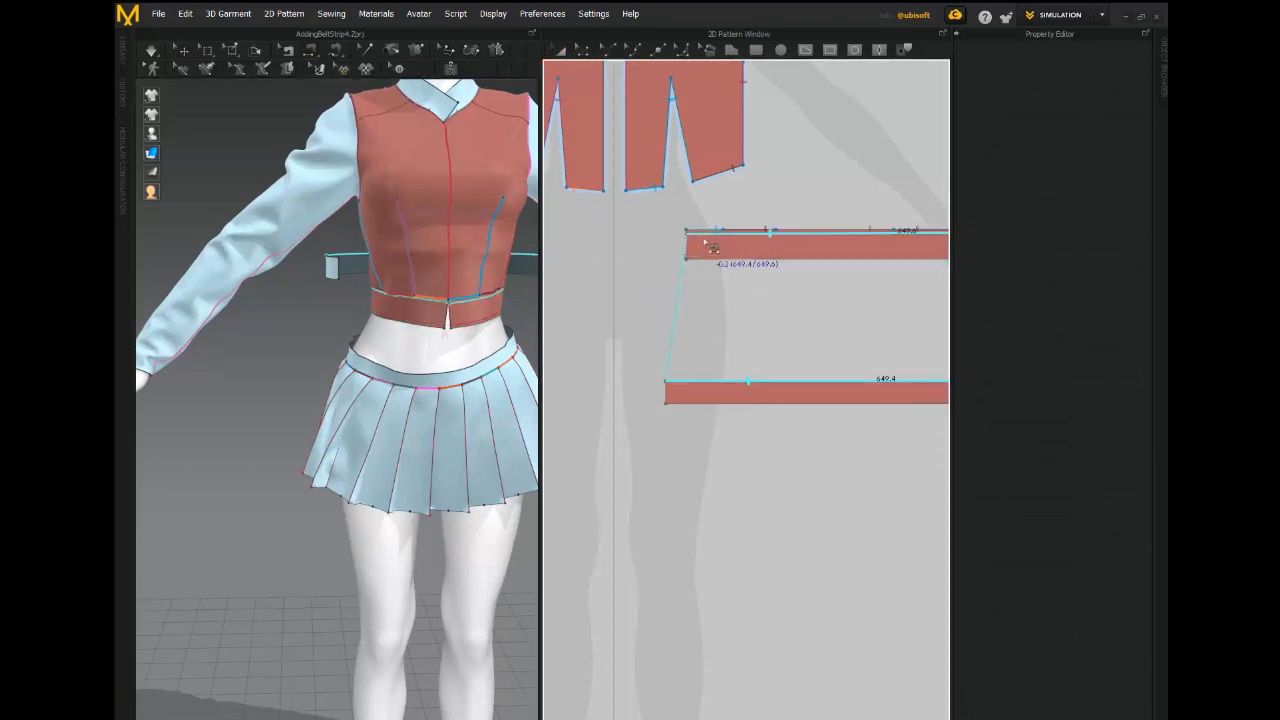
{"action": "left_click", "coordinate": [704, 238]}
{"action": "left_click", "coordinate": [722, 404]}
{"action": "left_click", "coordinate": [724, 258]}
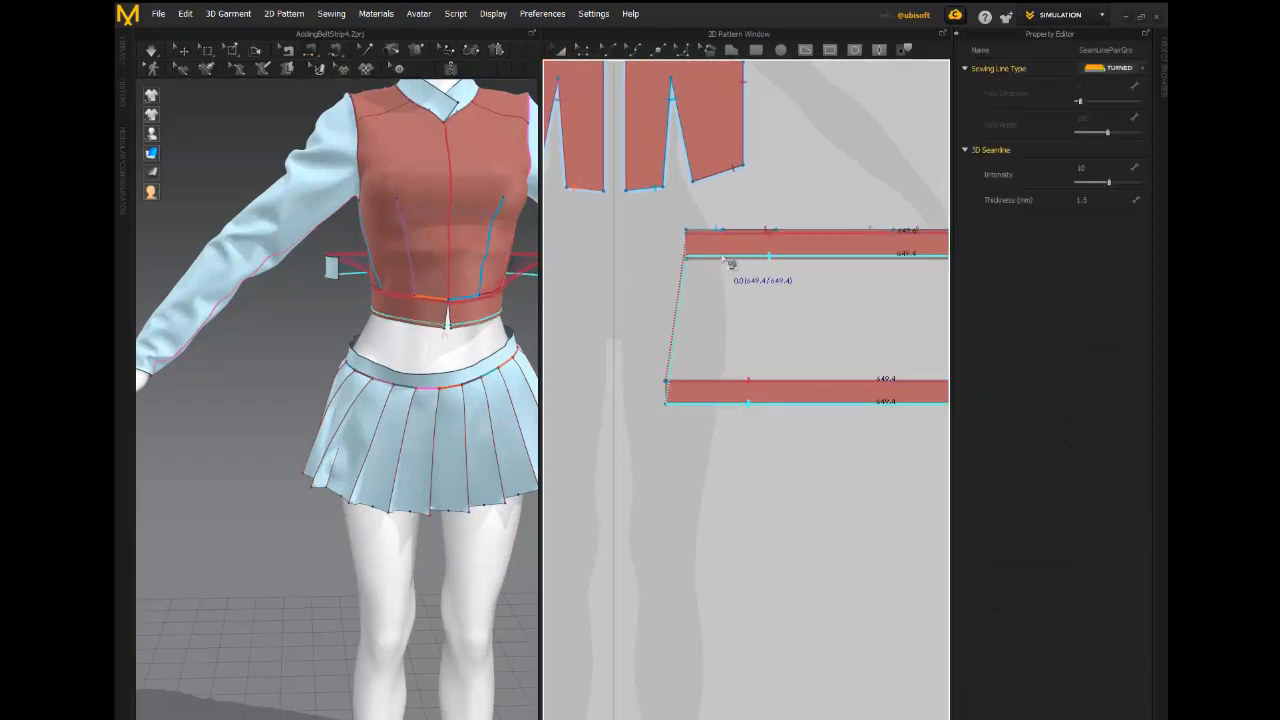
{"action": "scroll", "coordinate": [790, 330], "scroll_direction": "down", "scroll_amount": 3}
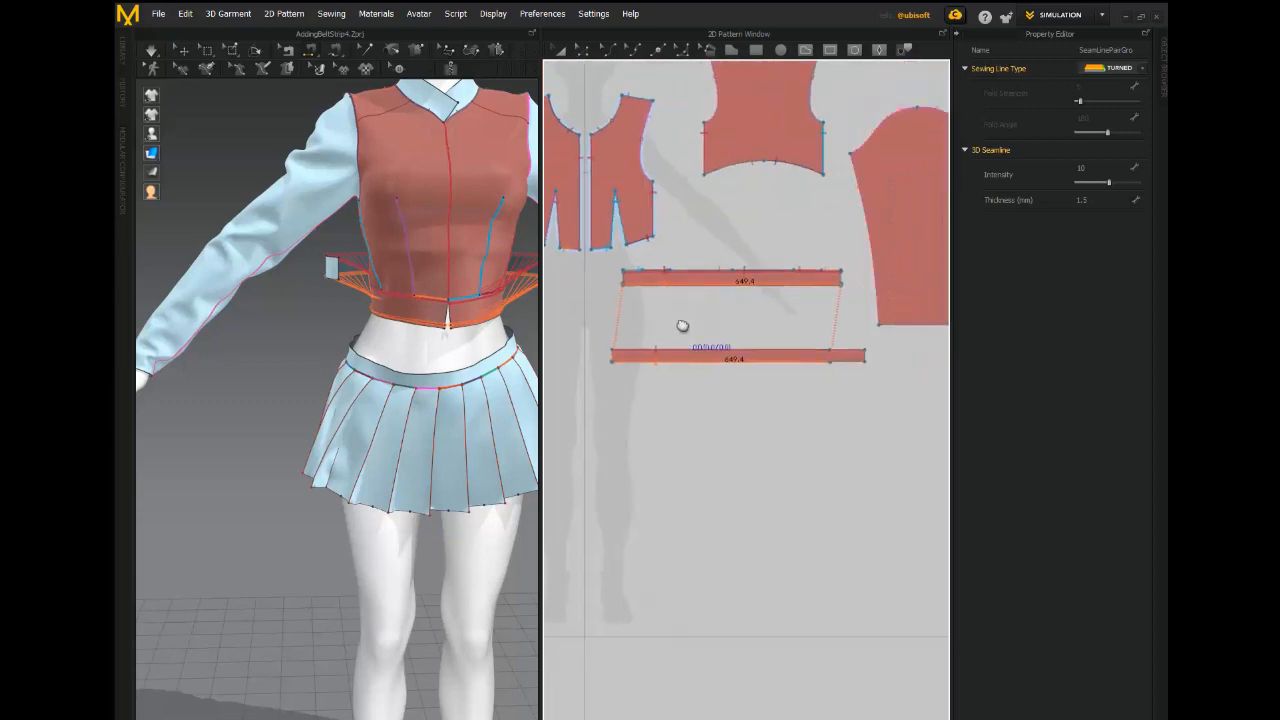
Unfreeze the long strip pattern.
{"action": "left_click", "coordinate": [559, 49]}
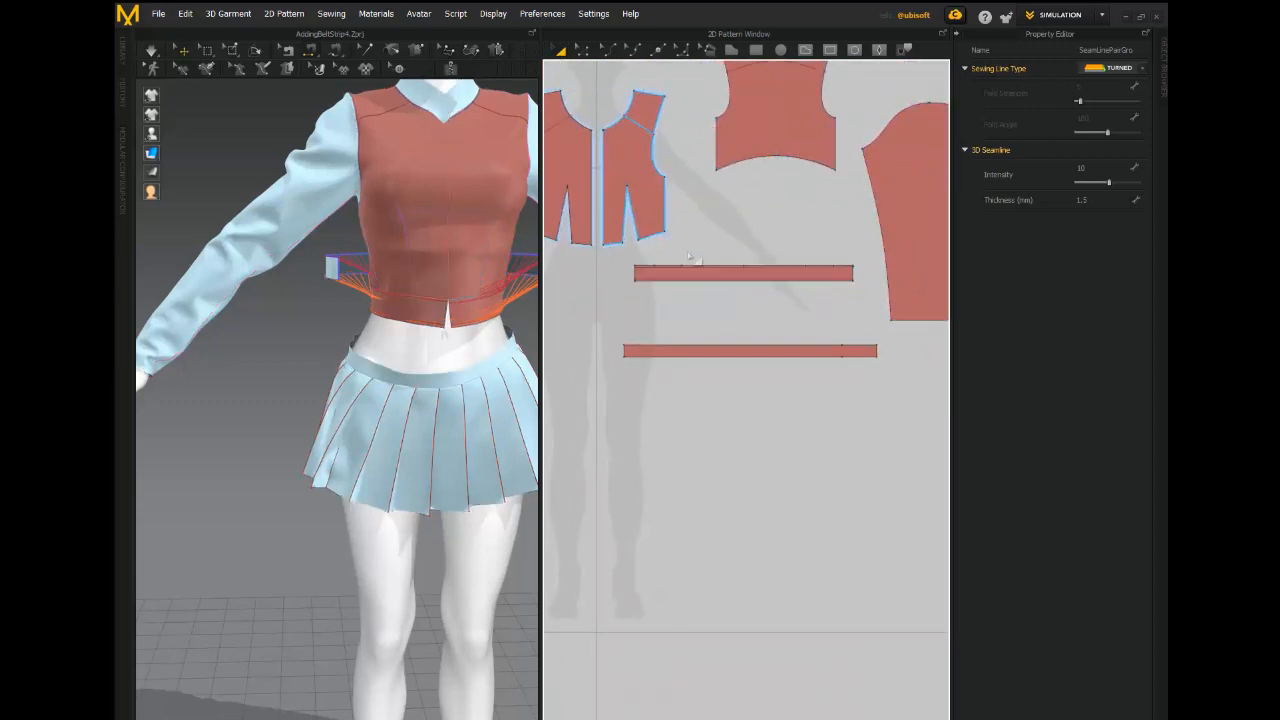
{"action": "right_click", "coordinate": [731, 356]}
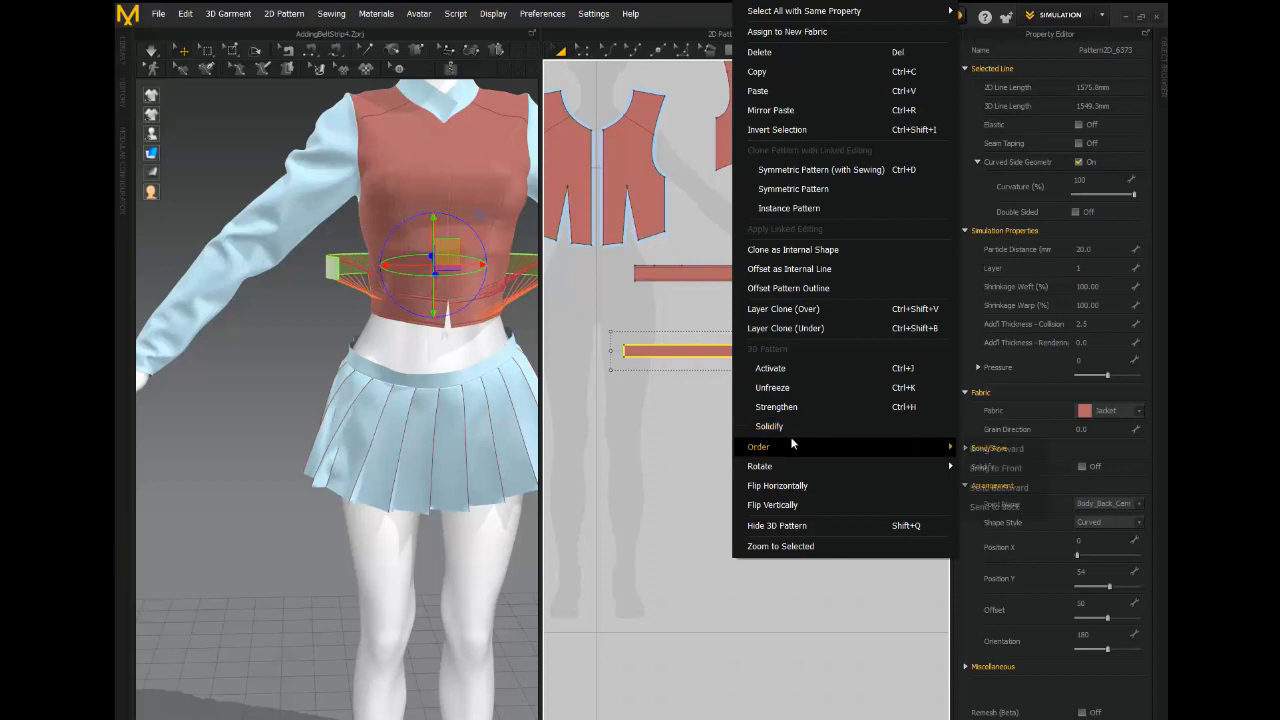
{"action": "left_click", "coordinate": [786, 393]}
{"action": "scroll", "coordinate": [430, 424], "scroll_direction": "down", "scroll_amount": 4}
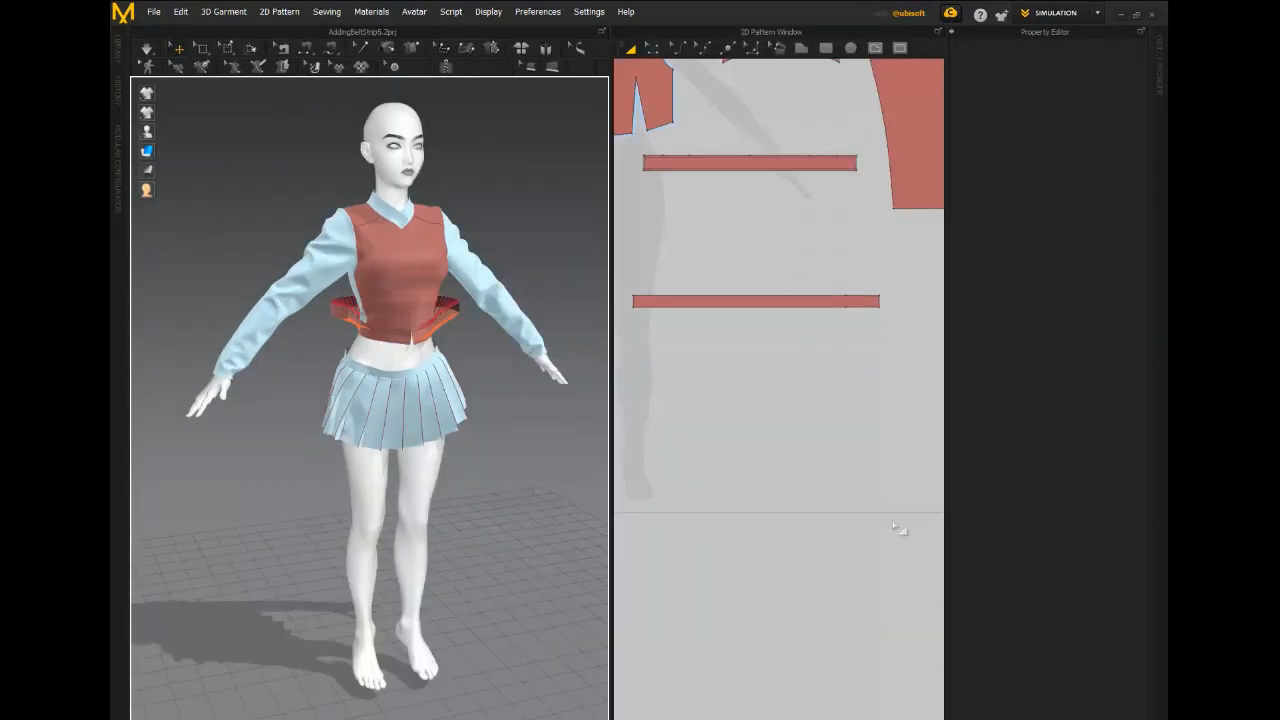
{"action": "left_click", "coordinate": [718, 303]}
{"action": "left_click", "coordinate": [718, 305]}
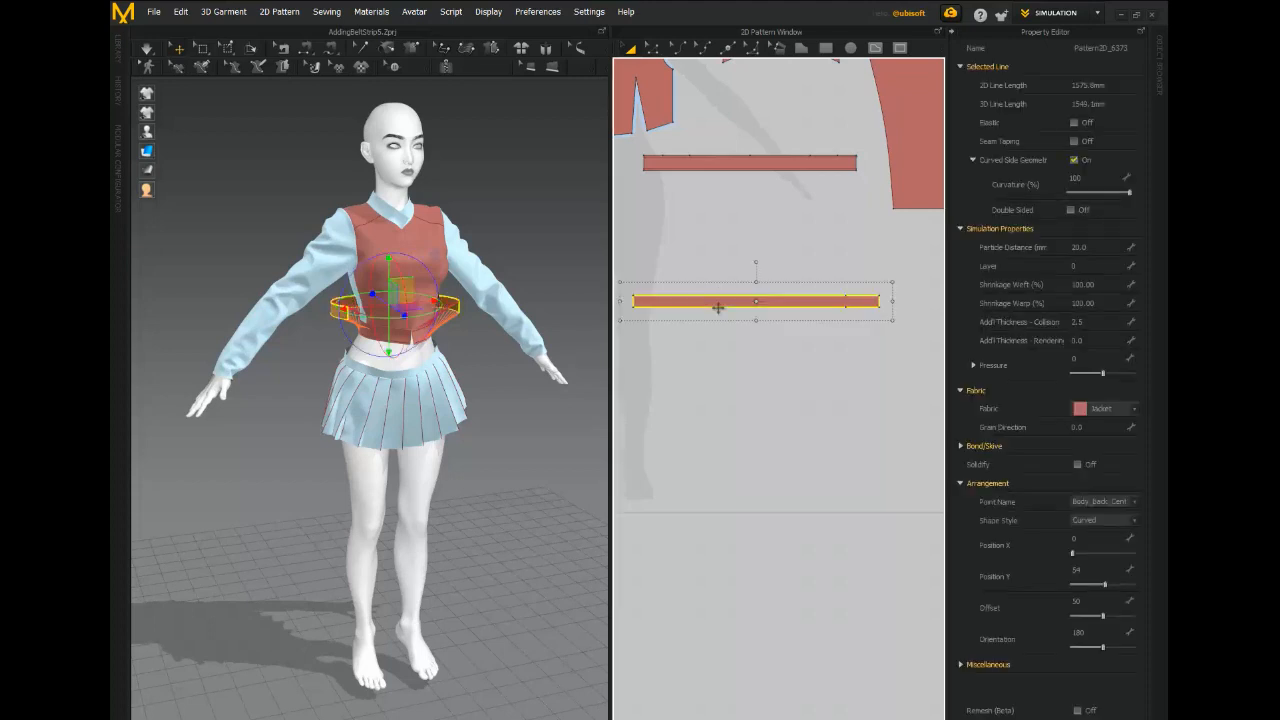
{"action": "middle_click_drag", "start_coordinate": [731, 253], "coordinate": [766, 354]}
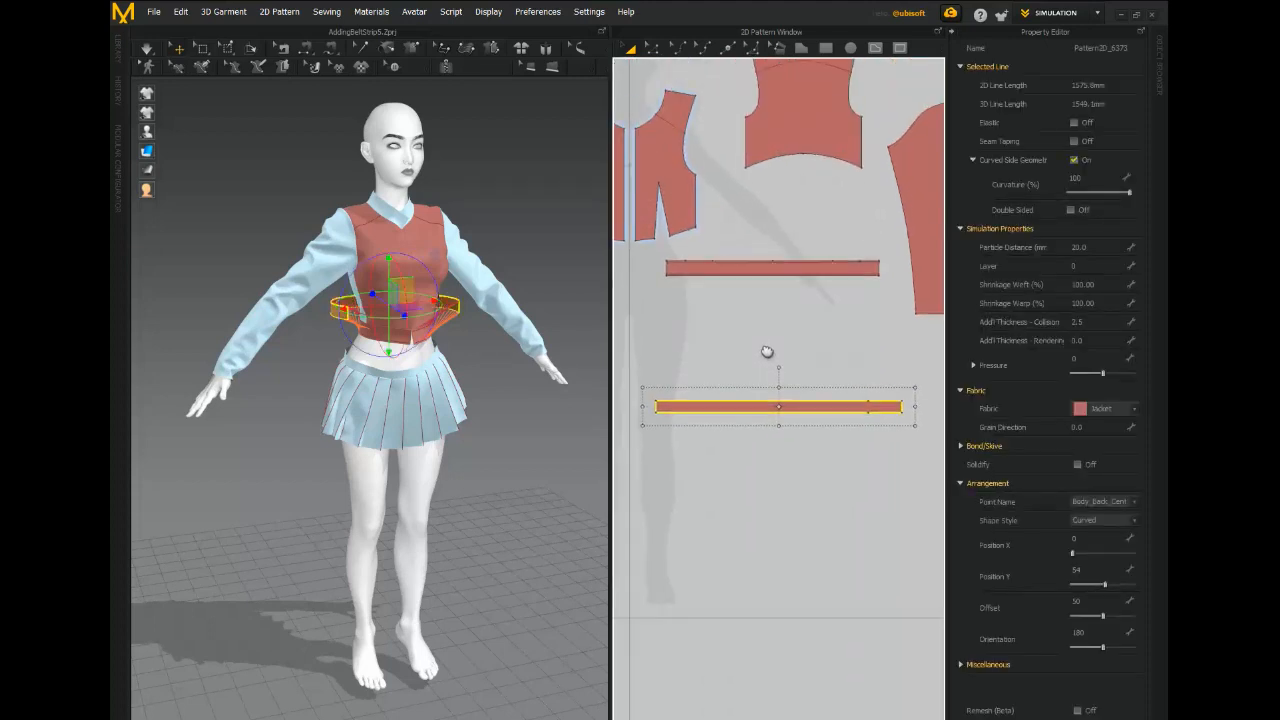
{"action": "scroll", "coordinate": [768, 344], "scroll_direction": "up", "scroll_amount": 3}
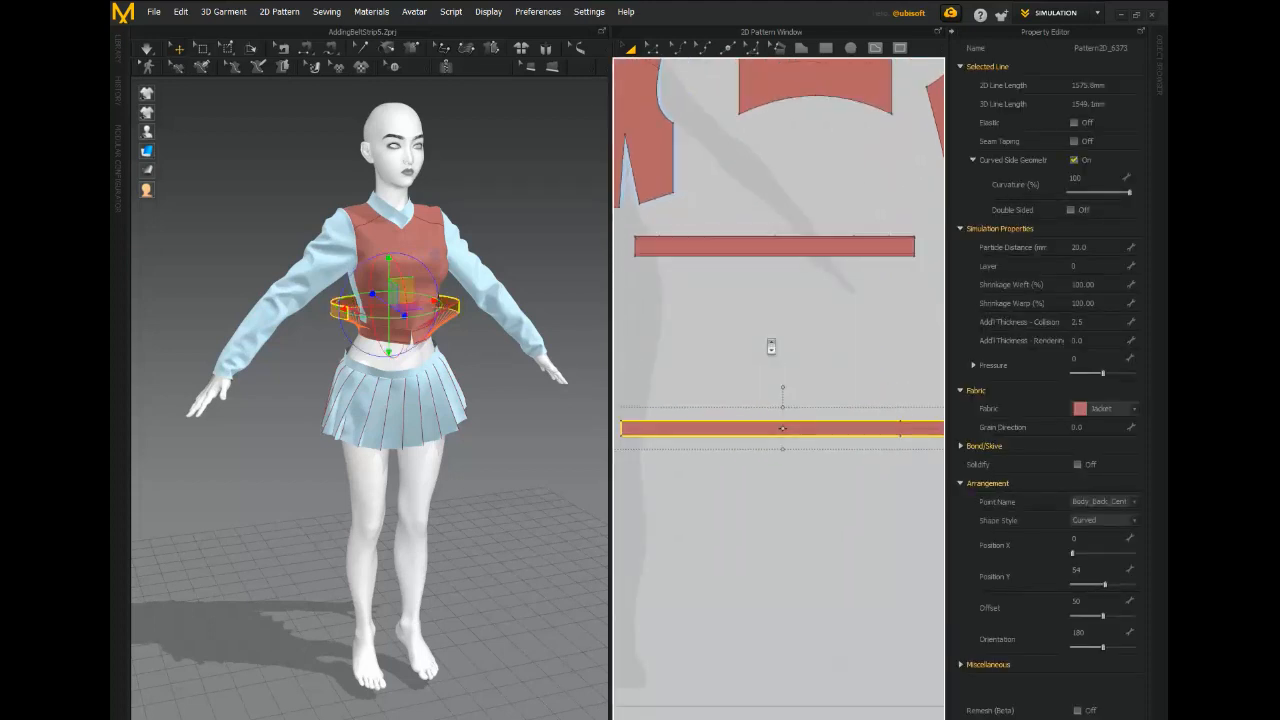
{"action": "scroll", "coordinate": [771, 346], "scroll_direction": "down", "scroll_amount": 2}
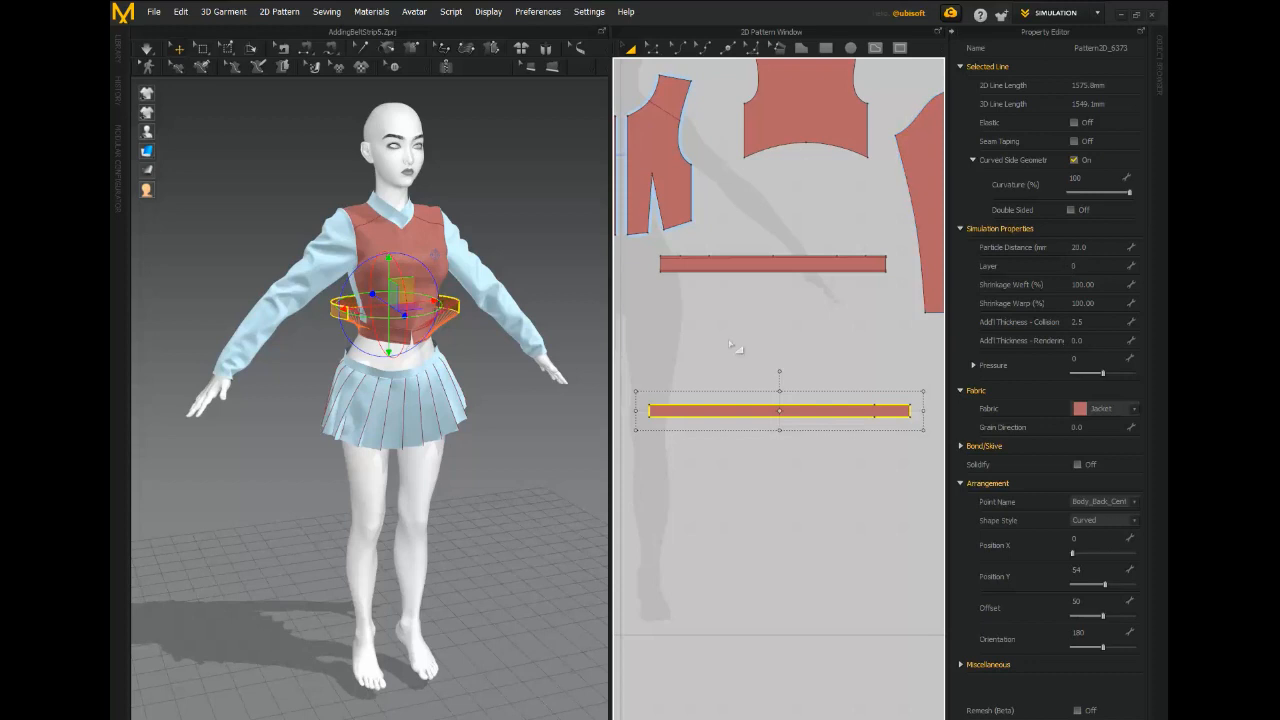
{"action": "left_click", "coordinate": [740, 218]}
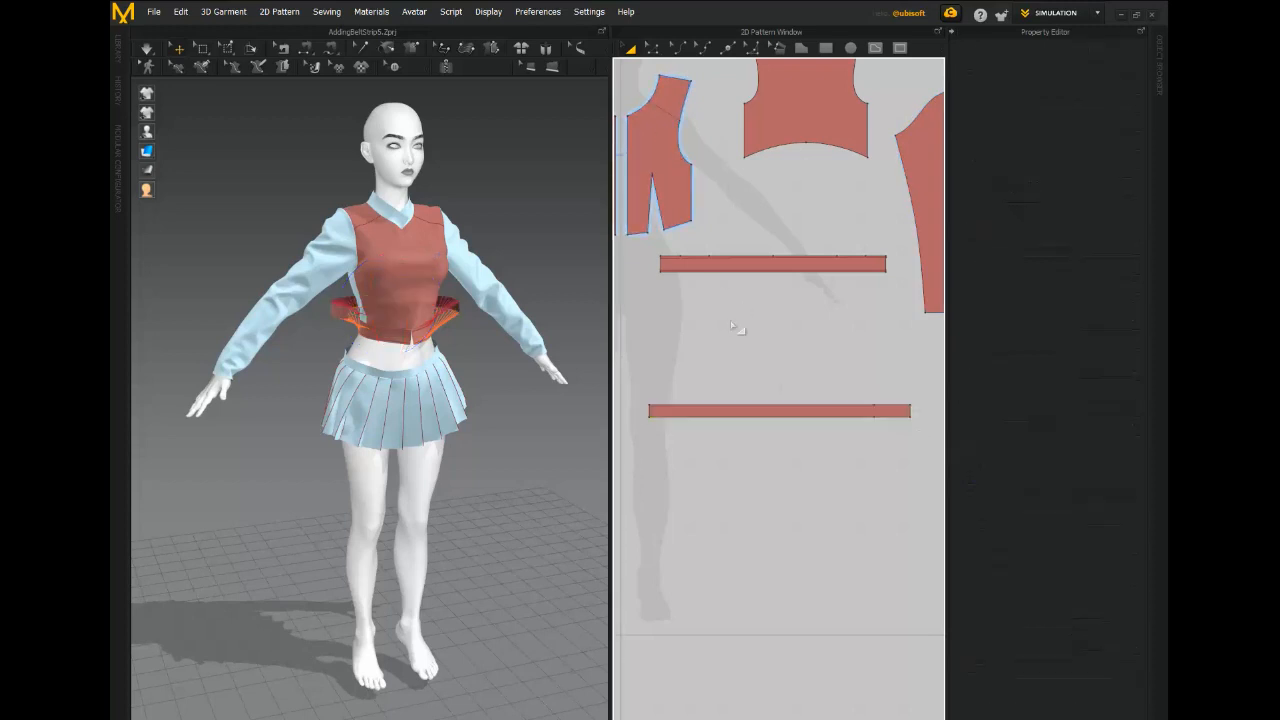
Set the long strip's layer to 1 and simulate the garment so the strip drapes outside the belt strip.
{"action": "left_click", "coordinate": [720, 411]}
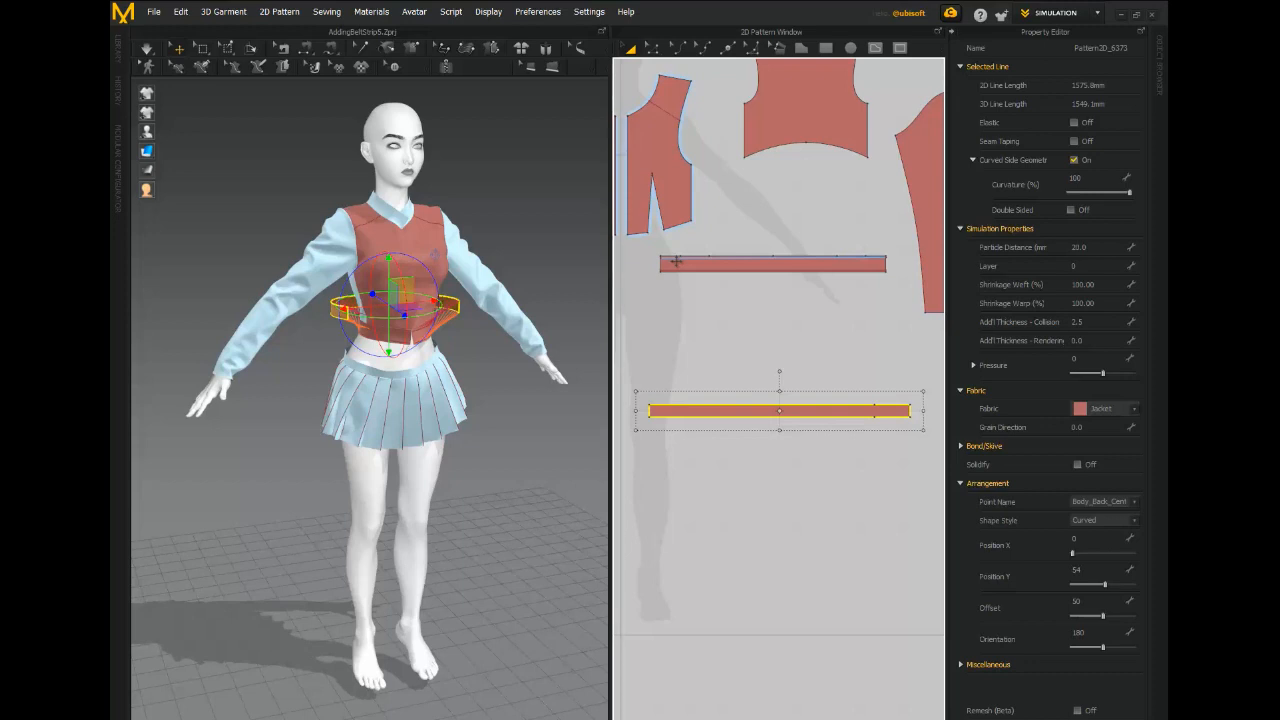
{"action": "left_click", "coordinate": [1070, 266]}
{"action": "key", "text": "Return"}
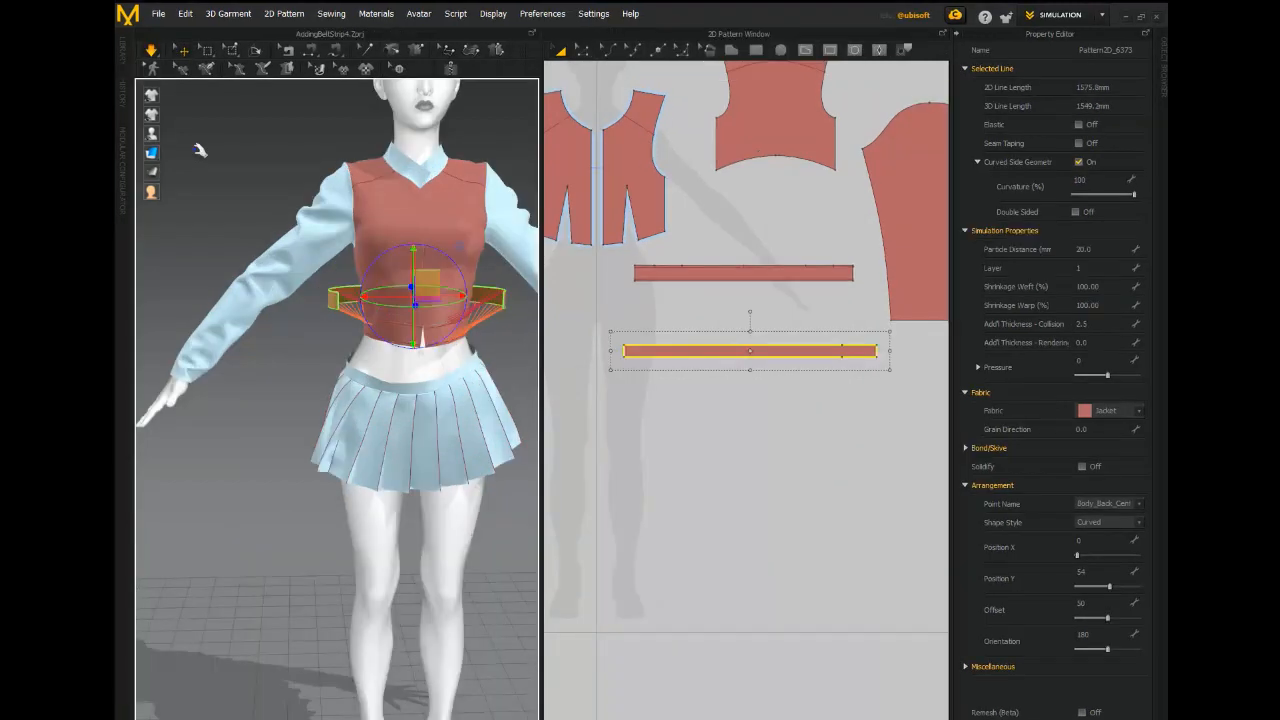
{"action": "key", "text": "space"}
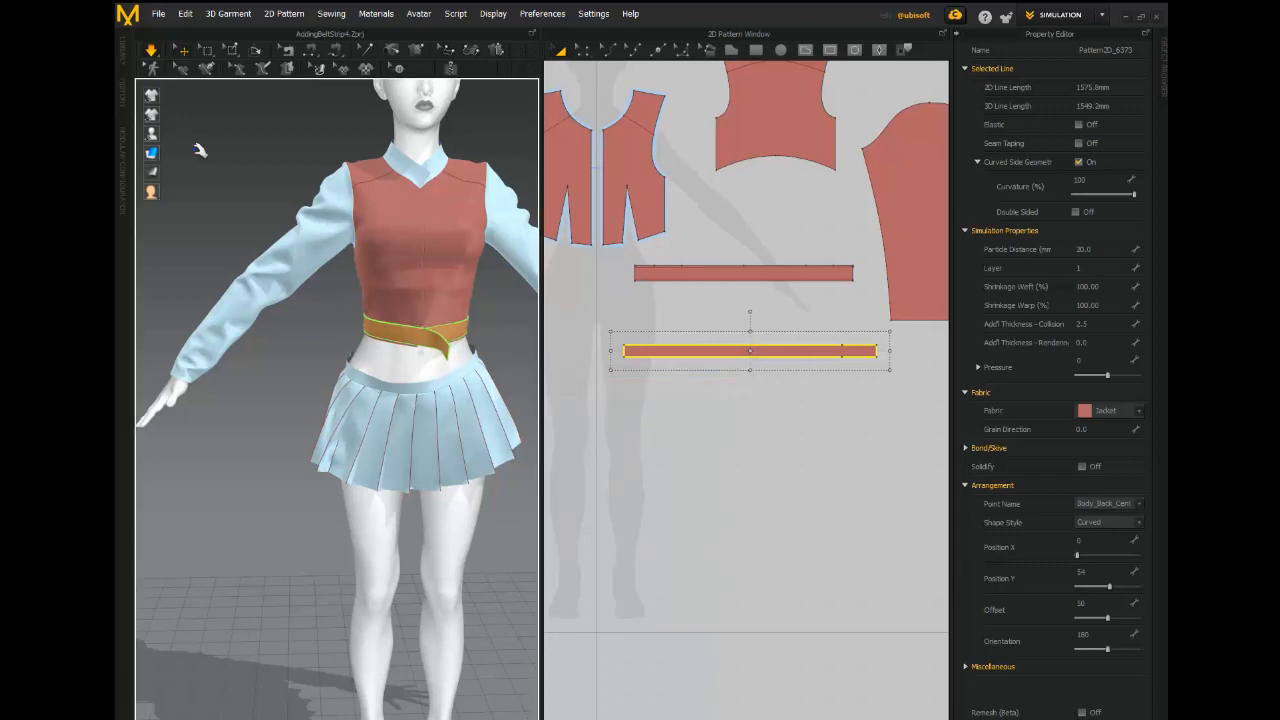
{"action": "right_click_drag", "start_coordinate": [332, 325], "coordinate": [255, 332]}
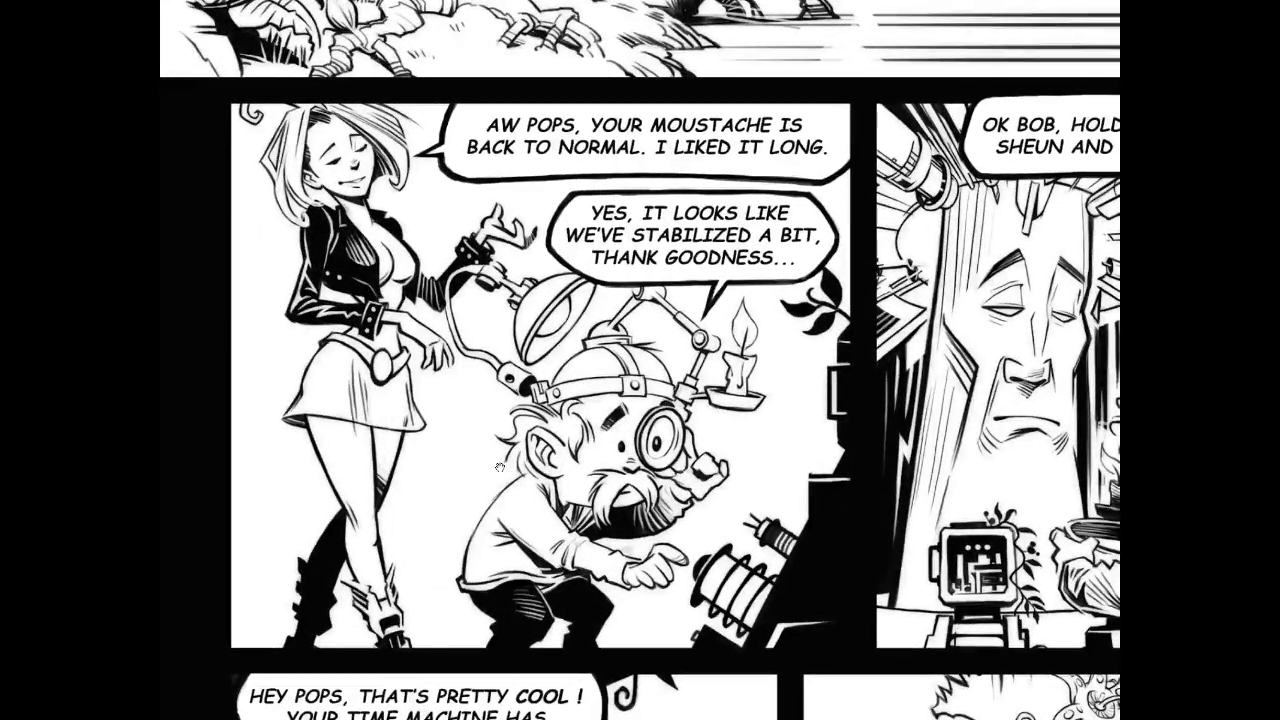
{"action": "left_click_drag", "start_coordinate": [477, 463], "coordinate": [498, 256]}
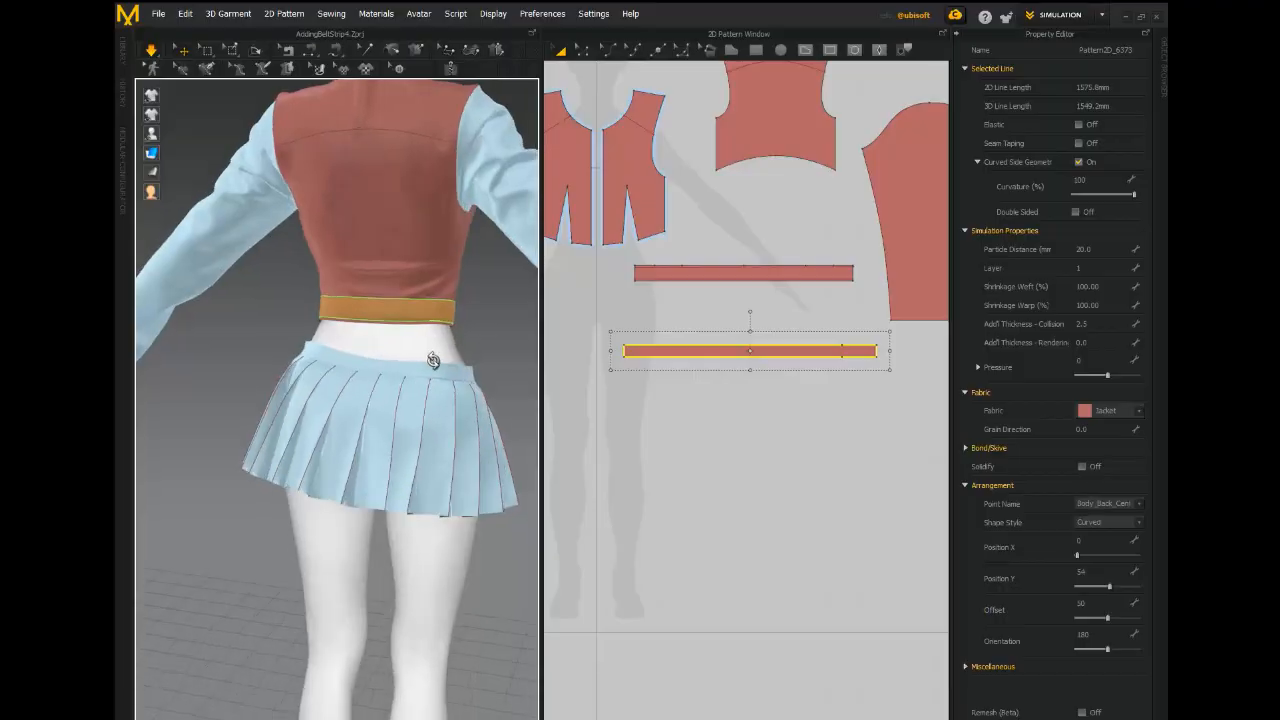
{"action": "right_click_drag", "start_coordinate": [433, 360], "coordinate": [220, 357]}
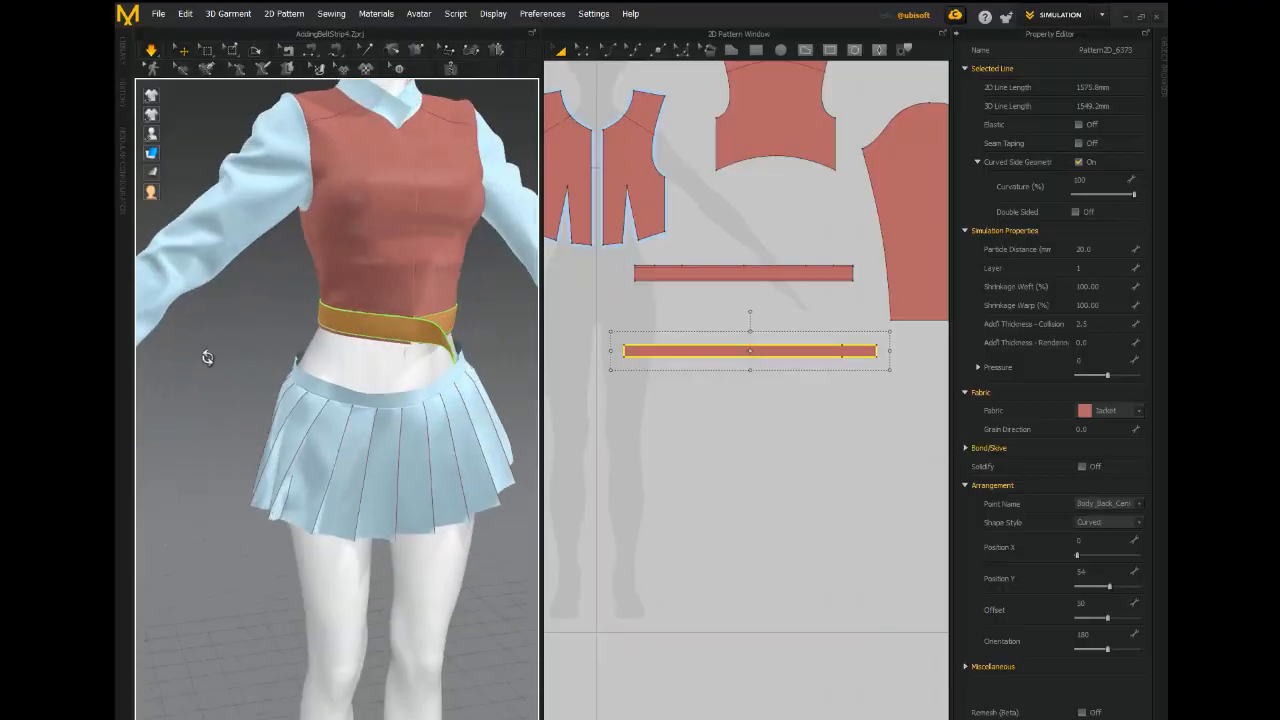
Draw a horizontal internal line about 763 mm long along the middle of the long strip.
{"action": "middle_click_drag", "start_coordinate": [733, 212], "coordinate": [723, 210]}
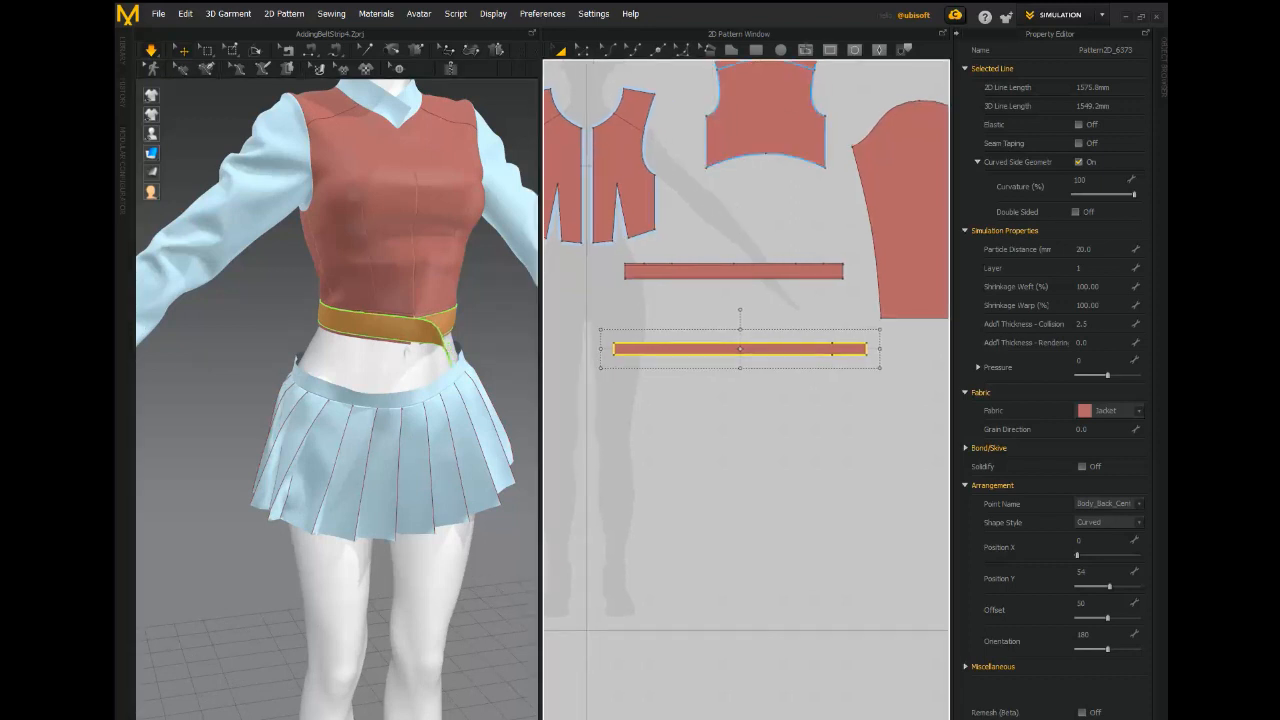
{"action": "left_click", "coordinate": [806, 51]}
{"action": "middle_click_drag", "start_coordinate": [688, 408], "coordinate": [714, 449]}
{"action": "scroll", "coordinate": [714, 449], "scroll_direction": "down", "scroll_amount": 1}
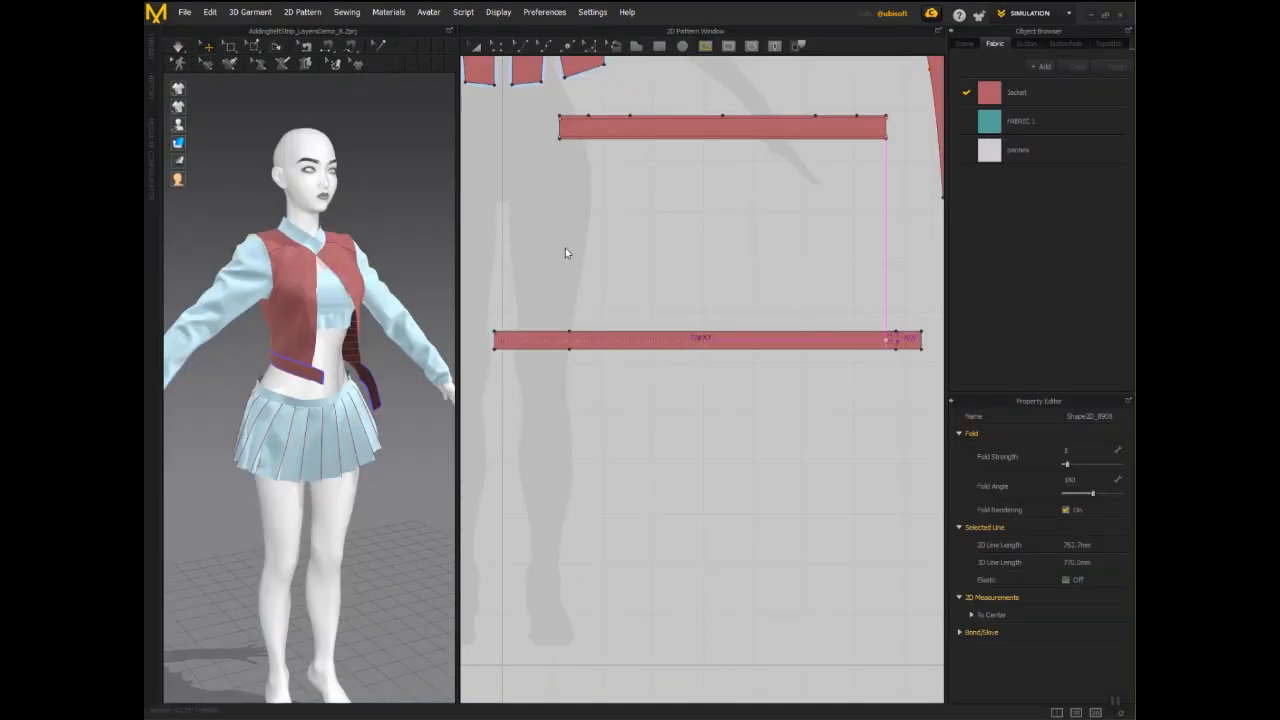
{"action": "scroll", "coordinate": [566, 248], "scroll_direction": "up", "scroll_amount": 2}
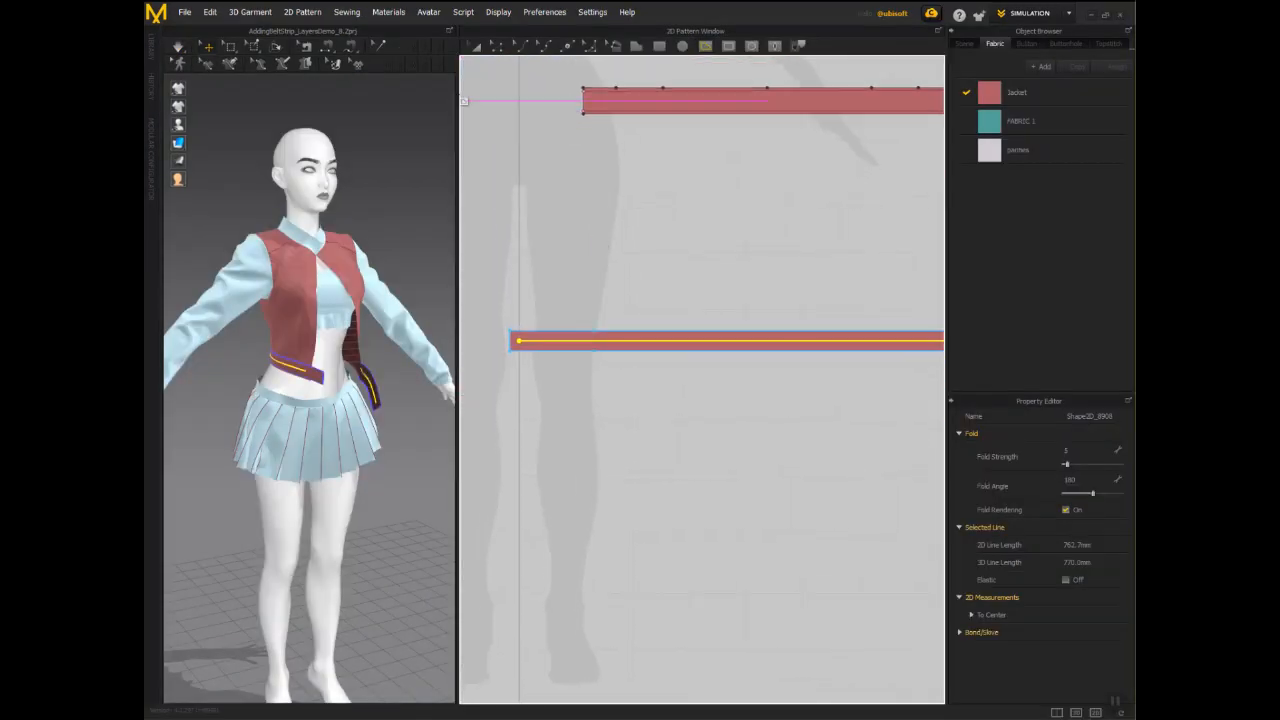
Place a button on the long strip at the right-hand end of its central internal line.
{"action": "mouse_move", "coordinate": [415, 51]}
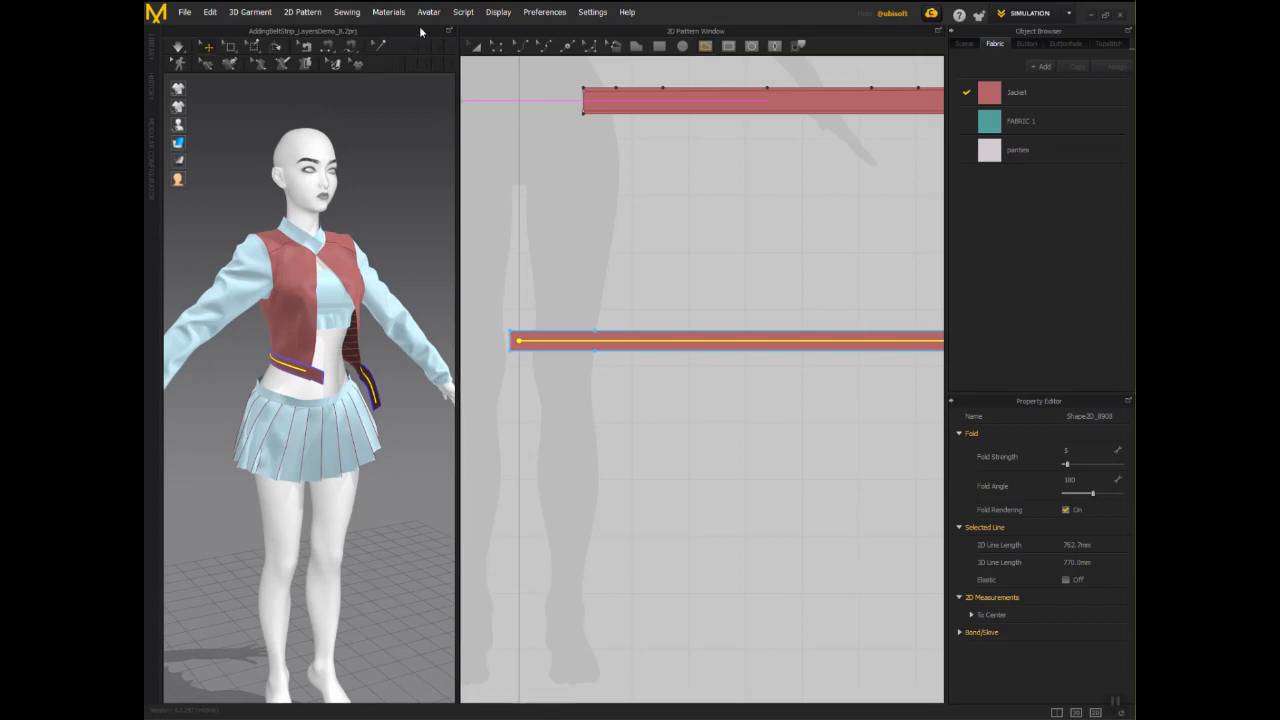
{"action": "mouse_move", "coordinate": [386, 67]}
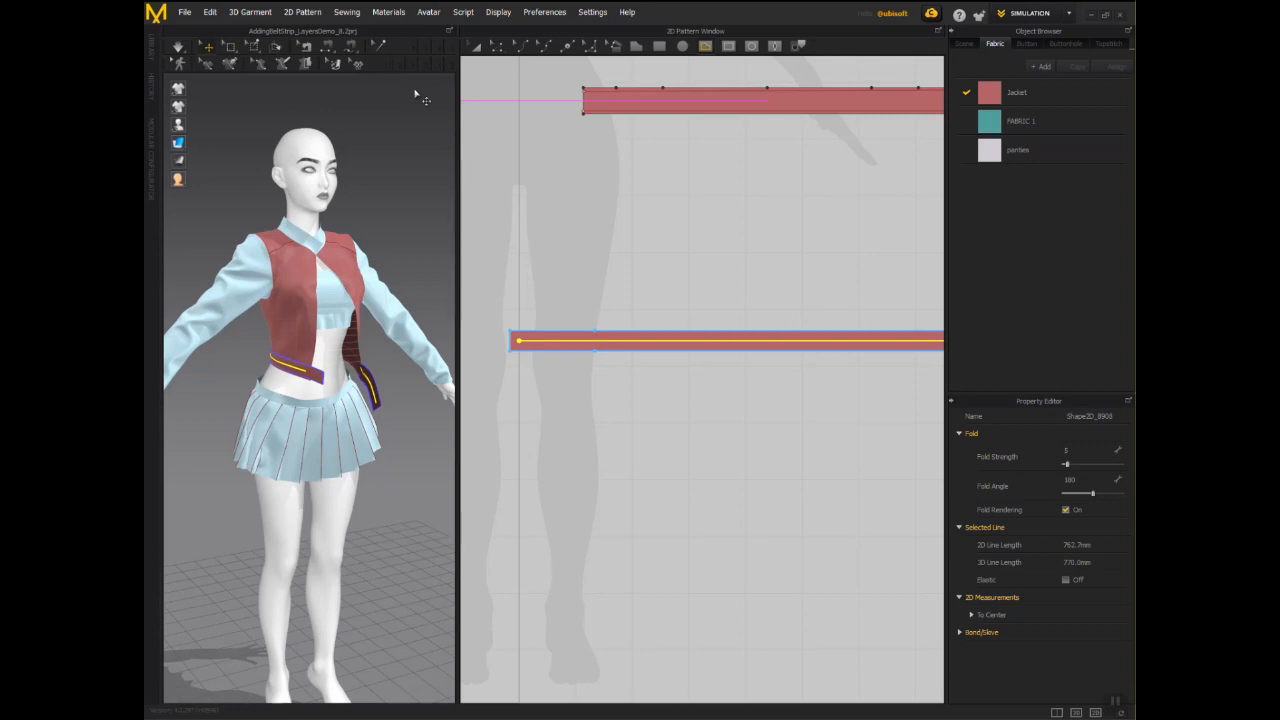
{"action": "left_click_drag", "start_coordinate": [458, 140], "coordinate": [546, 140]}
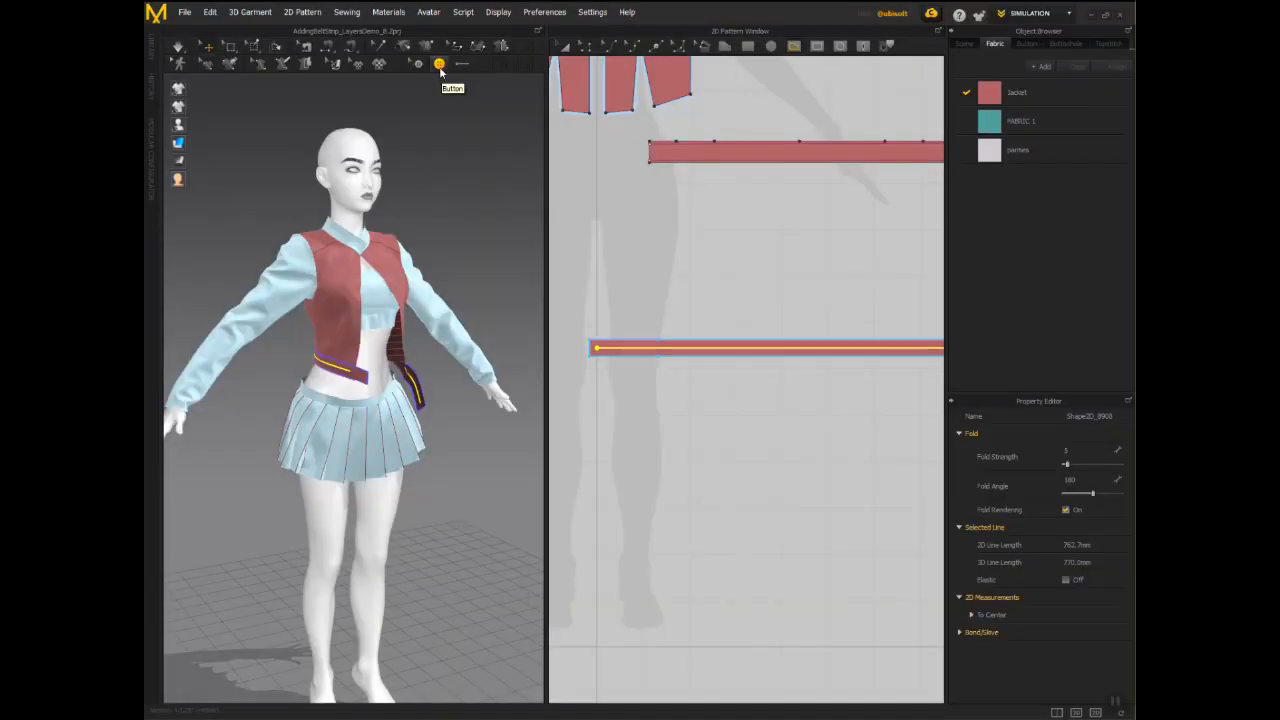
{"action": "scroll", "coordinate": [605, 320], "scroll_direction": "up", "scroll_amount": 2}
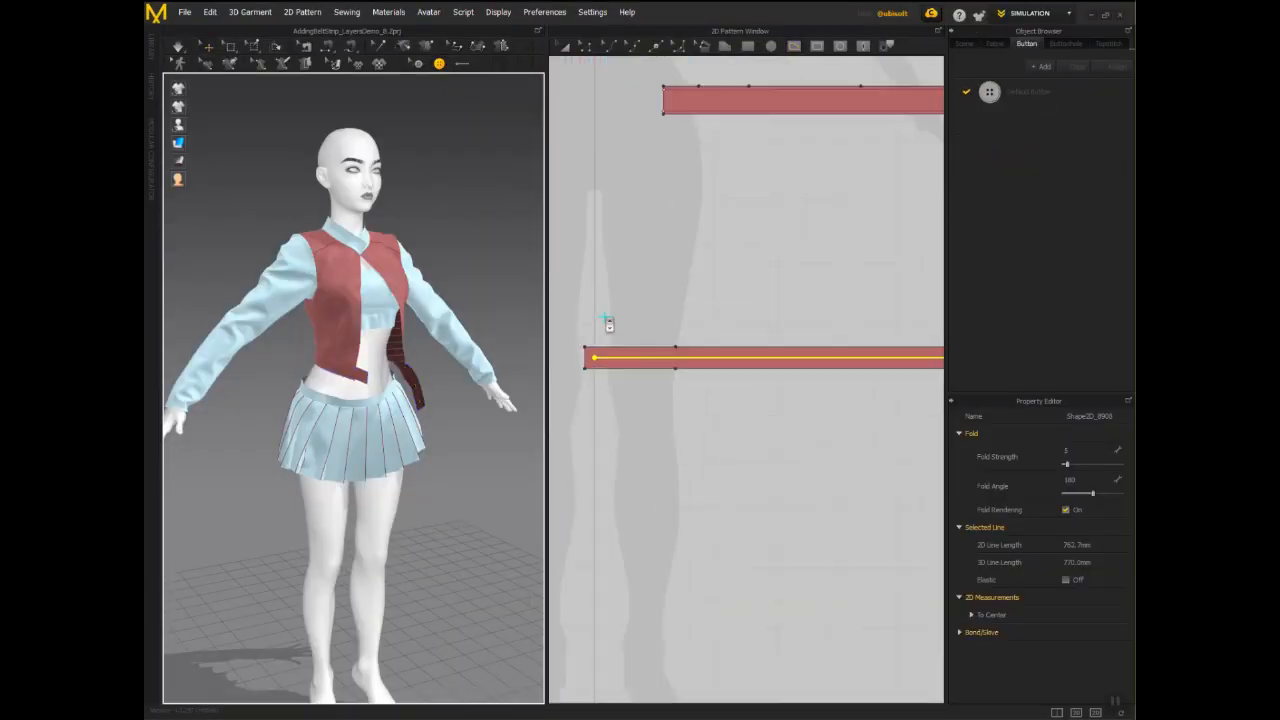
{"action": "mouse_move", "coordinate": [457, 409]}
{"action": "right_mouse_down"}
{"action": "mouse_move", "coordinate": [286, 395]}
{"action": "mouse_move", "coordinate": [469, 401]}
{"action": "right_mouse_up"}
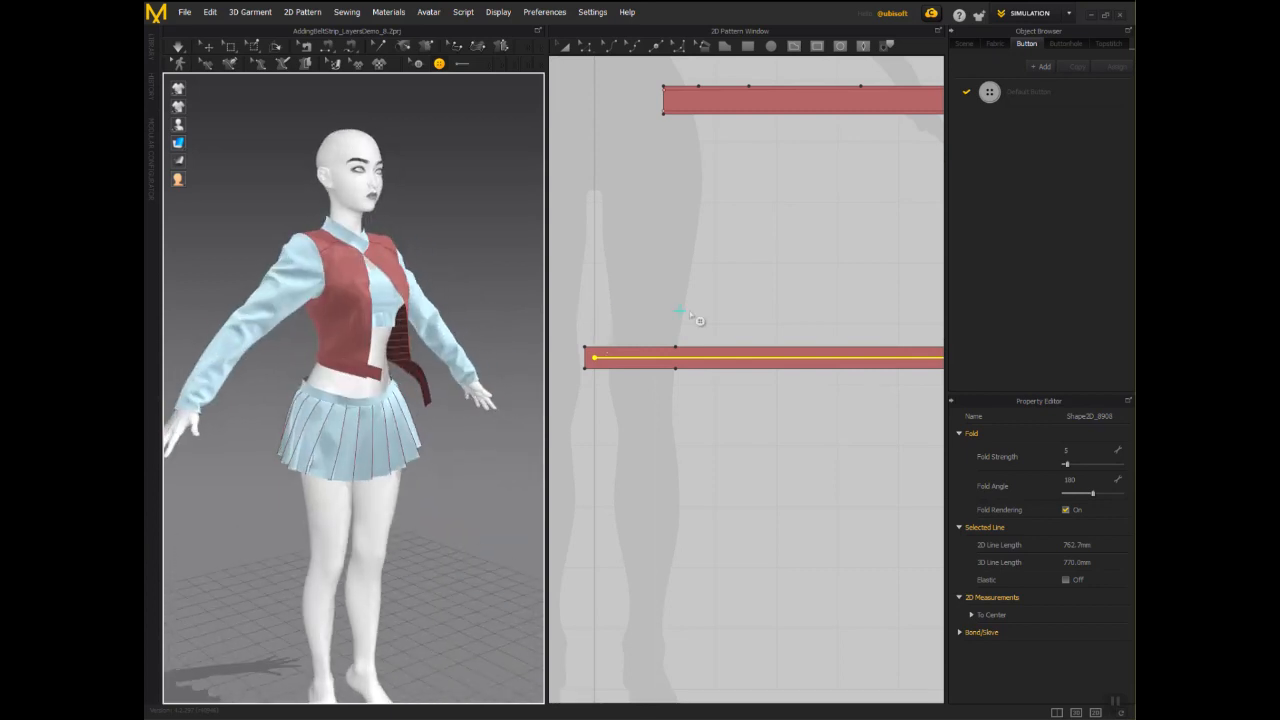
{"action": "right_click_drag", "start_coordinate": [718, 290], "coordinate": [514, 290]}
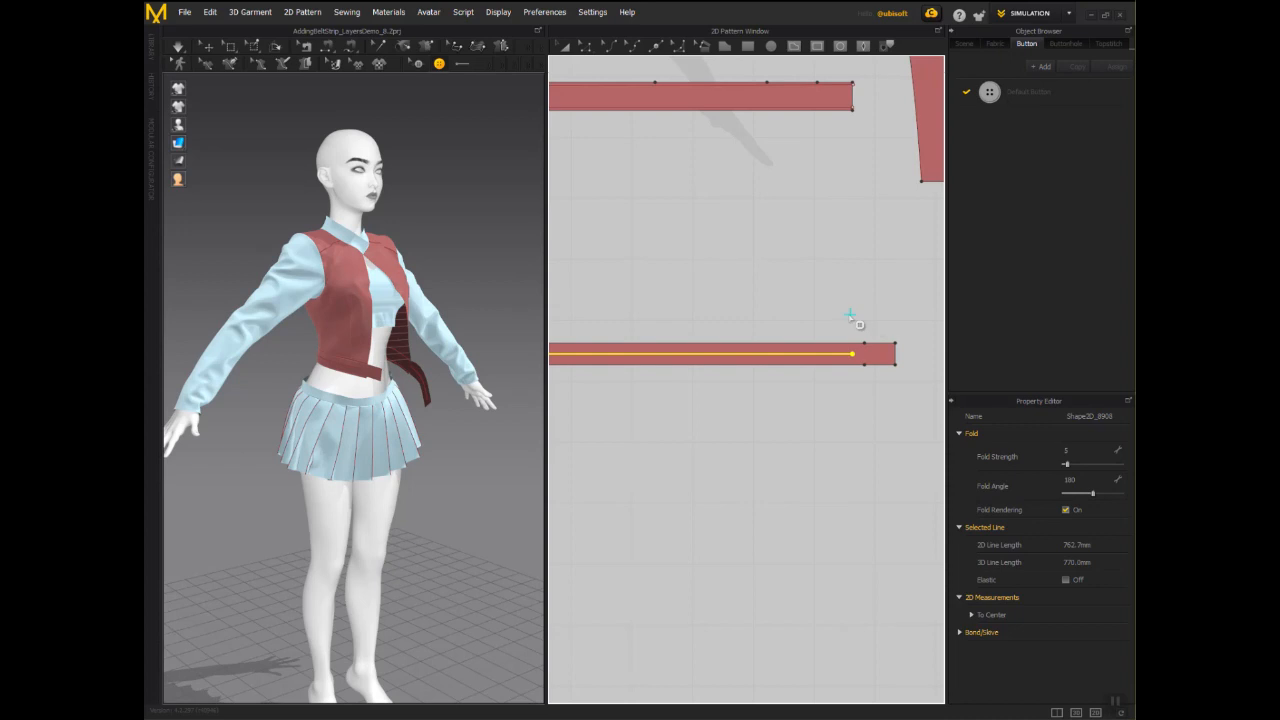
{"action": "key", "text": "Escape"}
{"action": "scroll", "coordinate": [855, 360], "scroll_direction": "up", "scroll_amount": 3}
{"action": "scroll", "coordinate": [847, 362], "scroll_direction": "up", "scroll_amount": 2}
{"action": "scroll", "coordinate": [847, 362], "scroll_direction": "down", "scroll_amount": 1}
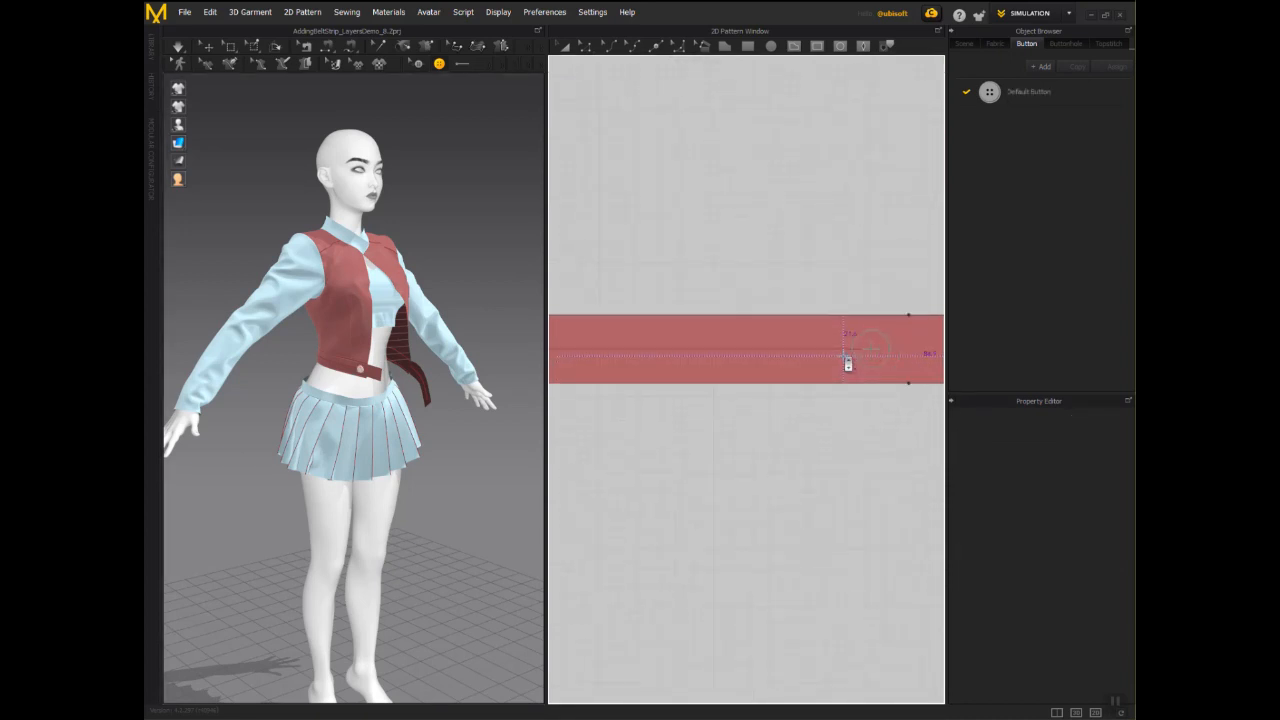
Change the shape of the default button style to the pointed spike.
{"action": "left_click", "coordinate": [567, 47]}
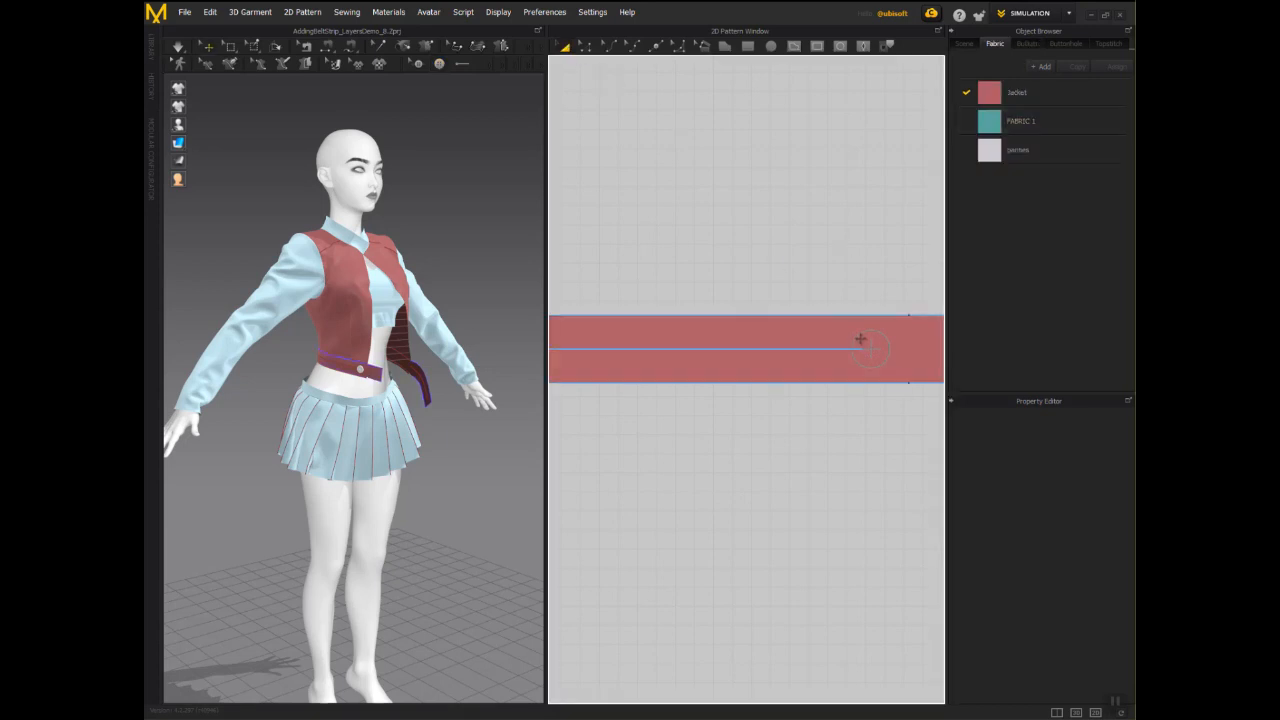
{"action": "left_click", "coordinate": [860, 342]}
{"action": "left_click", "coordinate": [418, 63]}
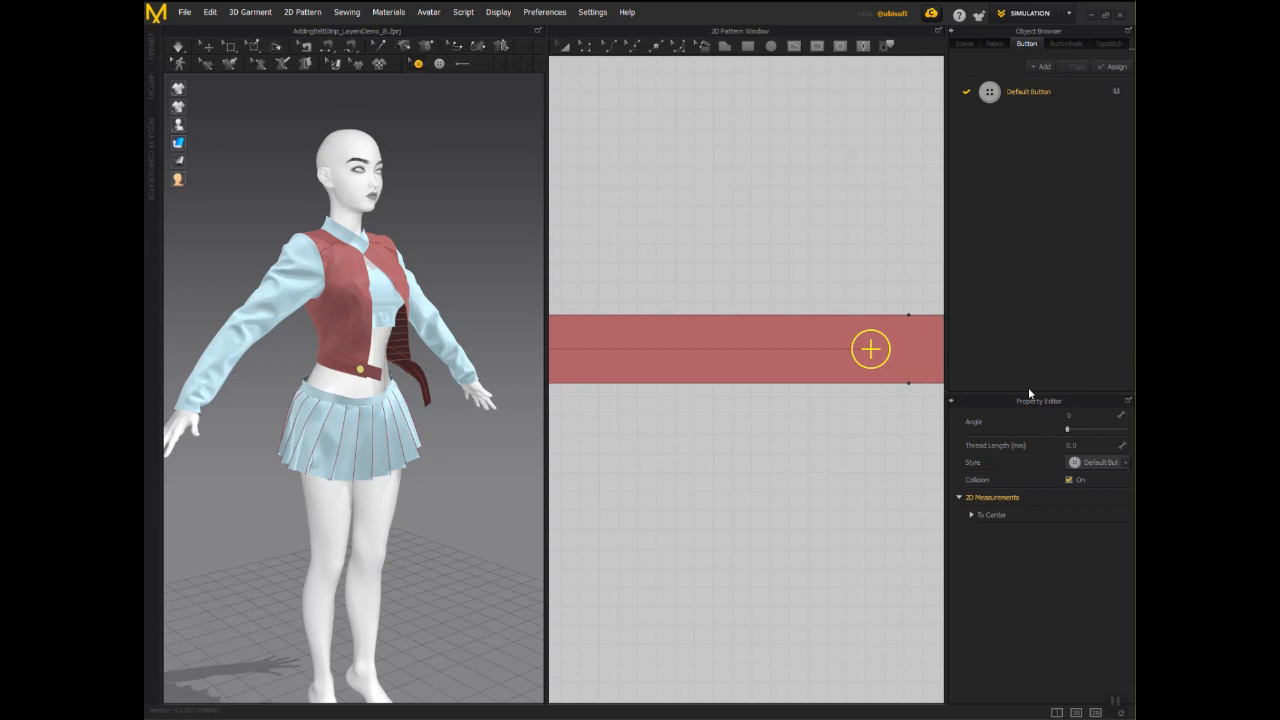
{"action": "left_click", "coordinate": [988, 90]}
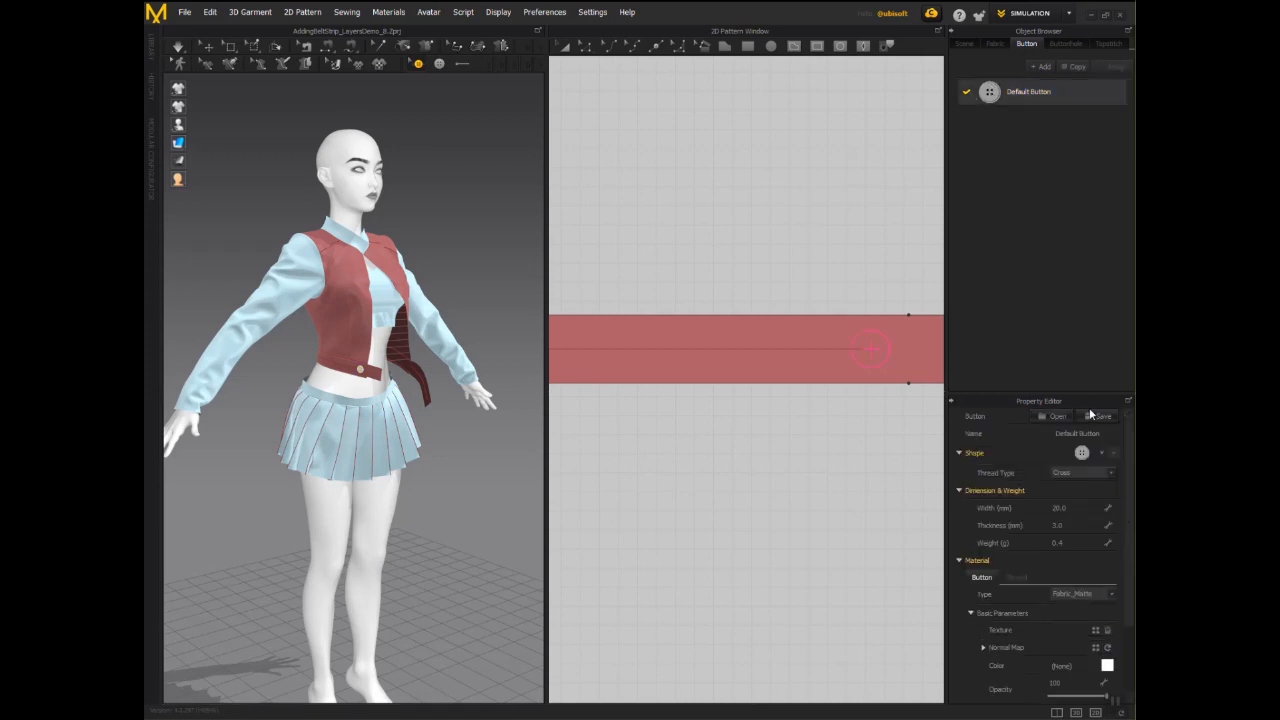
{"action": "left_click", "coordinate": [1110, 474]}
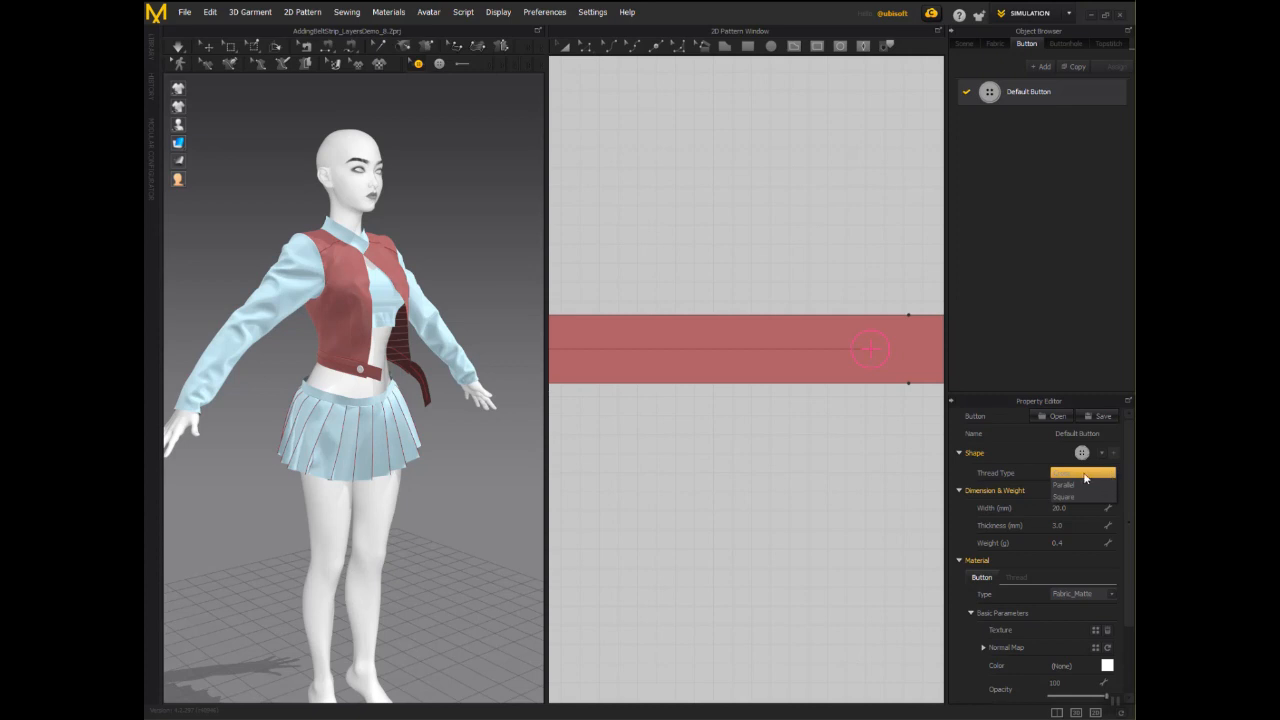
{"action": "left_click", "coordinate": [1088, 476]}
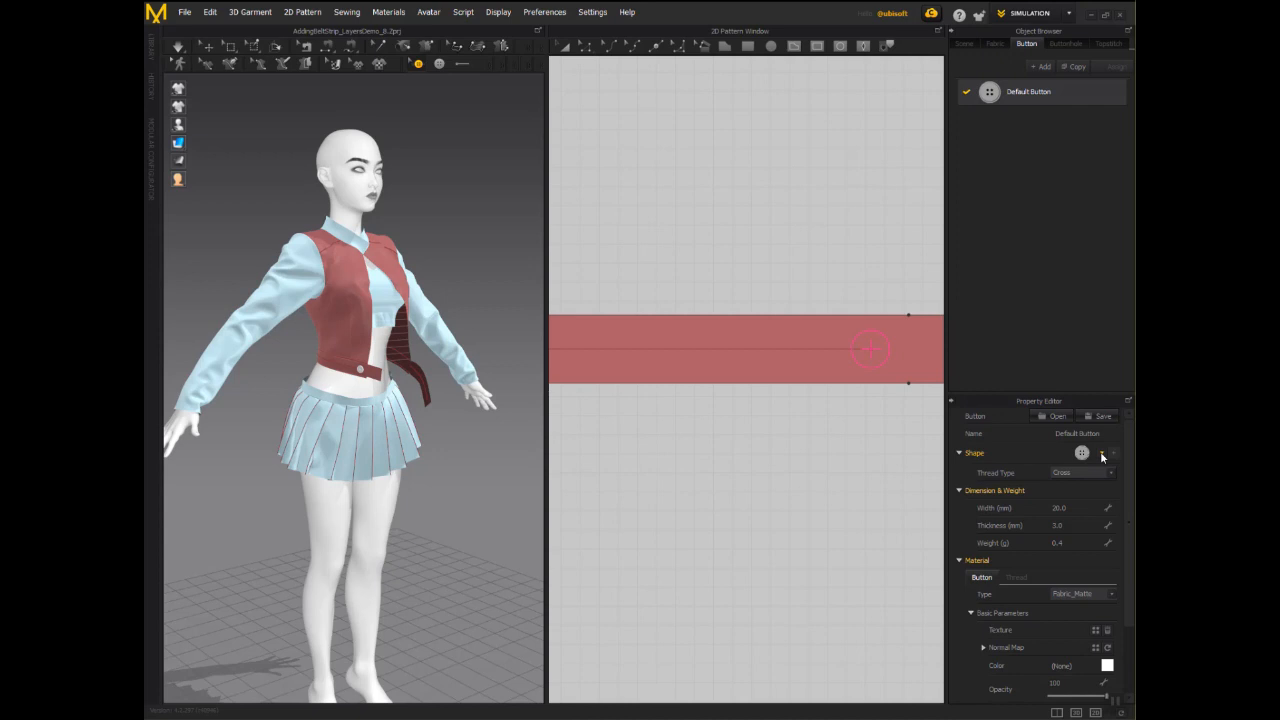
{"action": "left_click", "coordinate": [1102, 455]}
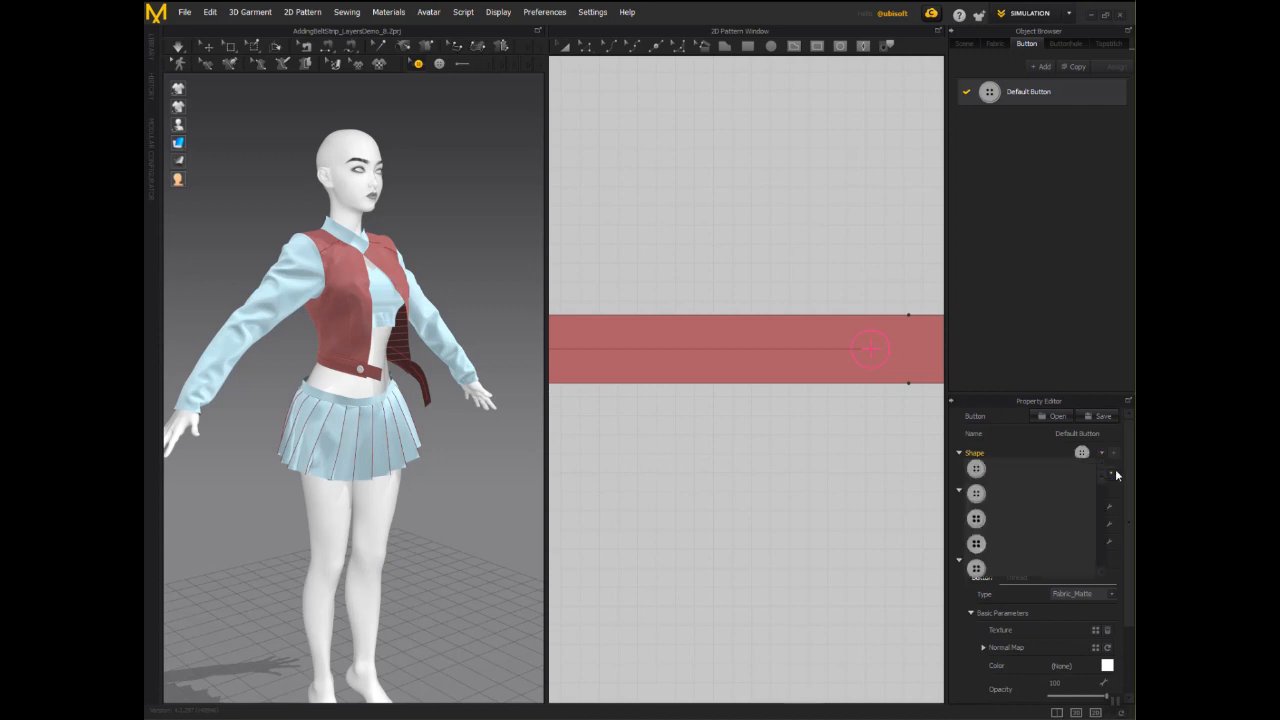
{"action": "left_click_drag", "start_coordinate": [1106, 485], "coordinate": [1106, 555]}
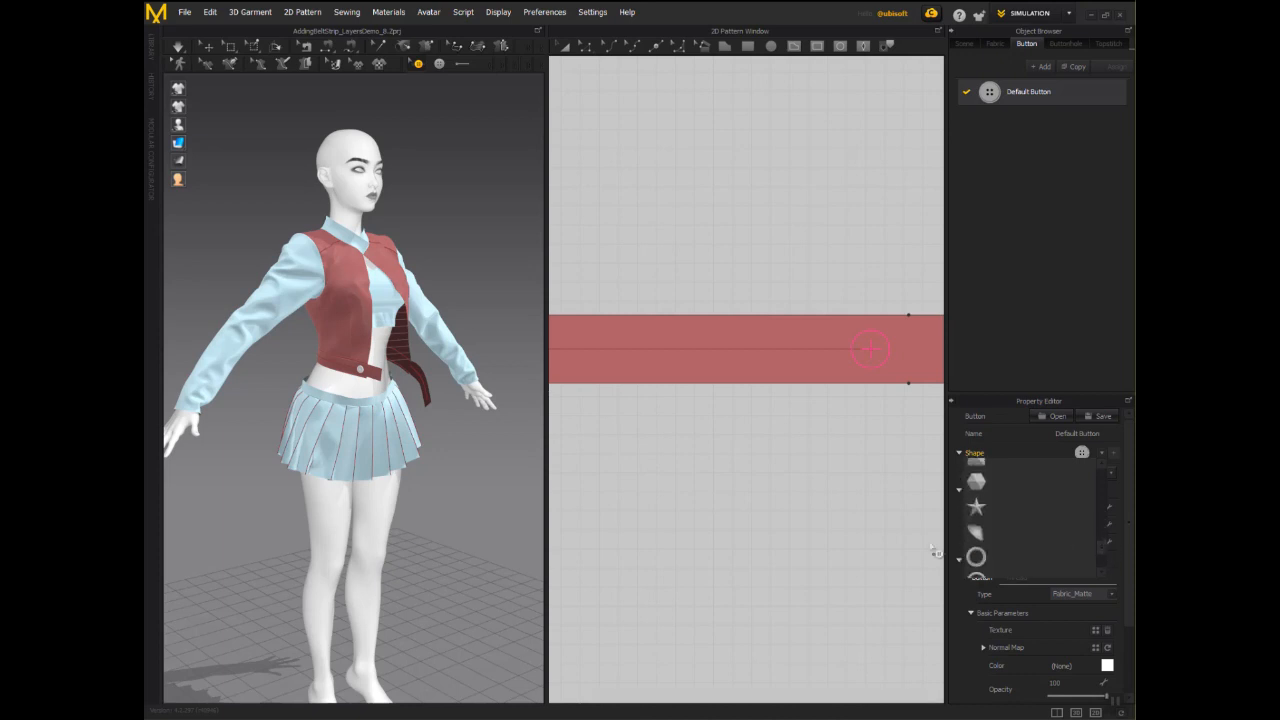
{"action": "left_click", "coordinate": [980, 541]}
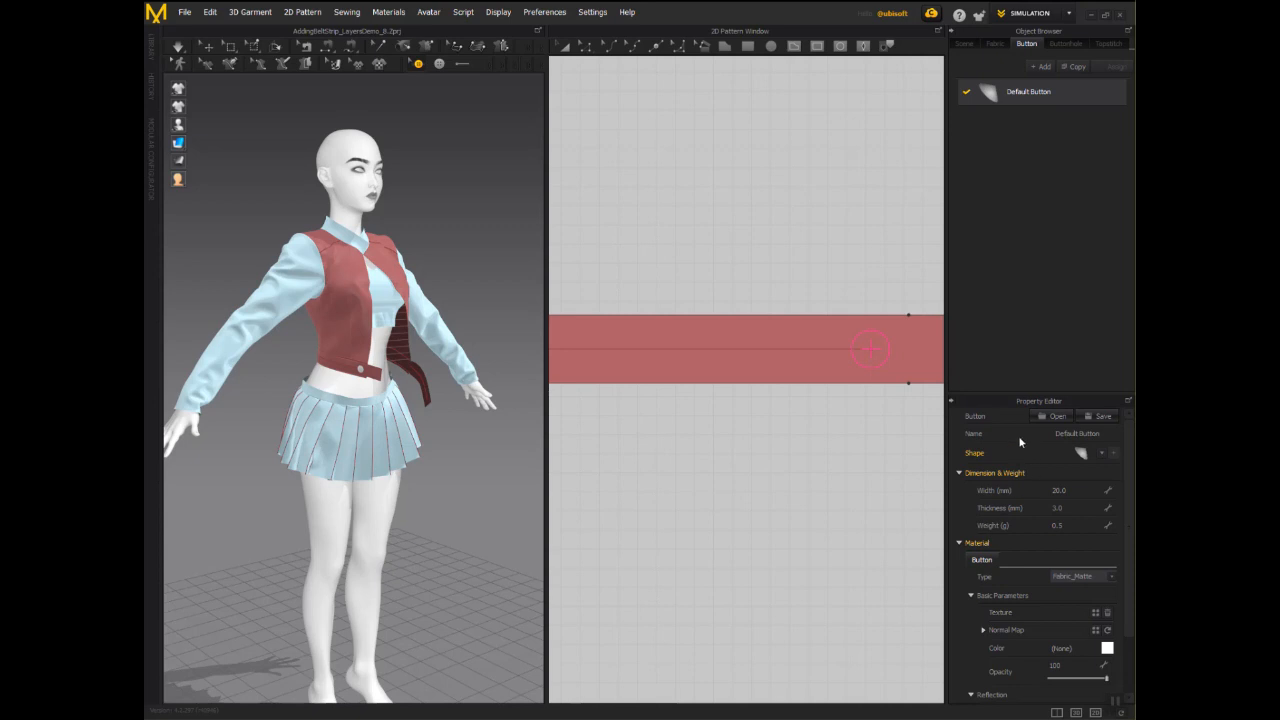
Try a thickness of 10 mm for the spike button style.
{"action": "scroll", "coordinate": [236, 386], "scroll_direction": "up", "scroll_amount": 6}
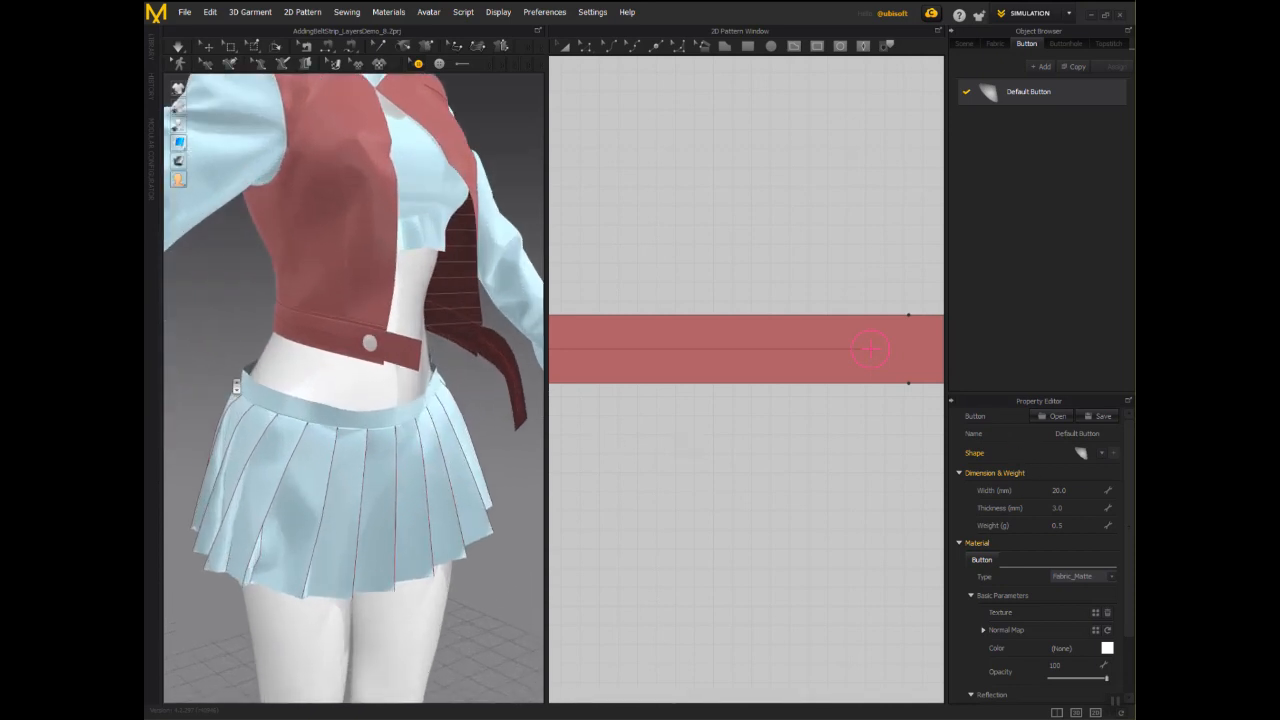
{"action": "scroll", "coordinate": [236, 386], "scroll_direction": "up", "scroll_amount": 2}
{"action": "right_click_drag", "start_coordinate": [240, 294], "coordinate": [172, 284]}
{"action": "left_click", "coordinate": [1057, 508]}
{"action": "type", "text": "10"}
{"action": "key", "text": "Return"}
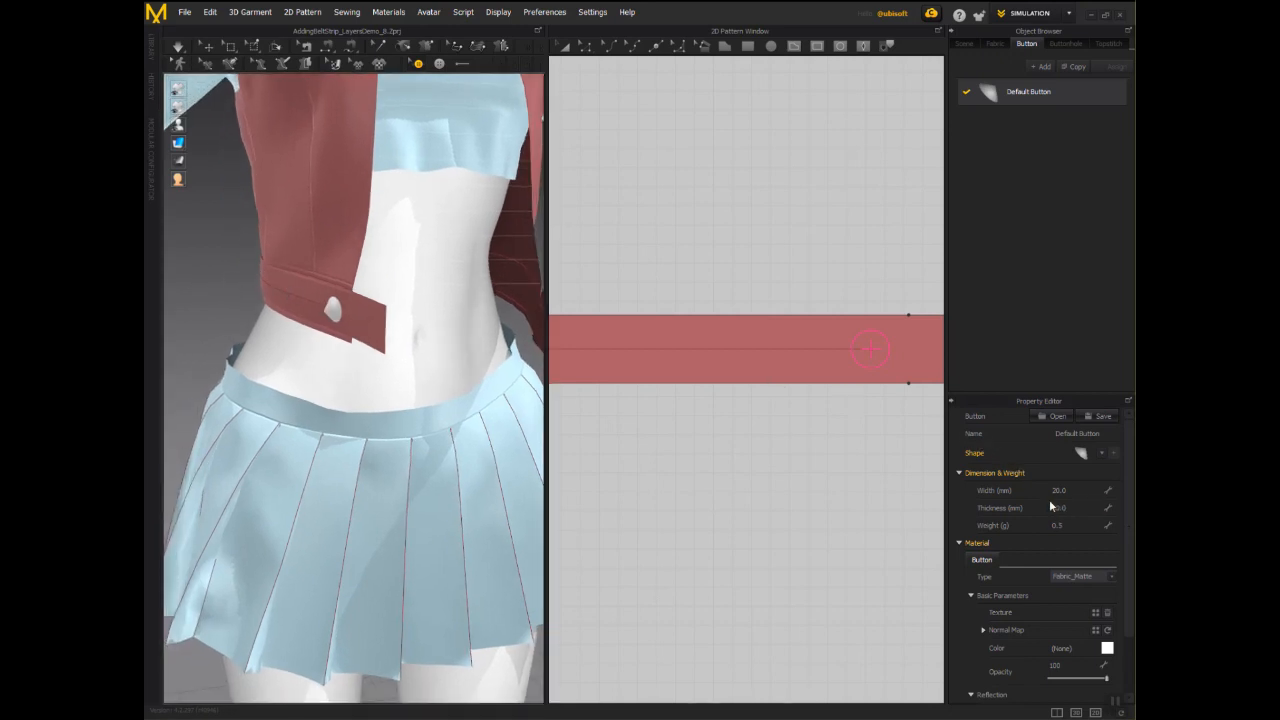
Set the spike button style's width to 18 mm and its thickness to 7 mm.
{"action": "left_click", "coordinate": [886, 359]}
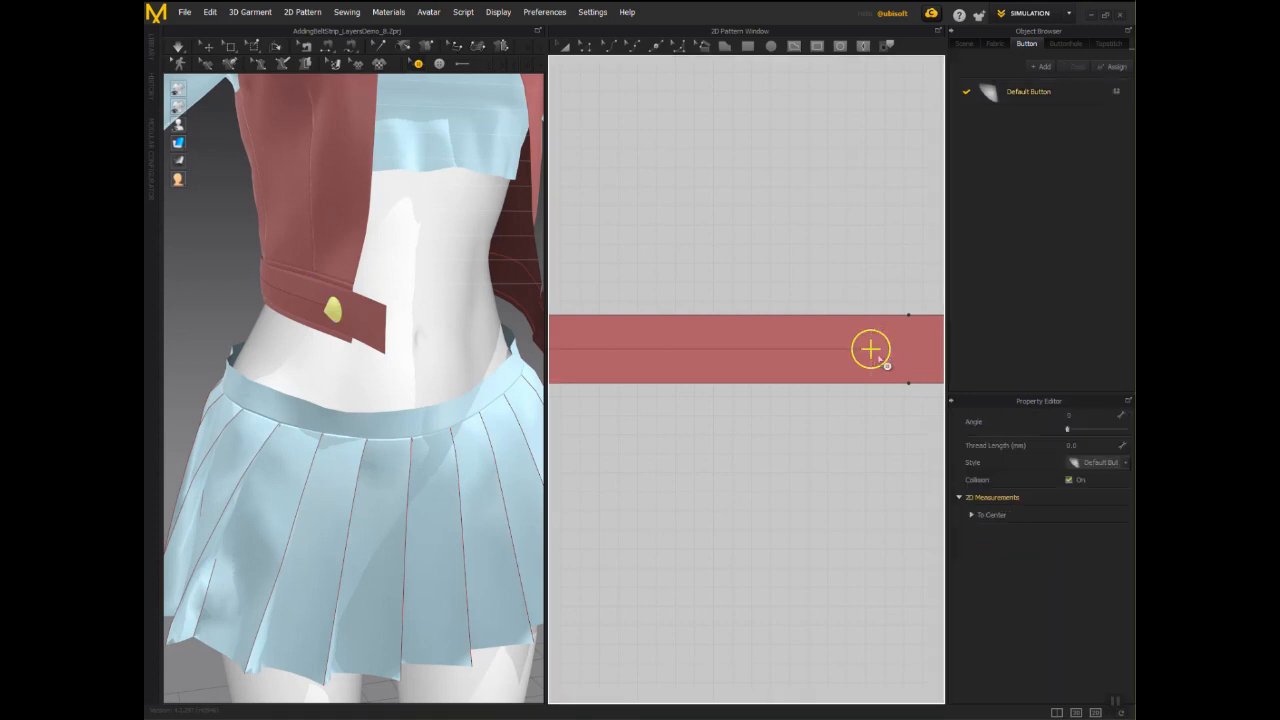
{"action": "left_click", "coordinate": [995, 96]}
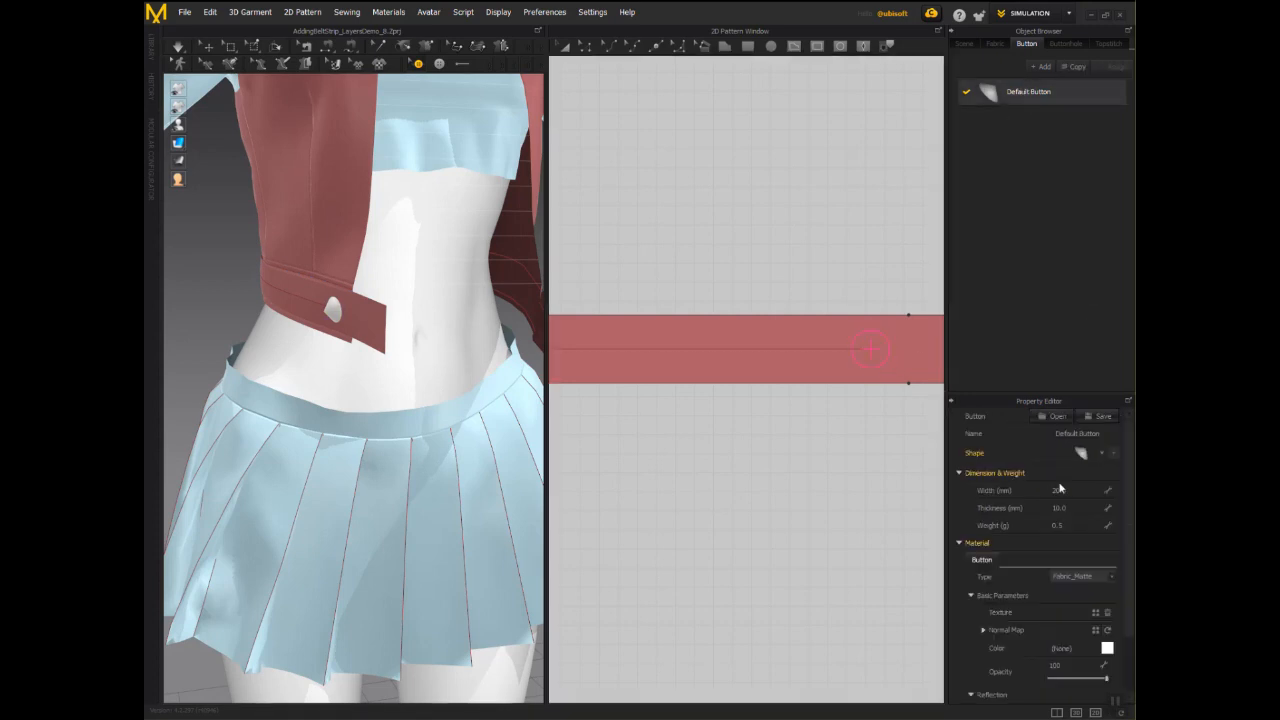
{"action": "double_click", "coordinate": [1069, 491]}
{"action": "type", "text": "15"}
{"action": "key", "text": "Return"}
{"action": "left_click_drag", "start_coordinate": [1067, 491], "coordinate": [1038, 491]}
{"action": "type", "text": "18"}
{"action": "key", "text": "Return"}
{"action": "double_click", "coordinate": [1067, 510]}
{"action": "type", "text": "7"}
{"action": "key", "text": "Return"}
{"action": "scroll", "coordinate": [251, 272], "scroll_direction": "down", "scroll_amount": 3}
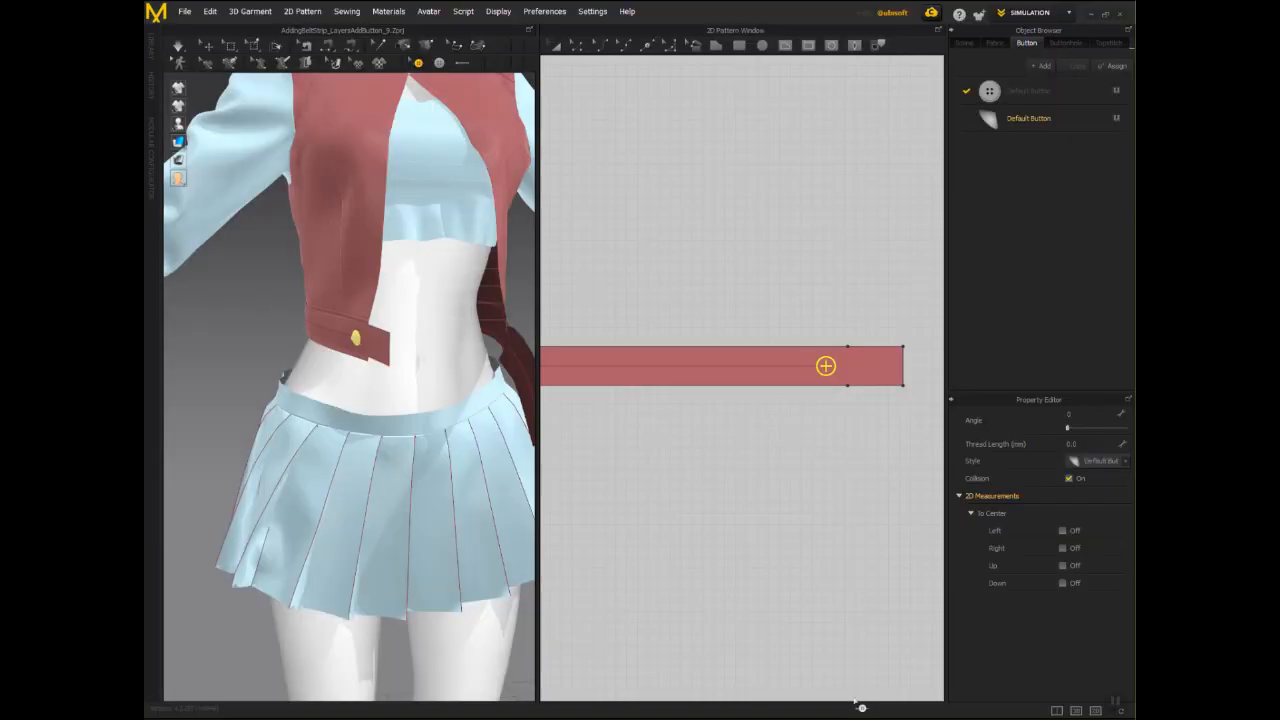
Try thread lengths of -1 mm and -2 mm for the button placed on the long strip.
{"action": "right_click_drag", "start_coordinate": [294, 289], "coordinate": [294, 589]}
{"action": "left_click", "coordinate": [777, 160]}
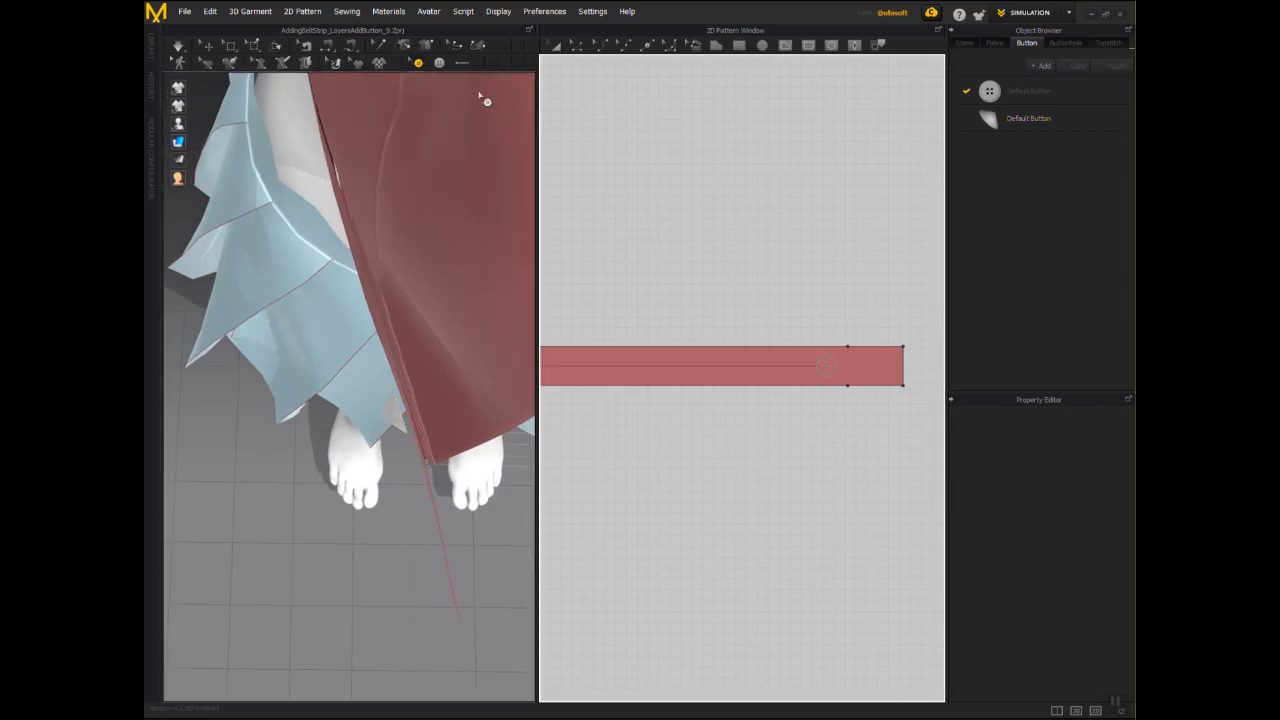
{"action": "left_click", "coordinate": [828, 380]}
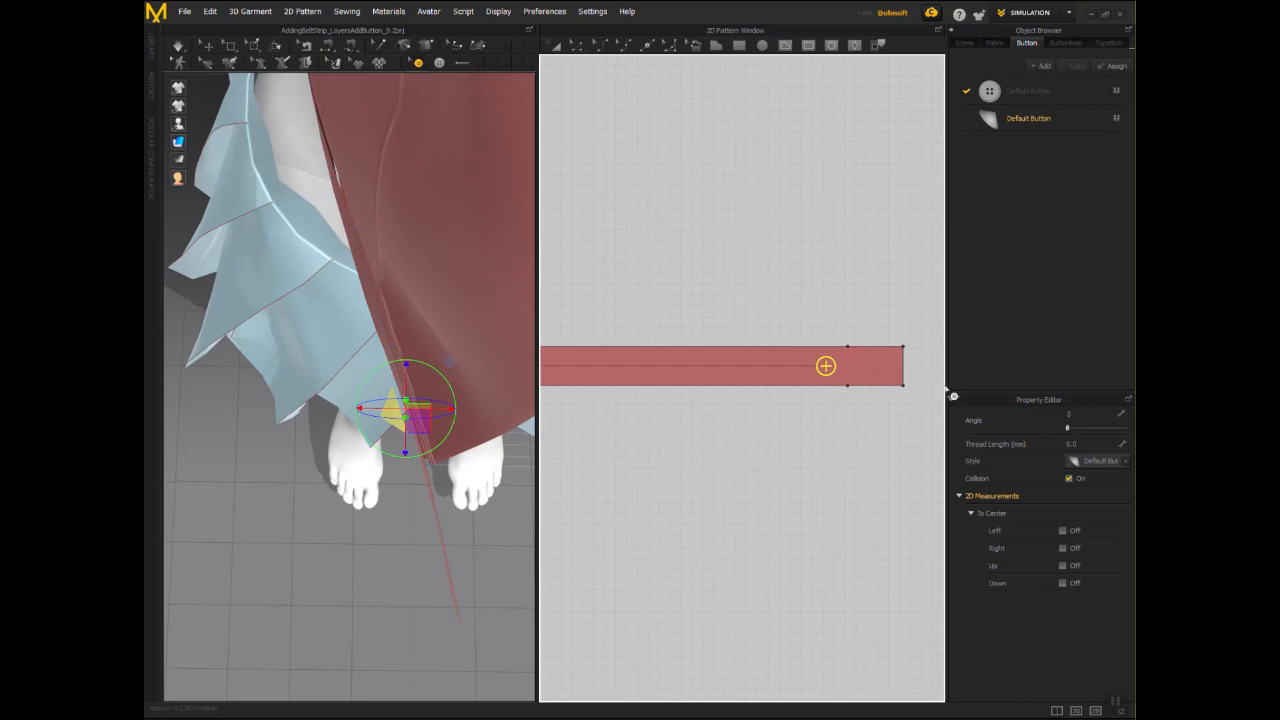
{"action": "left_click", "coordinate": [1077, 443]}
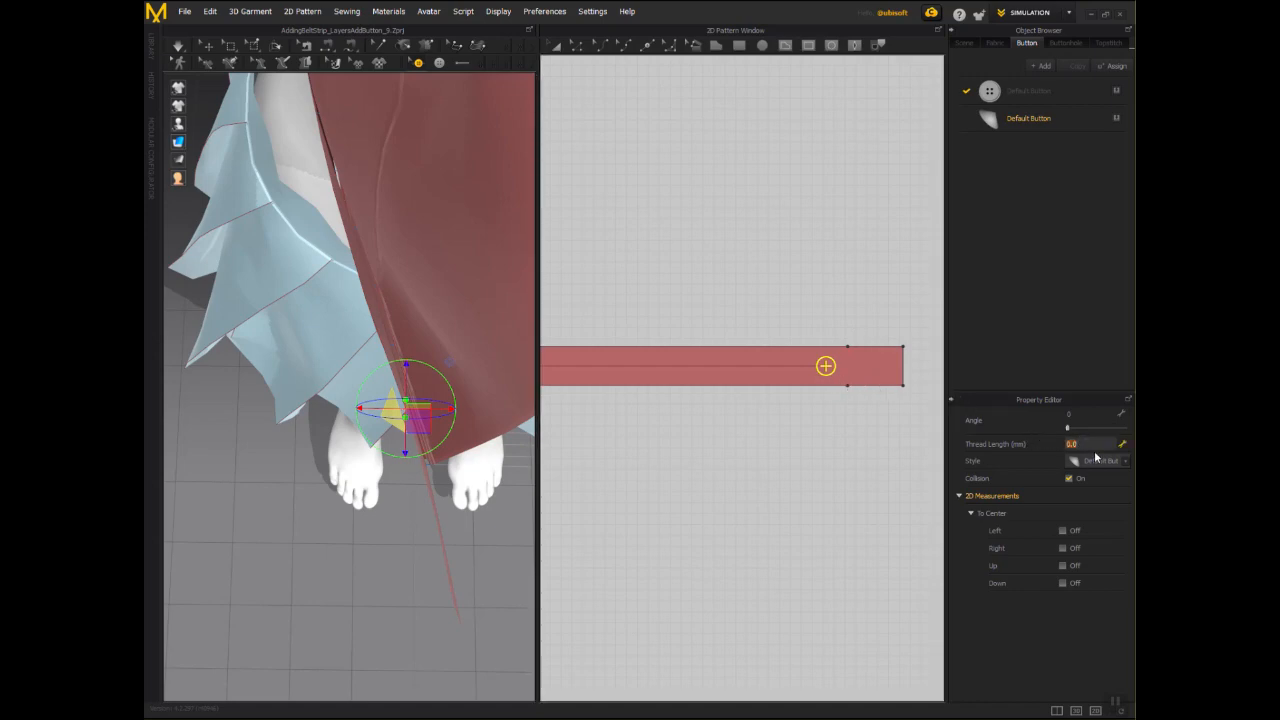
{"action": "key", "text": "BackSpace"}
{"action": "key", "text": "Return"}
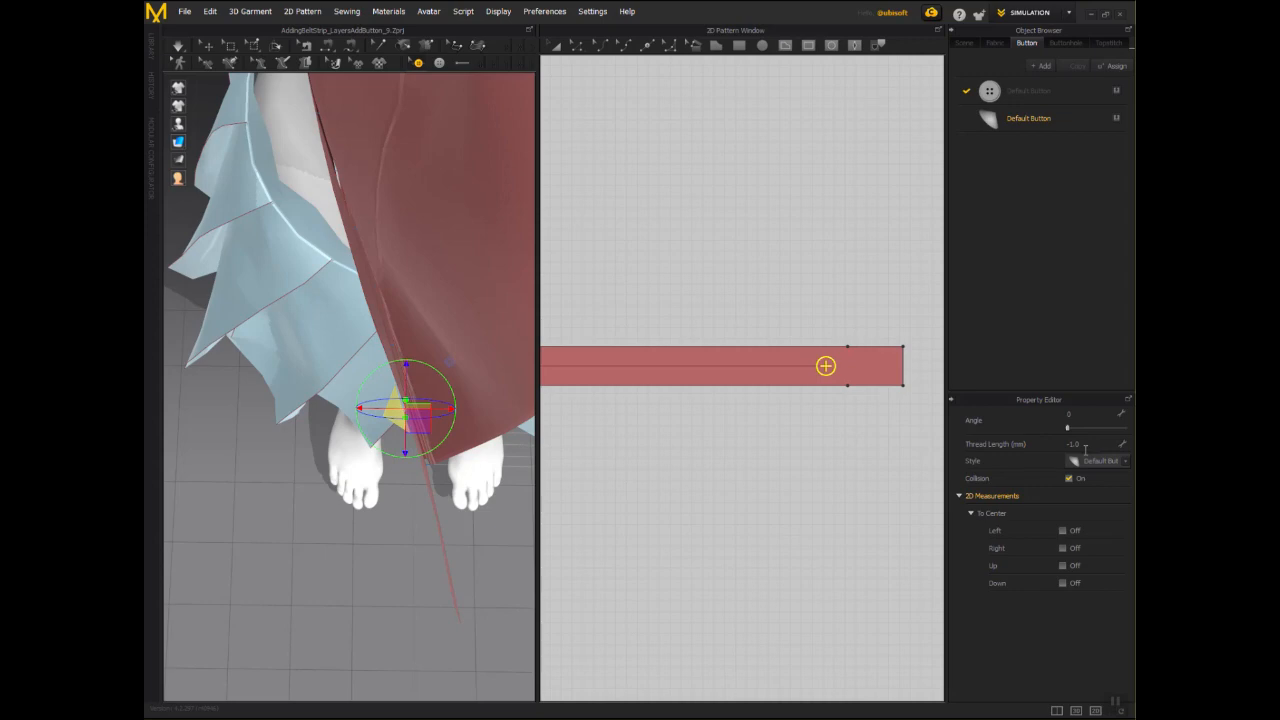
{"action": "left_click", "coordinate": [1085, 447]}
{"action": "type", "text": "-"}
{"action": "type", "text": "2"}
{"action": "key", "text": "Return"}
Set the thread length of the long strip's button to -1.5 mm and check how it sits on the belt.
{"action": "right_click_drag", "start_coordinate": [396, 699], "coordinate": [452, 609]}
{"action": "left_click", "coordinate": [1080, 445]}
{"action": "type", "text": "-1.5"}
{"action": "key", "text": "Return"}
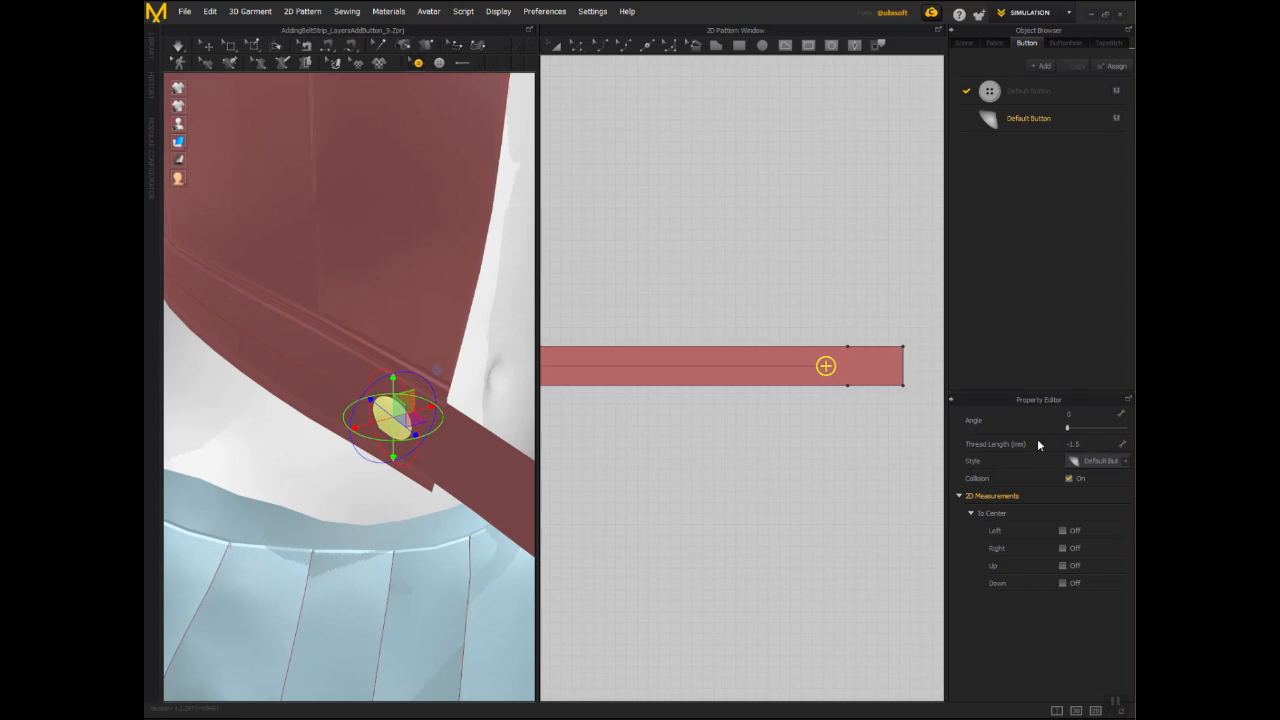
{"action": "right_click_drag", "start_coordinate": [390, 296], "coordinate": [314, 354]}
{"action": "right_click_drag", "start_coordinate": [288, 306], "coordinate": [329, 226]}
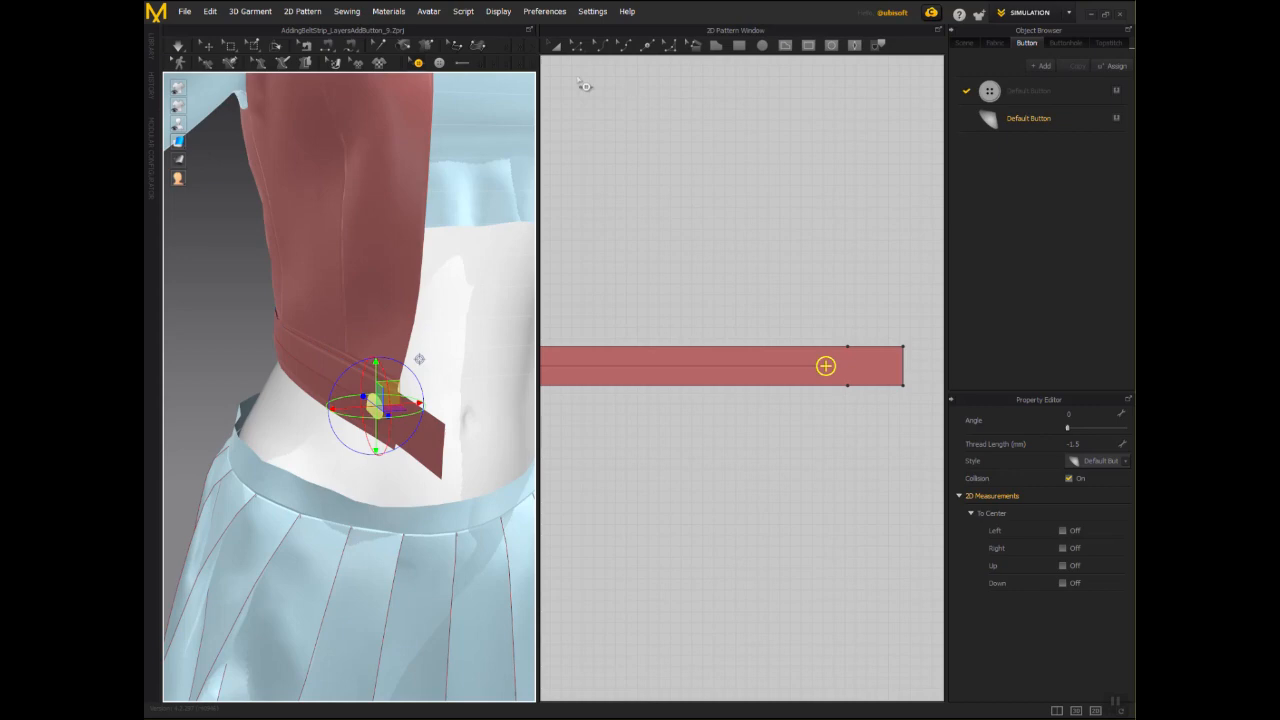
Copy the spike button on the long strip and paste the copy further along the strip's centre line.
{"action": "right_click", "coordinate": [830, 369]}
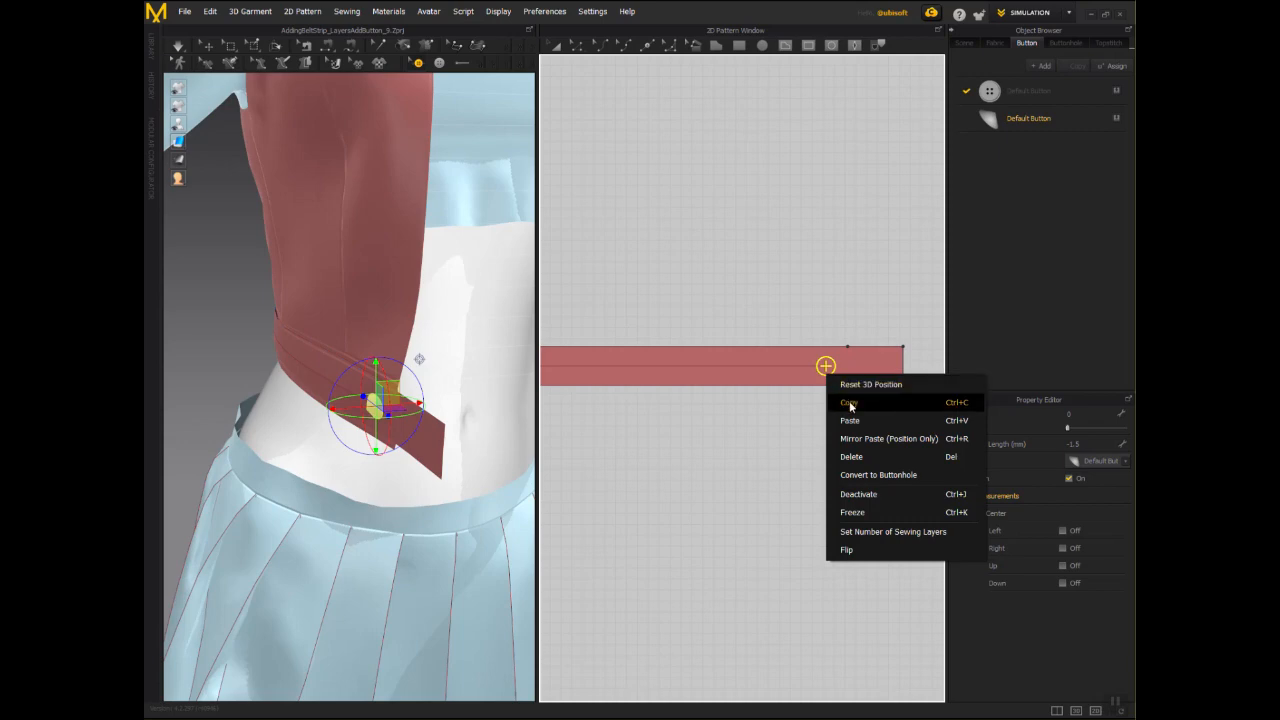
{"action": "left_click", "coordinate": [850, 404]}
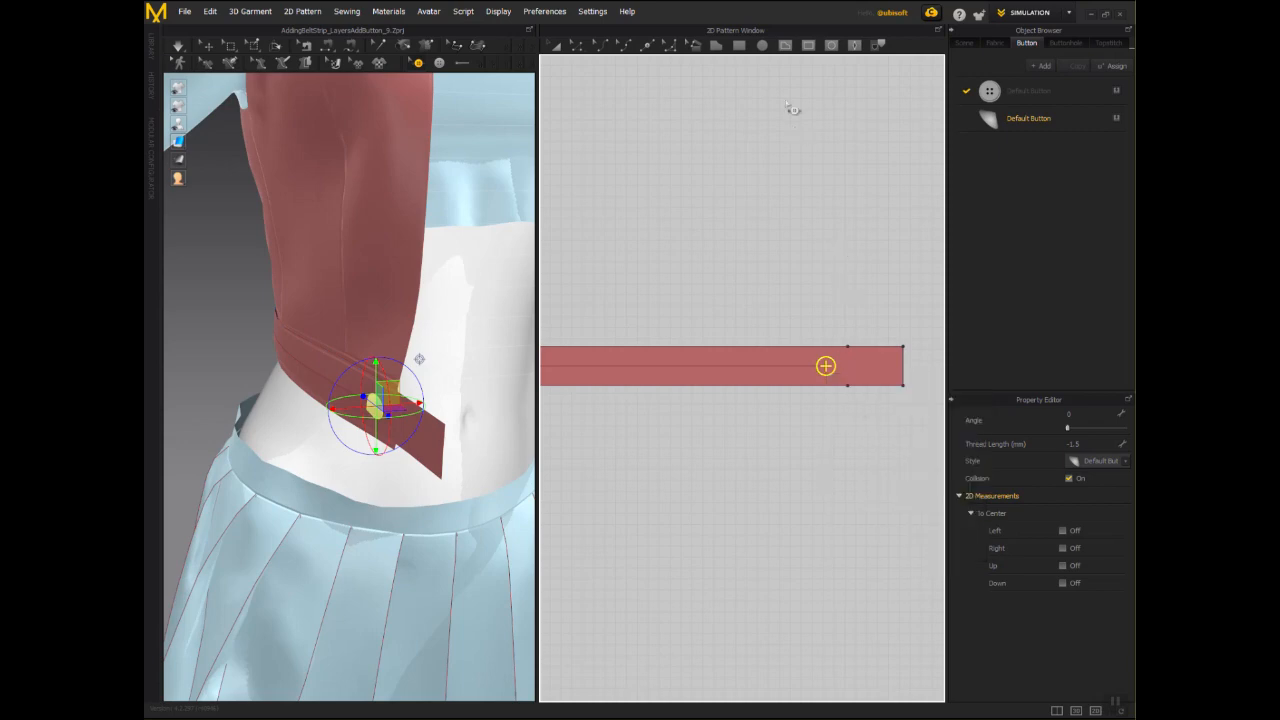
{"action": "right_click", "coordinate": [779, 366]}
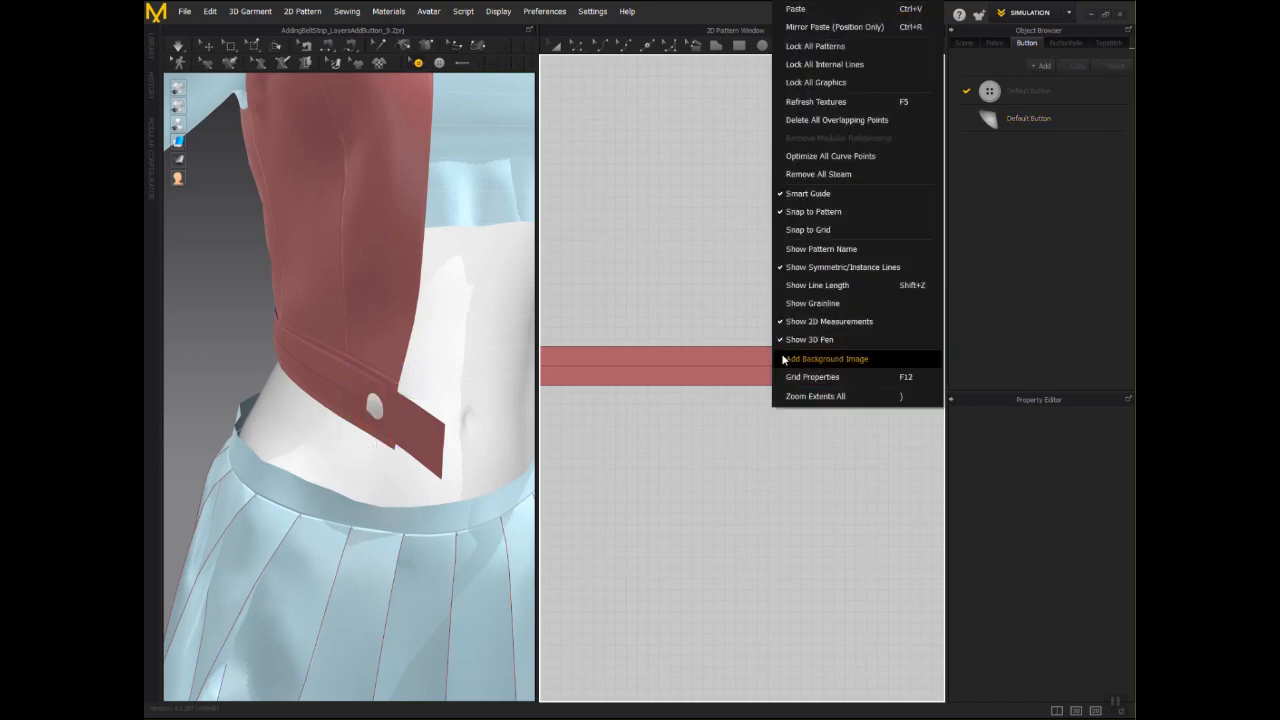
{"action": "left_click", "coordinate": [801, 8]}
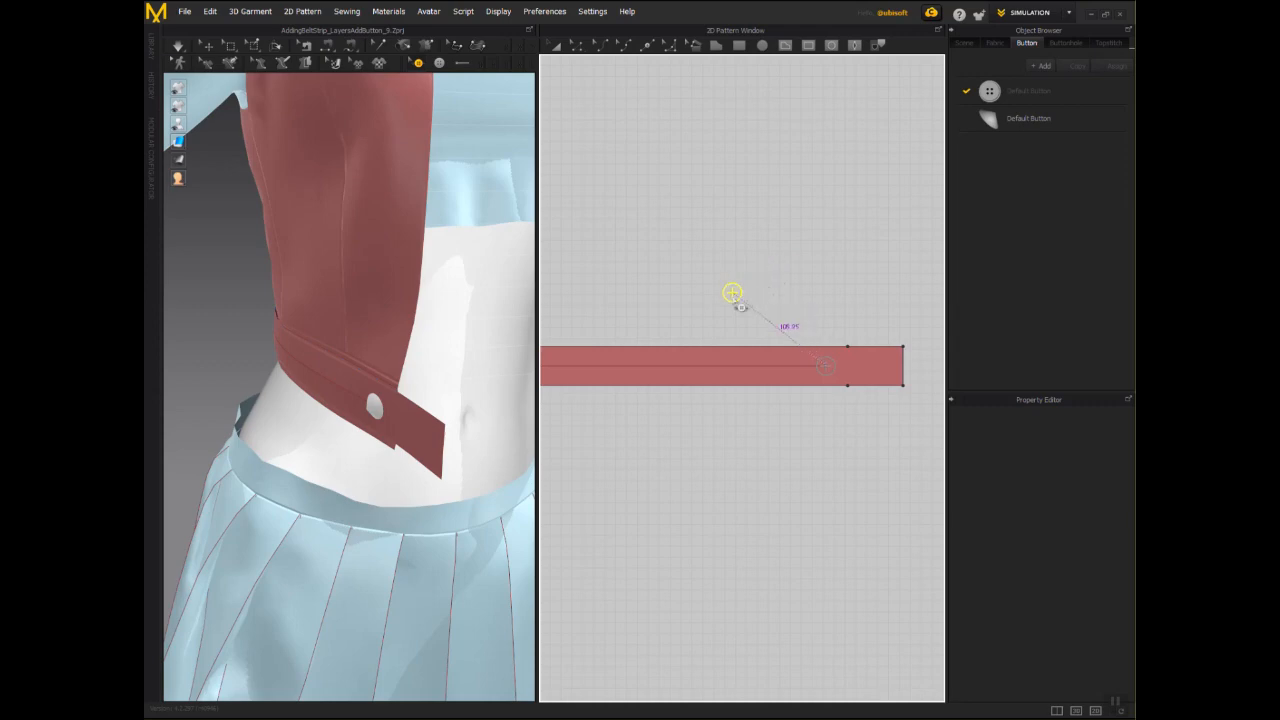
{"action": "left_click", "coordinate": [775, 367]}
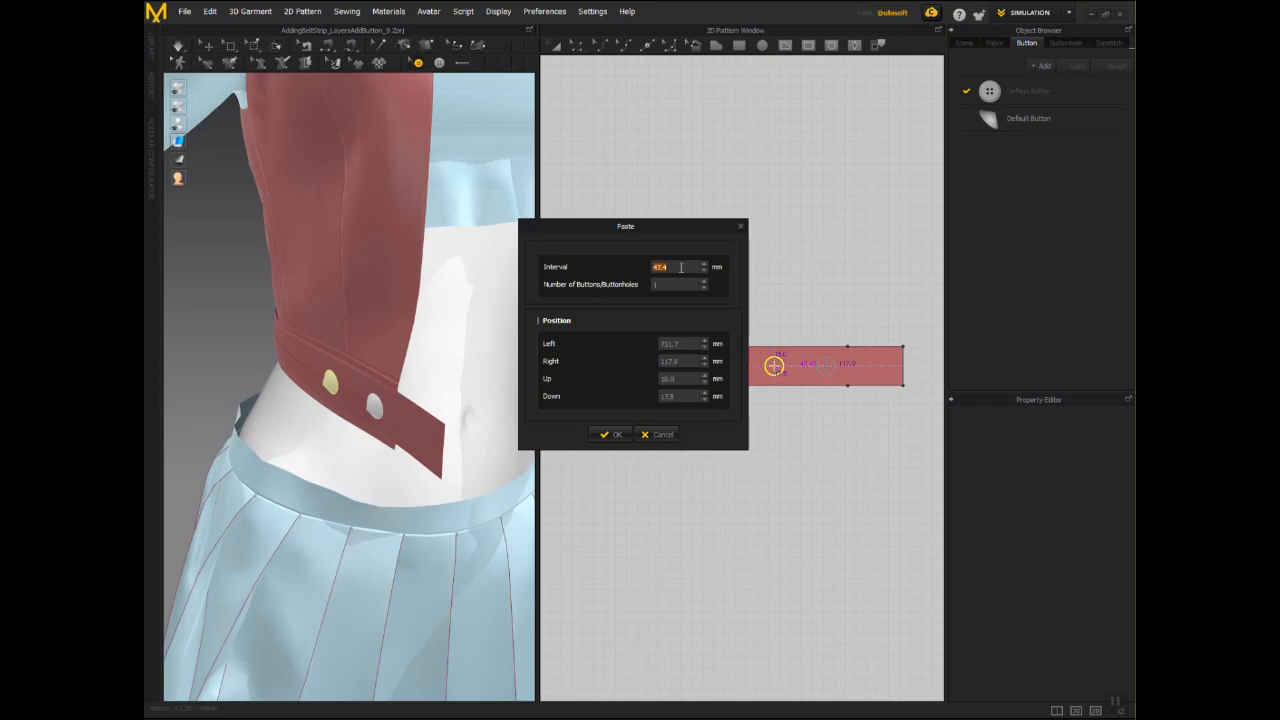
Try a paste interval of 30 mm for the copied spike button.
{"action": "left_click_drag", "start_coordinate": [681, 267], "coordinate": [651, 267]}
{"action": "left_click_drag", "start_coordinate": [681, 267], "coordinate": [650, 267]}
{"action": "type", "text": "30"}
{"action": "key", "text": "Return"}
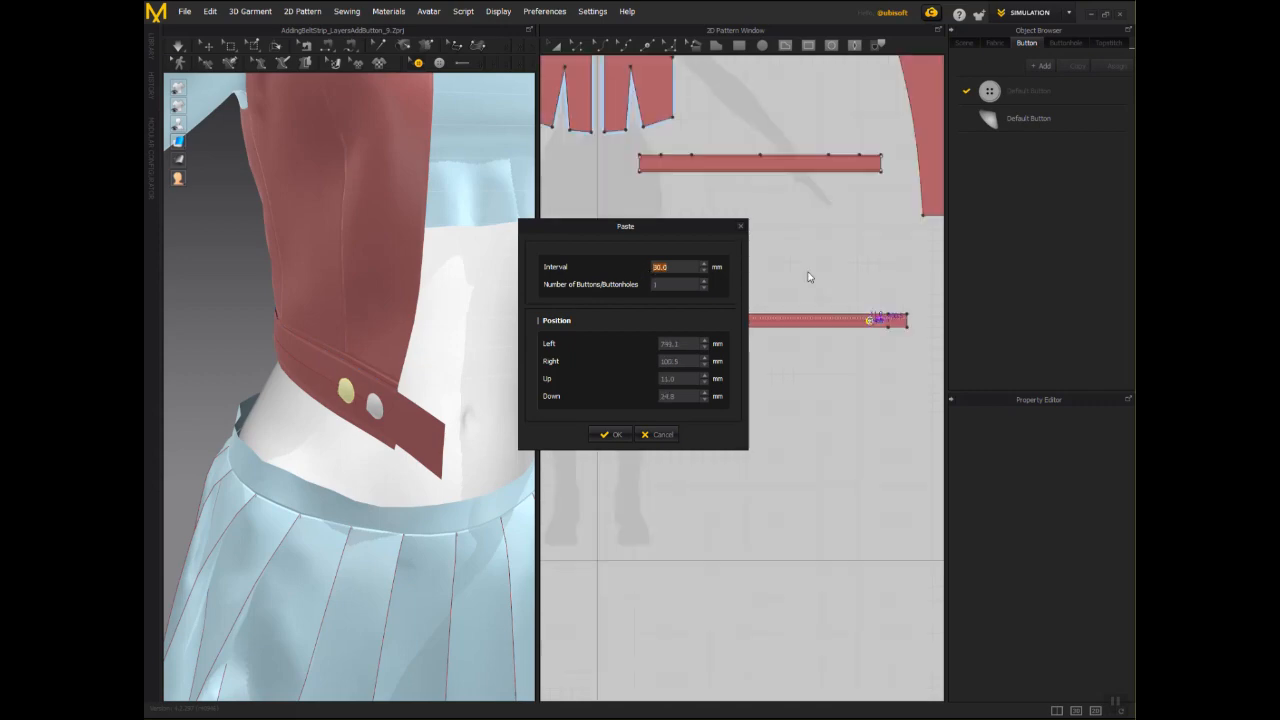
Paste 16 spike button copies along the long strip at an interval of 45 mm.
{"action": "type", "text": "45"}
{"action": "left_click_drag", "start_coordinate": [661, 281], "coordinate": [650, 281]}
{"action": "type", "text": "10"}
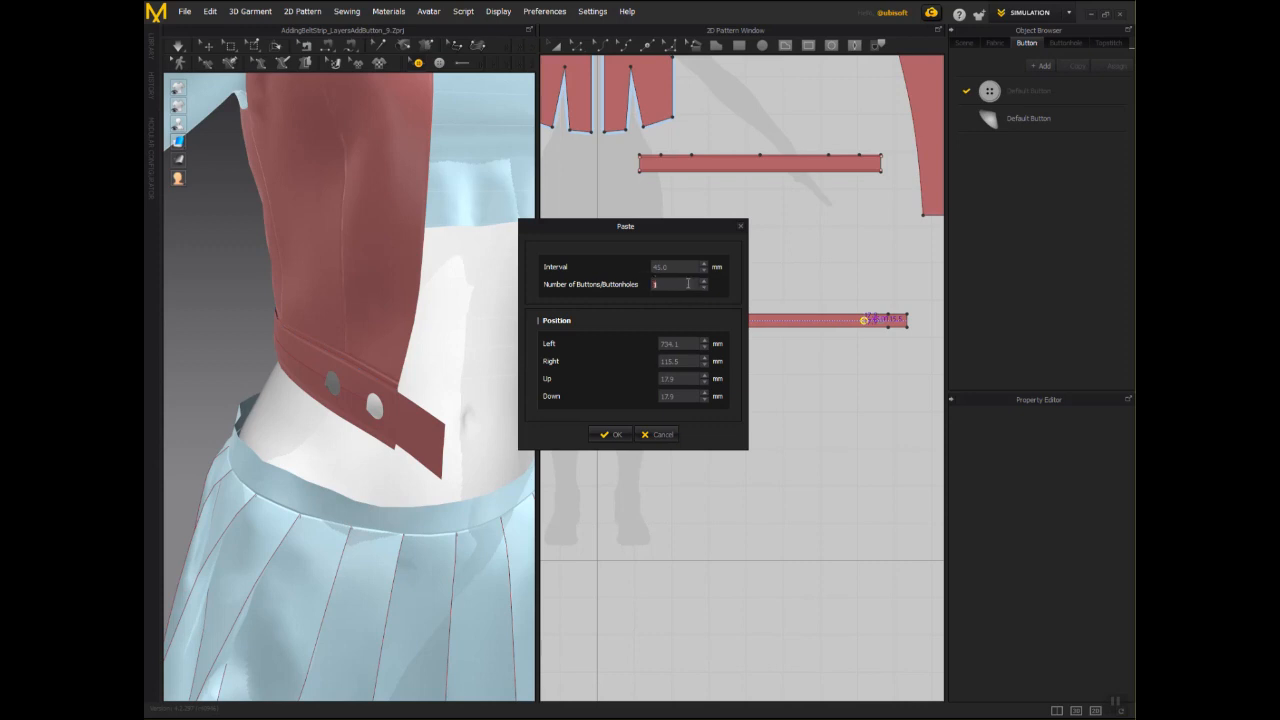
{"action": "key", "text": "Return"}
{"action": "left_click_drag", "start_coordinate": [655, 231], "coordinate": [711, 370]}
{"action": "left_click_drag", "start_coordinate": [731, 428], "coordinate": [709, 427]}
{"action": "type", "text": "16"}
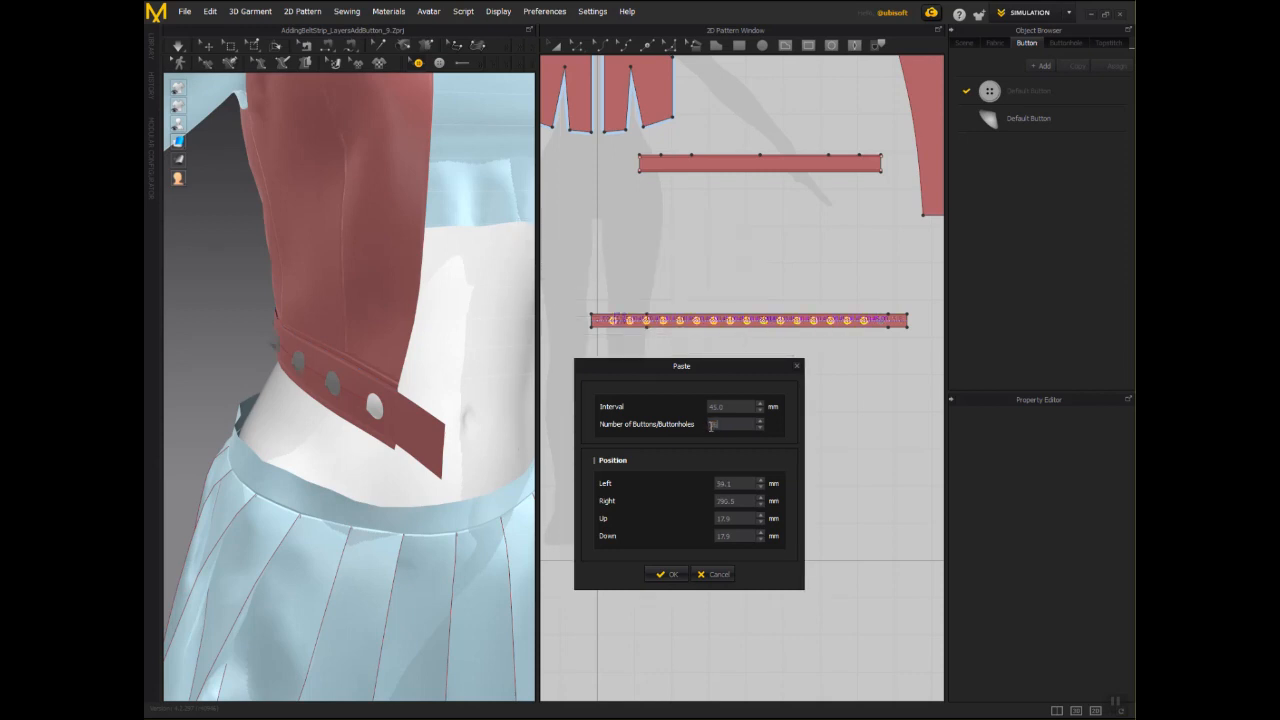
{"action": "left_click", "coordinate": [674, 576]}
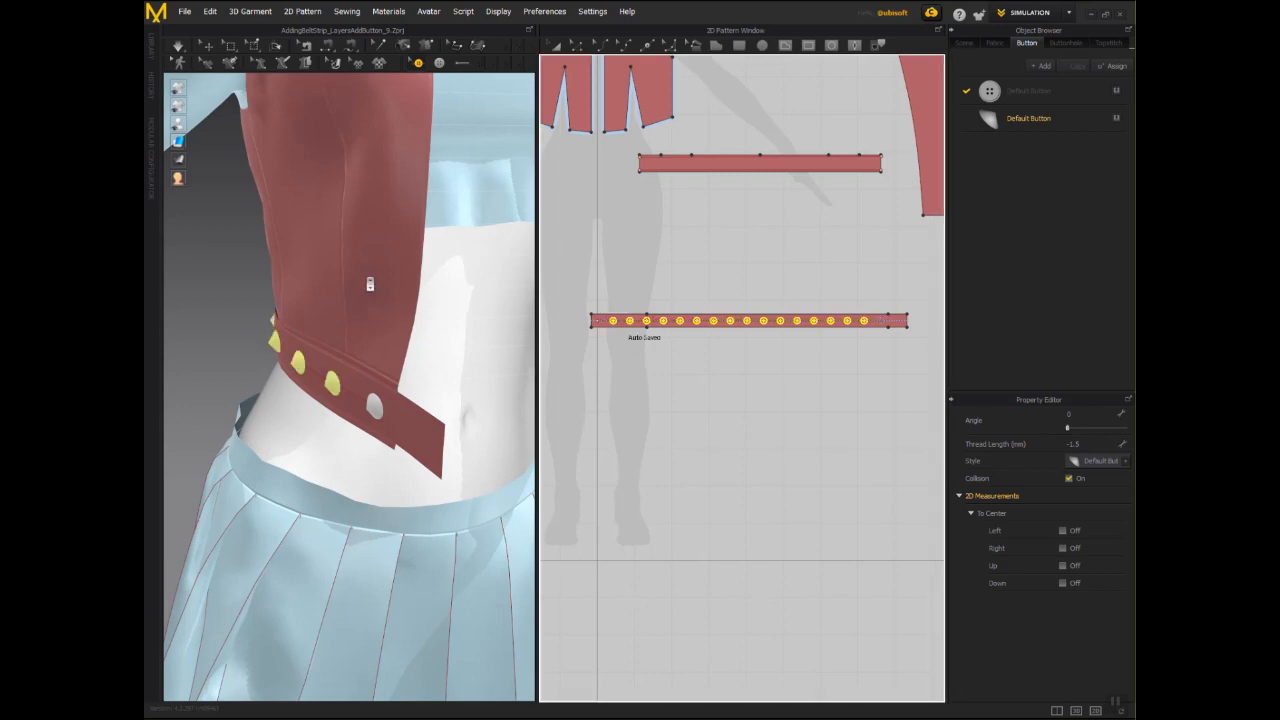
Examine the row of spike buttons around the jacket's belt from the front and the side.
{"action": "scroll", "coordinate": [366, 282], "scroll_direction": "up", "scroll_amount": 2}
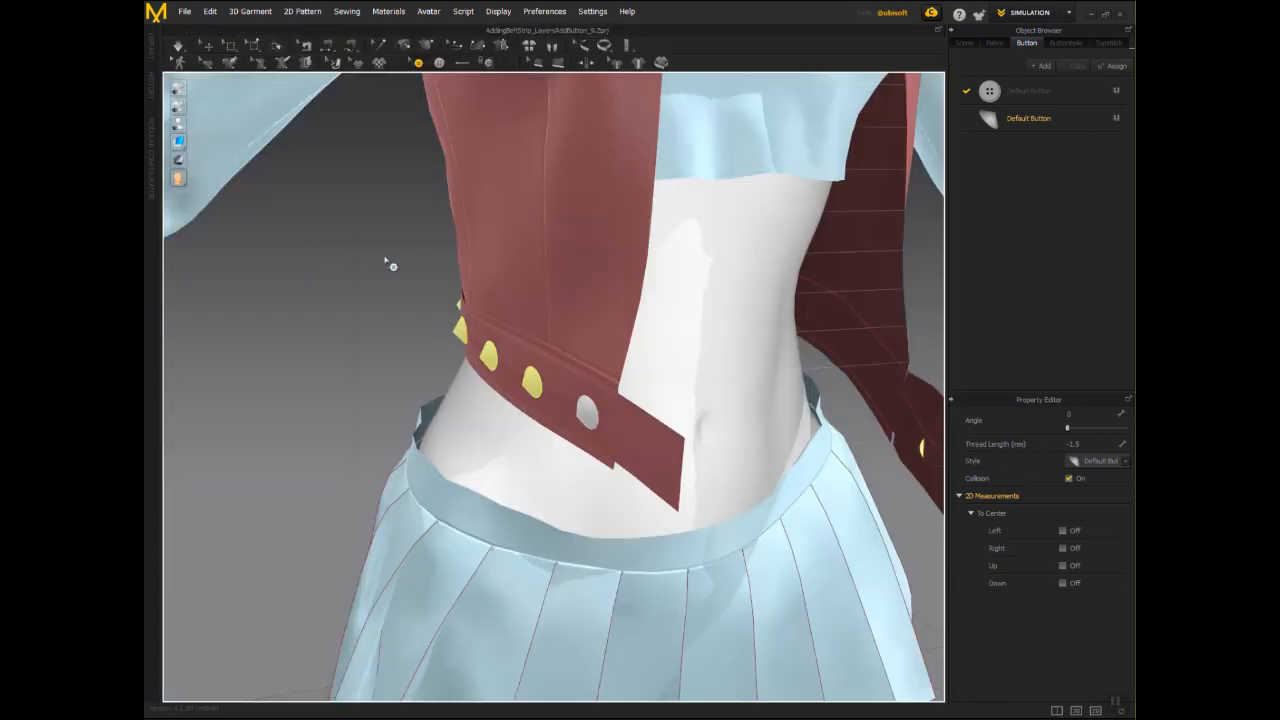
{"action": "right_click_drag", "start_coordinate": [389, 263], "coordinate": [614, 252]}
{"action": "scroll", "coordinate": [614, 252], "scroll_direction": "down", "scroll_amount": 10}
{"action": "right_click_drag", "start_coordinate": [434, 246], "coordinate": [406, 197]}
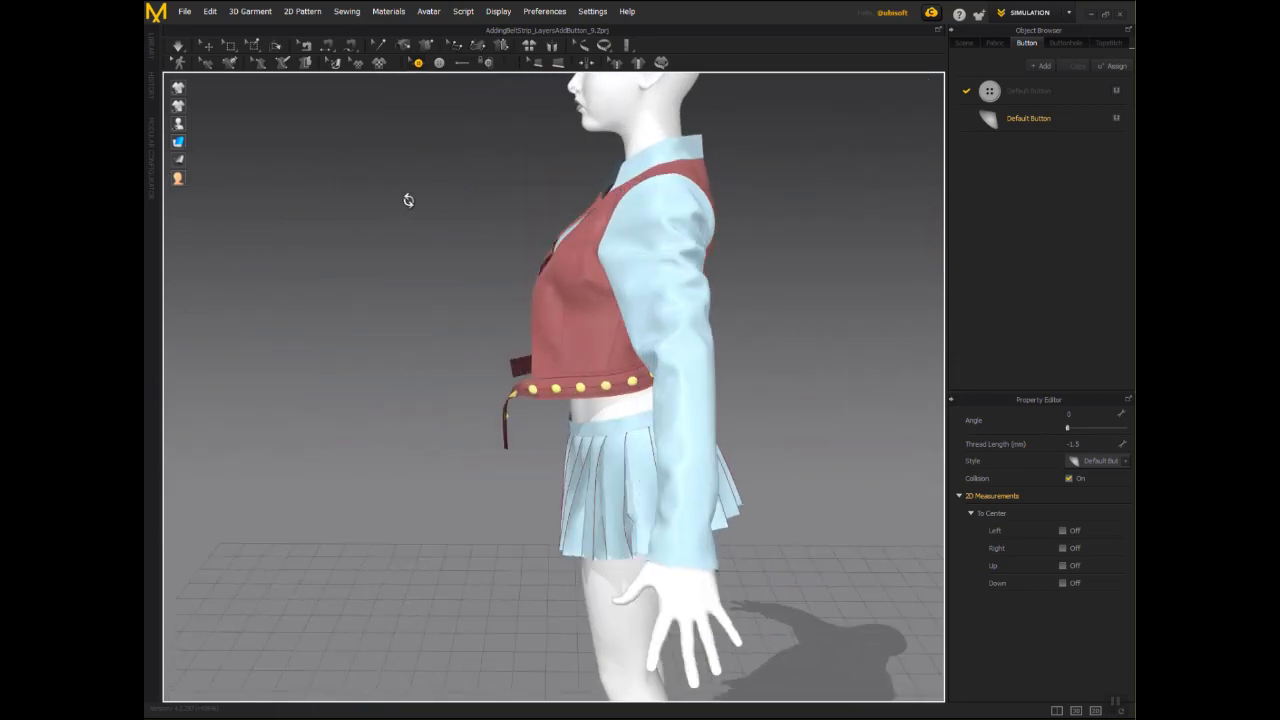
{"action": "scroll", "coordinate": [412, 208], "scroll_direction": "up", "scroll_amount": 3}
{"action": "scroll", "coordinate": [412, 208], "scroll_direction": "up", "scroll_amount": 2}
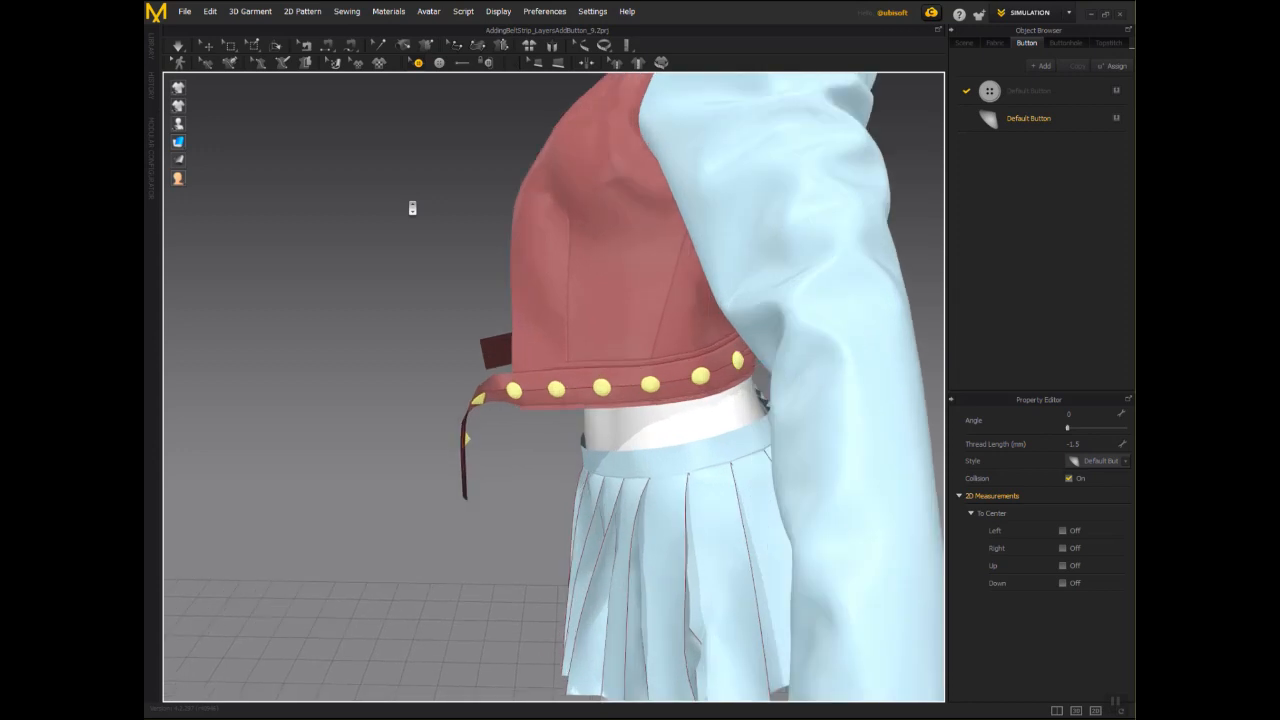
{"action": "right_click_drag", "start_coordinate": [412, 208], "coordinate": [314, 191]}
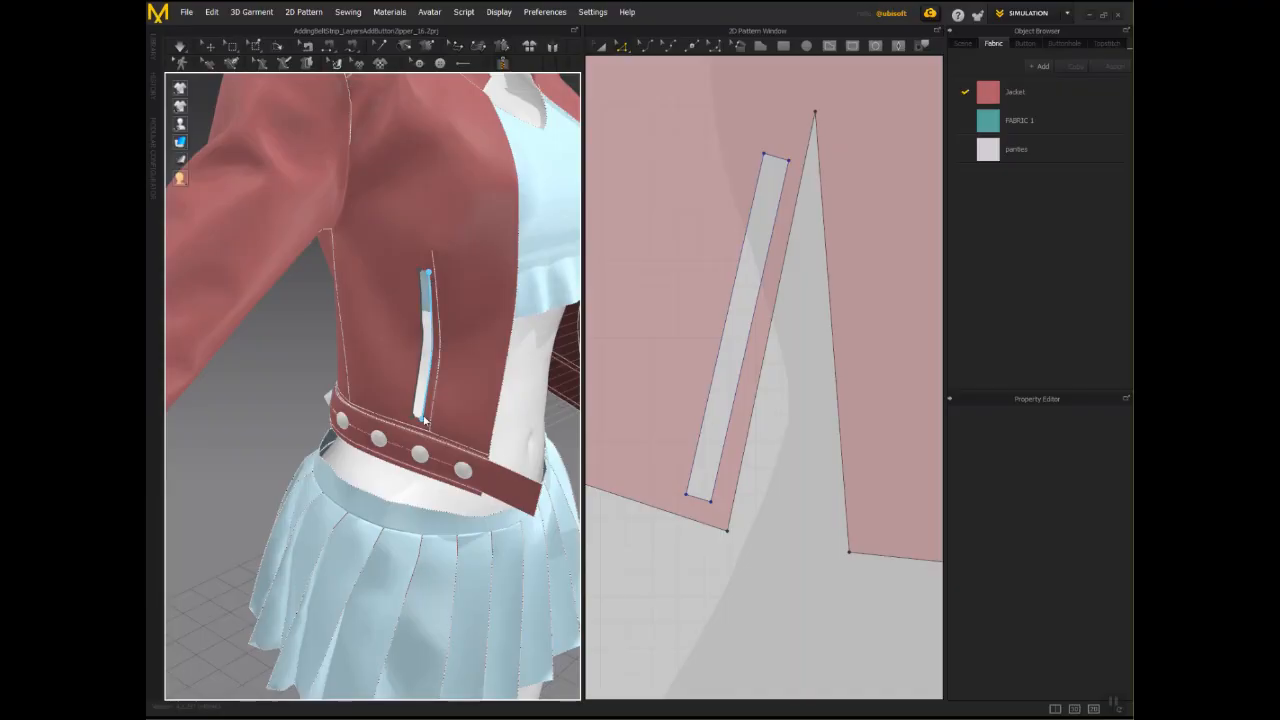
End the zipper line at the lower end of the slanted pocket opening on the jacket front.
{"action": "left_click", "coordinate": [424, 421]}
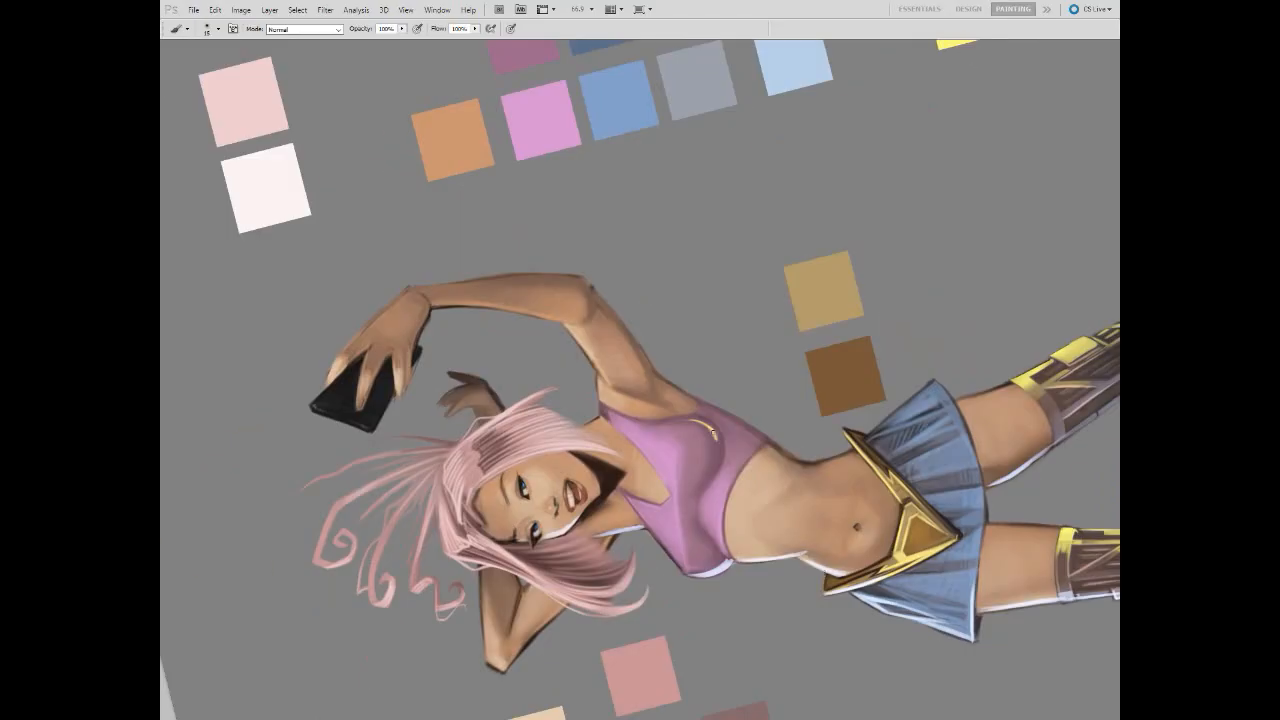
Switch to Photoshop and paint brush strokes over the pink-haired figure's purple top, shoulder and raised arm.
{"action": "left_click_drag", "start_coordinate": [702, 422], "coordinate": [714, 468]}
{"action": "left_click_drag", "start_coordinate": [700, 399], "coordinate": [802, 467]}
{"action": "mouse_move", "coordinate": [770, 442]}
{"action": "left_mouse_down"}
{"action": "mouse_move", "coordinate": [804, 468]}
{"action": "mouse_move", "coordinate": [752, 455]}
{"action": "left_mouse_up"}
{"action": "left_click_drag", "start_coordinate": [657, 373], "coordinate": [697, 401]}
{"action": "left_click_drag", "start_coordinate": [770, 442], "coordinate": [803, 467]}
{"action": "left_click_drag", "start_coordinate": [588, 283], "coordinate": [626, 336]}
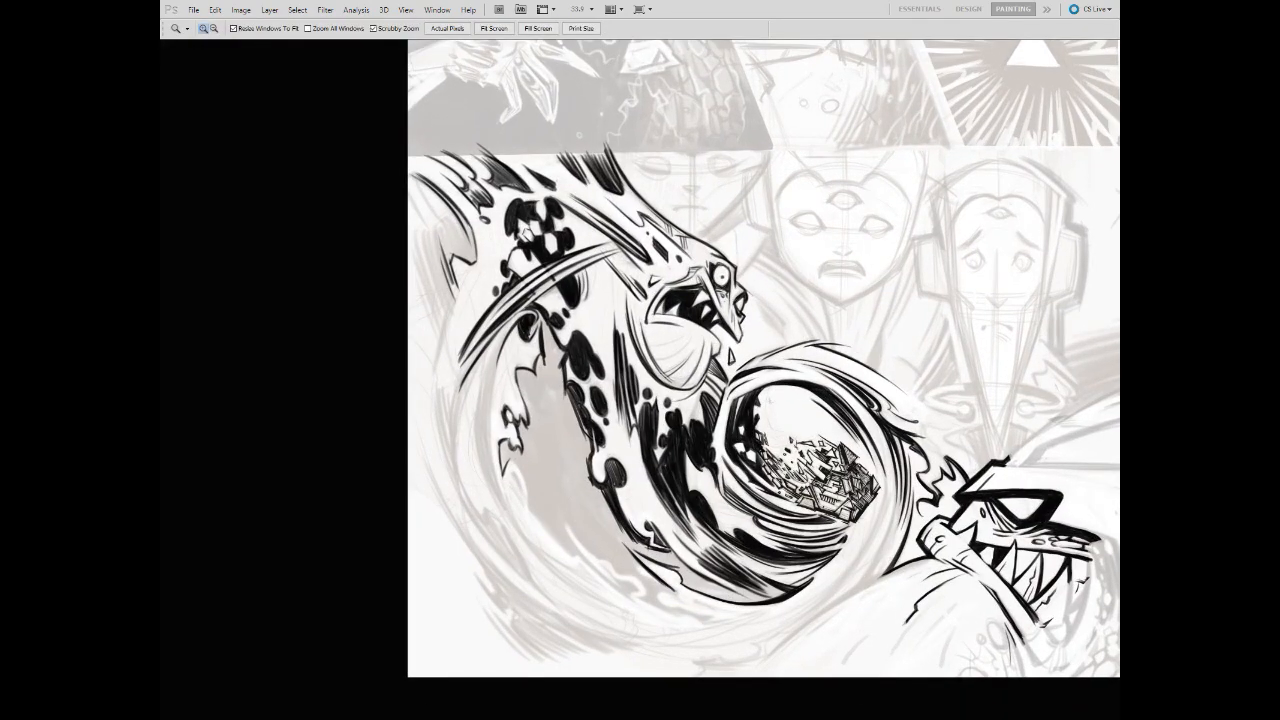
Draw a small X in the grey area inside the curve of the inked sea creature.
{"action": "key", "text": "b"}
{"action": "left_click_drag", "start_coordinate": [549, 445], "coordinate": [568, 466]}
{"action": "left_click_drag", "start_coordinate": [565, 444], "coordinate": [545, 473]}
{"action": "key", "text": "r"}
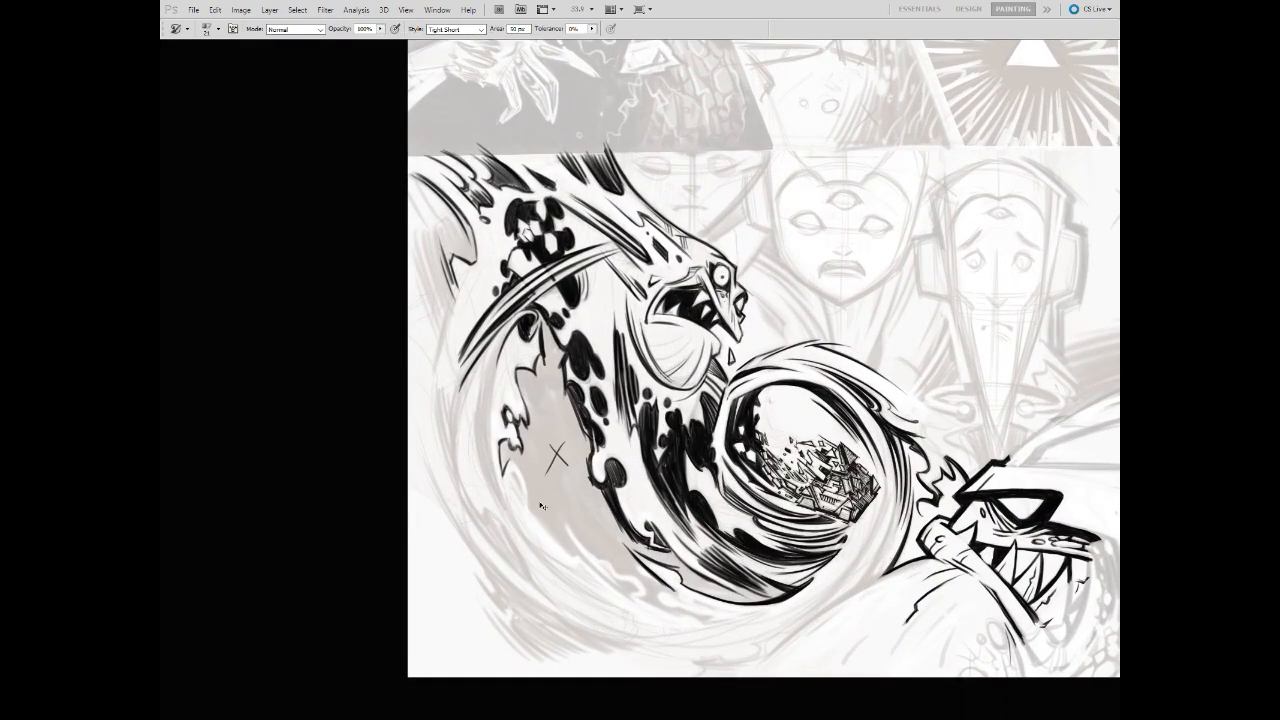
{"action": "left_click_drag", "start_coordinate": [541, 520], "coordinate": [751, 371]}
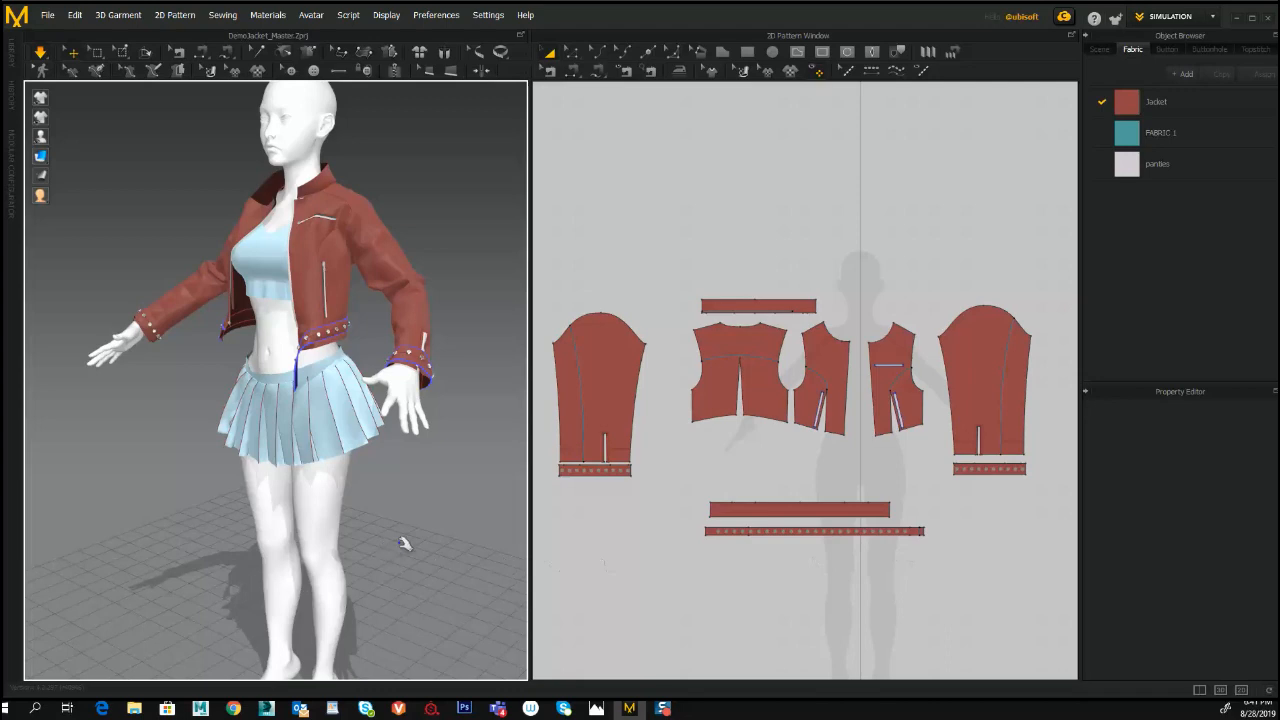
Switch to Marvelous Designer and examine the finished studded jacket on the avatar from the front, back and sides.
{"action": "right_click_drag", "start_coordinate": [408, 537], "coordinate": [447, 546]}
{"action": "right_click_drag", "start_coordinate": [524, 547], "coordinate": [637, 549]}
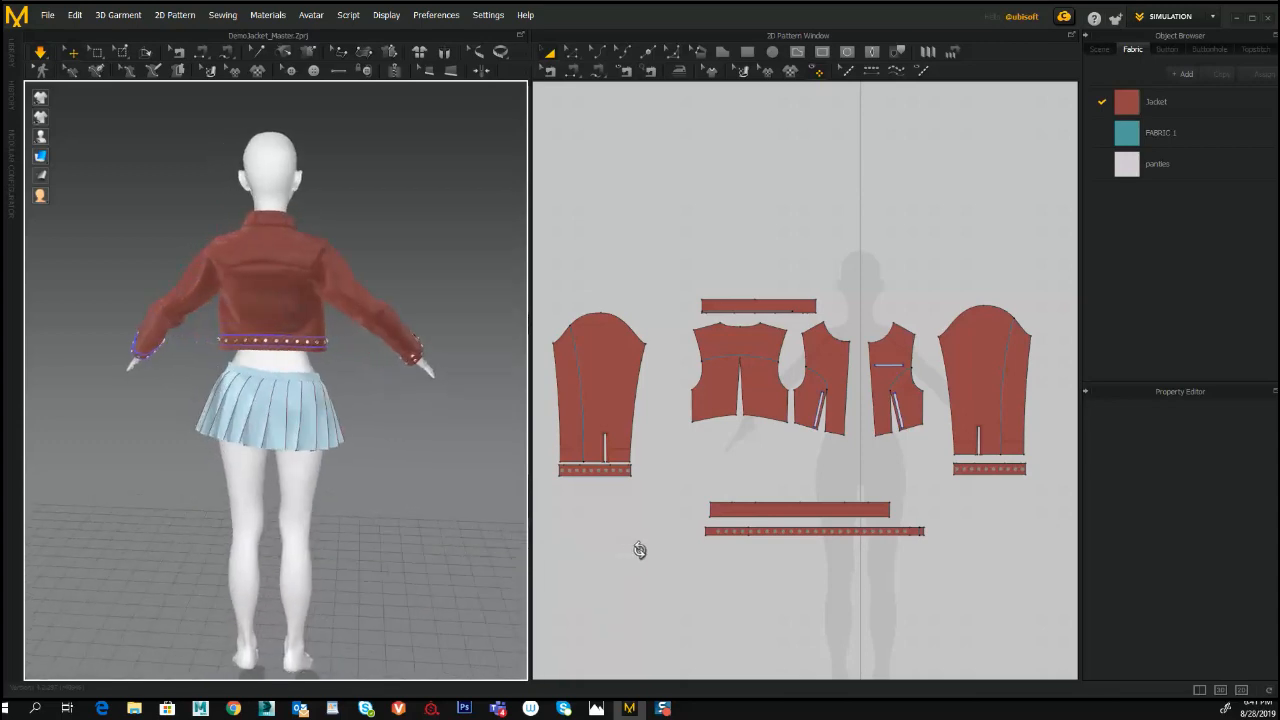
{"action": "scroll", "coordinate": [432, 508], "scroll_direction": "up", "scroll_amount": 3}
{"action": "right_click_drag", "start_coordinate": [442, 514], "coordinate": [699, 556]}
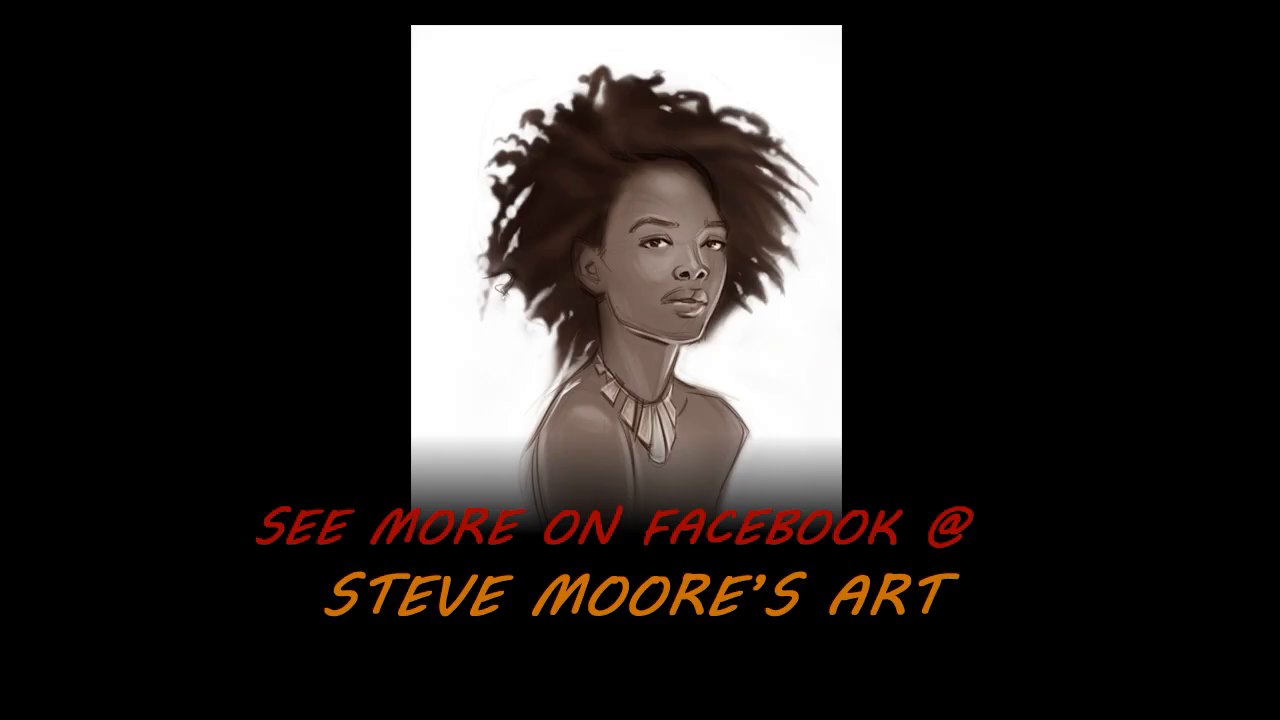